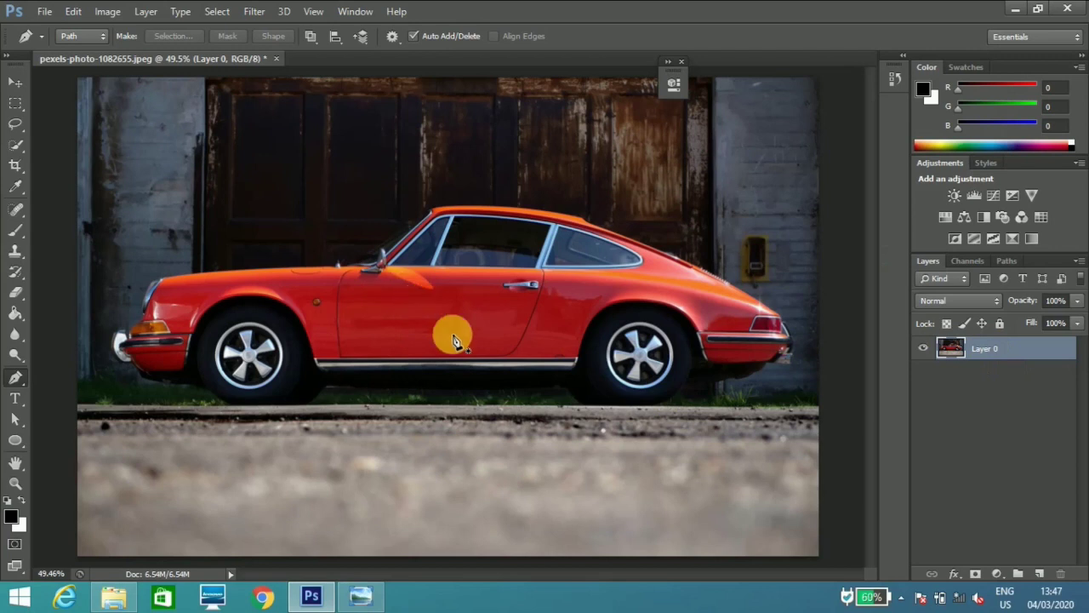
Apply a Brightness/Contrast adjustment to the car photo with brightness -50 and contrast 100.
left_click(108, 12)
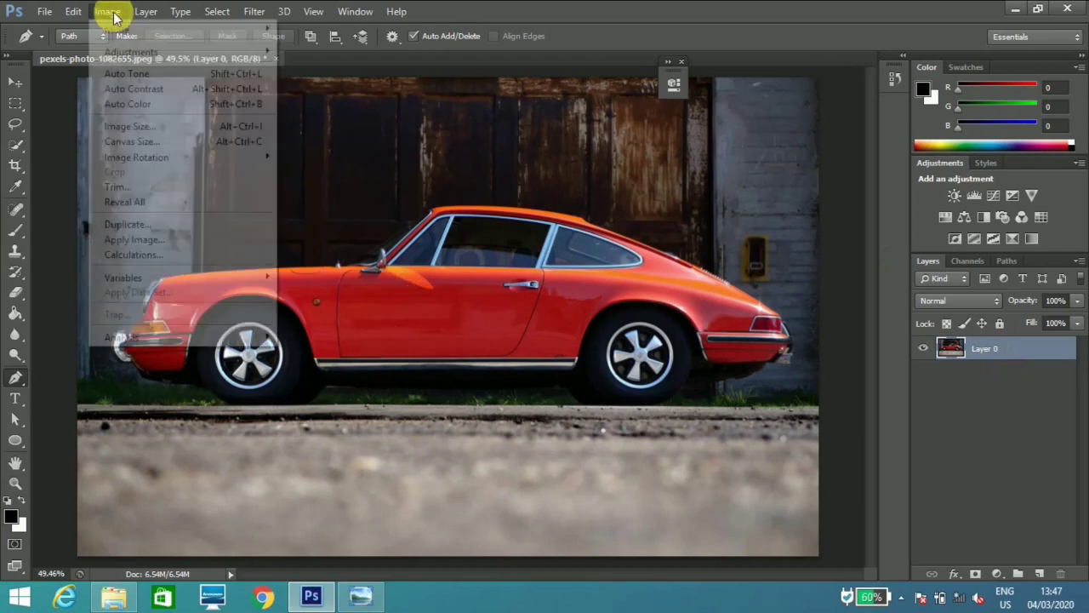
mouse_move(116, 51)
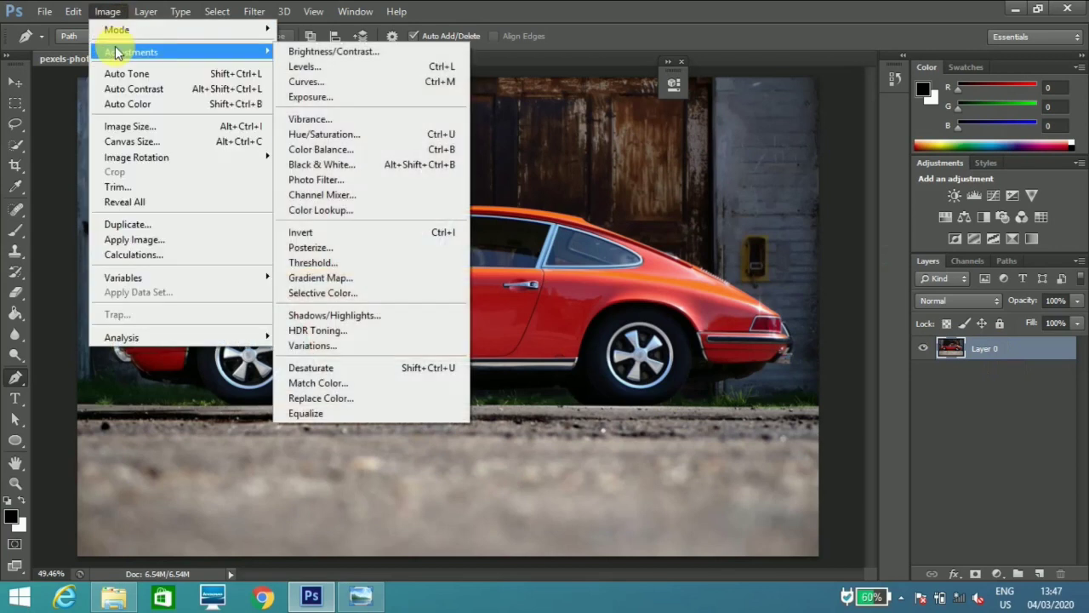
left_click(305, 46)
left_click_drag(793, 161, 876, 173)
left_click_drag(800, 126, 768, 139)
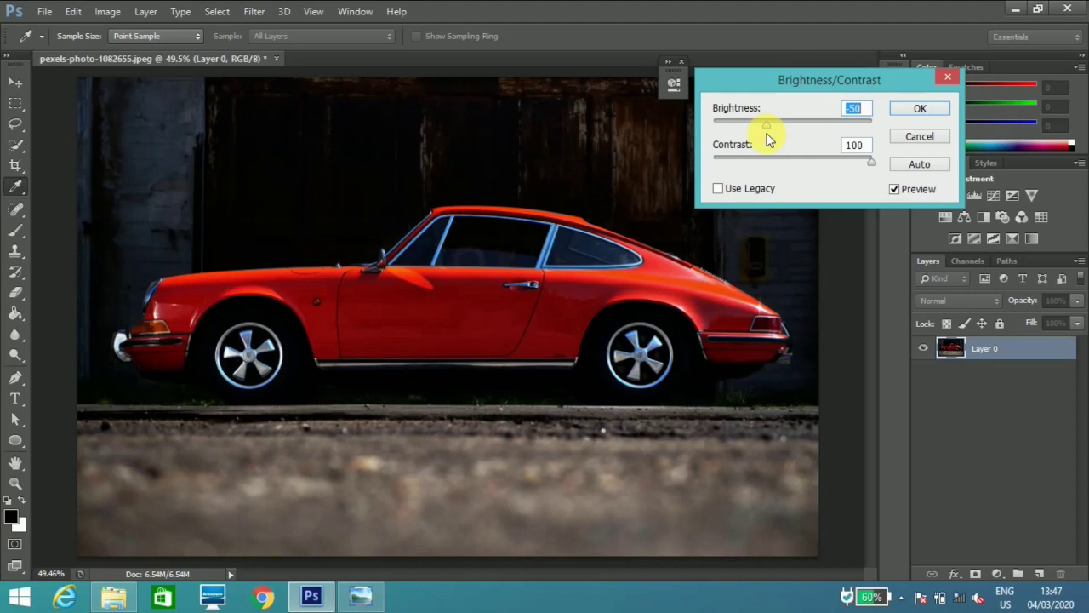
left_click(920, 109)
key("p")
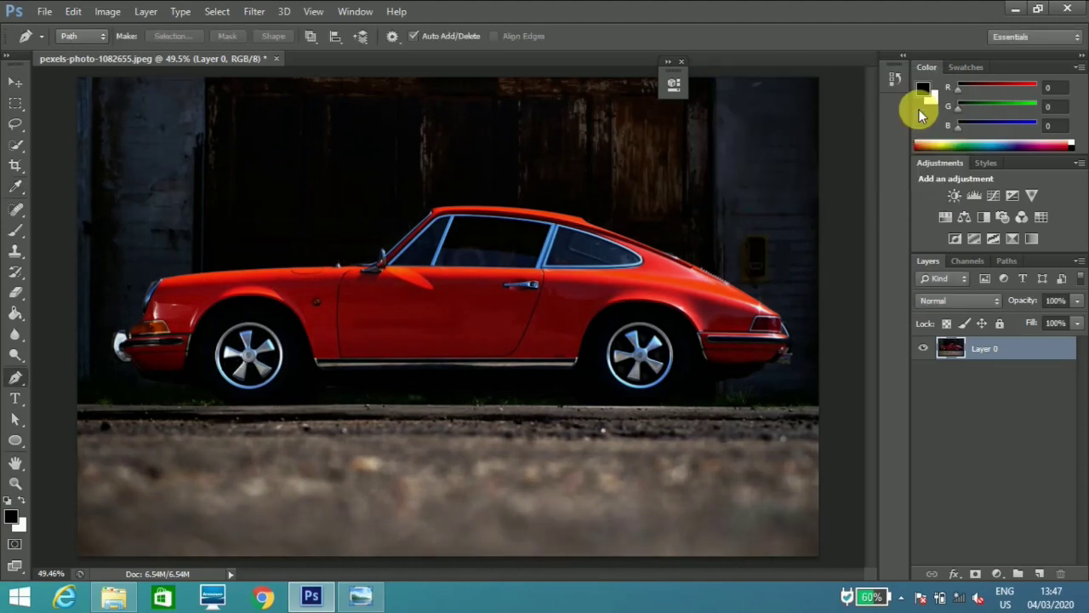
Add a Photo Filter adjustment layer using Cooling Filter (82) at 64% density.
left_click(997, 575)
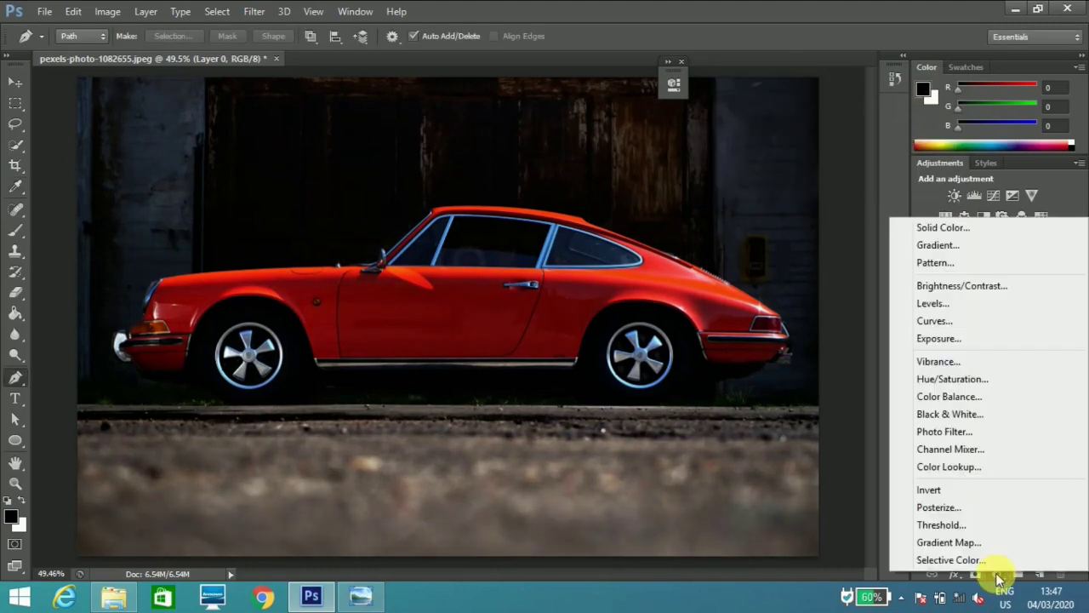
left_click(974, 432)
left_click_drag(558, 74, 833, 60)
left_click(840, 108)
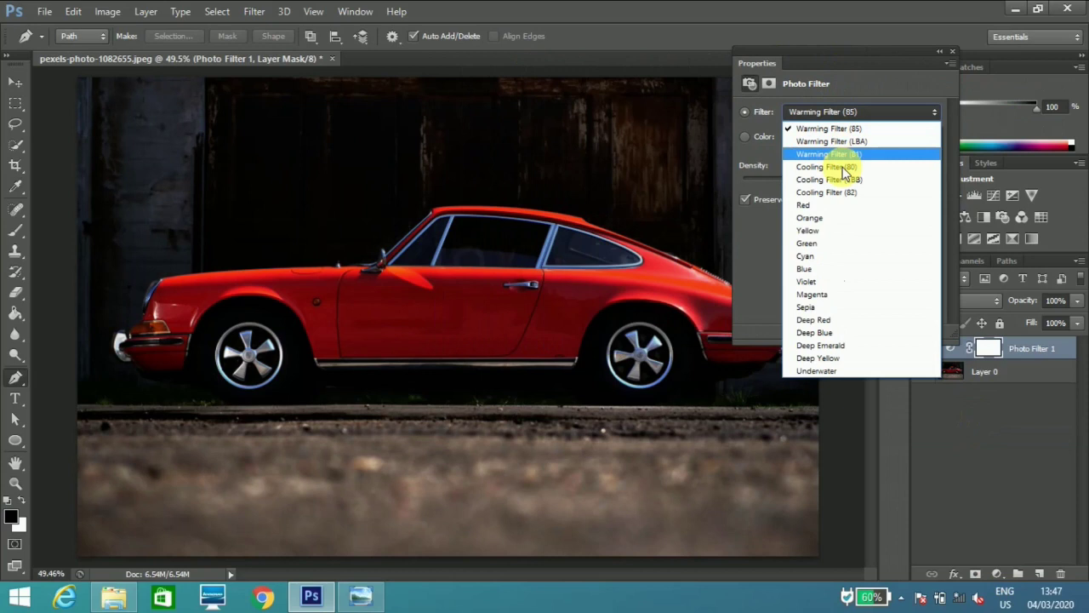
left_click(832, 194)
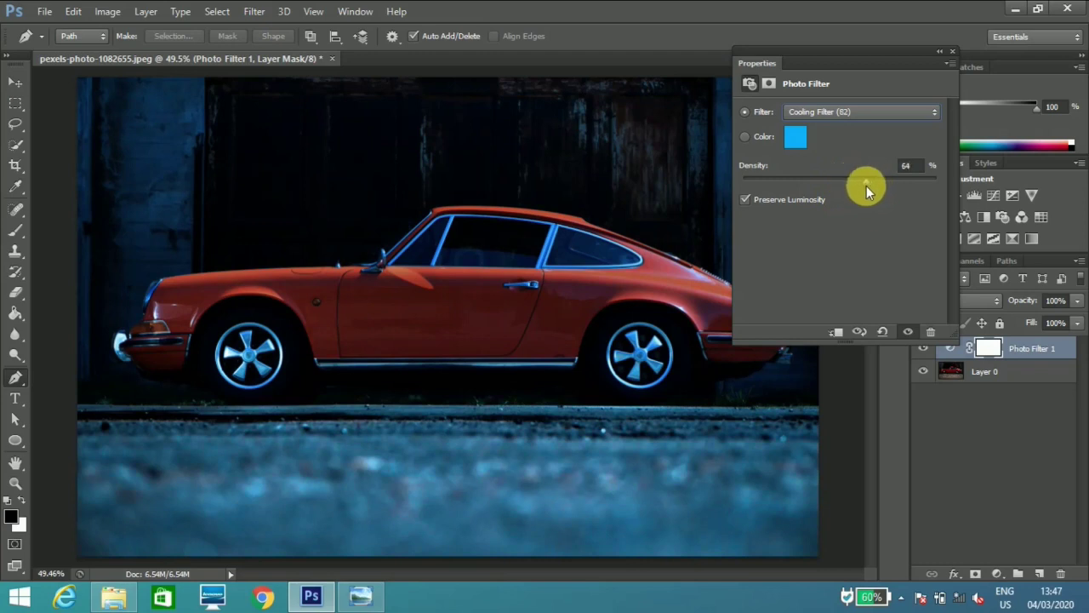
left_click(937, 53)
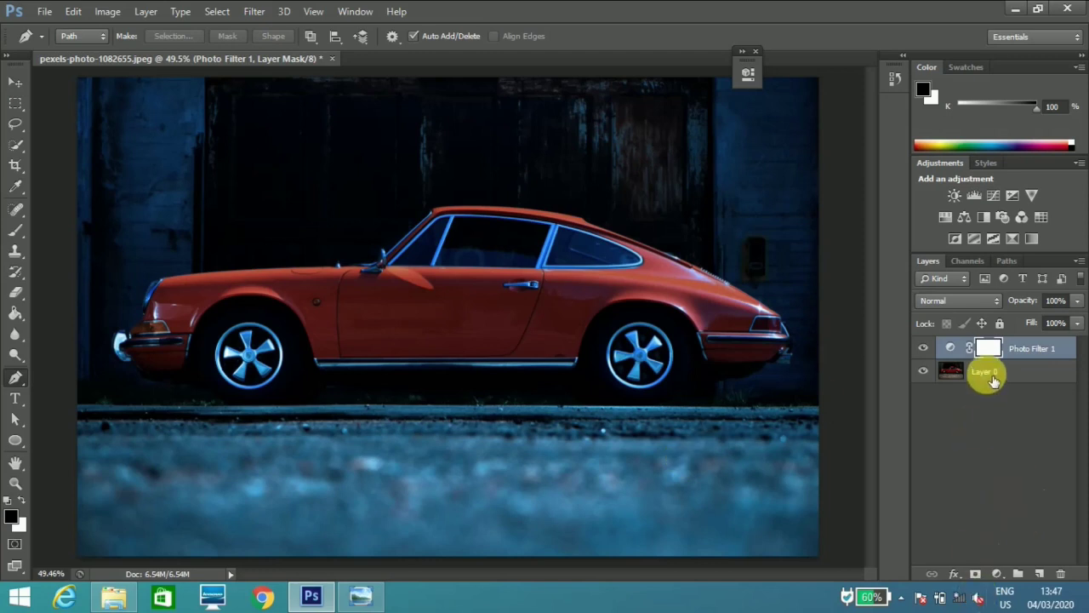
Add an Exposure adjustment layer with exposure -1.05 and compare the image with the layer hidden and shown.
left_click(997, 573)
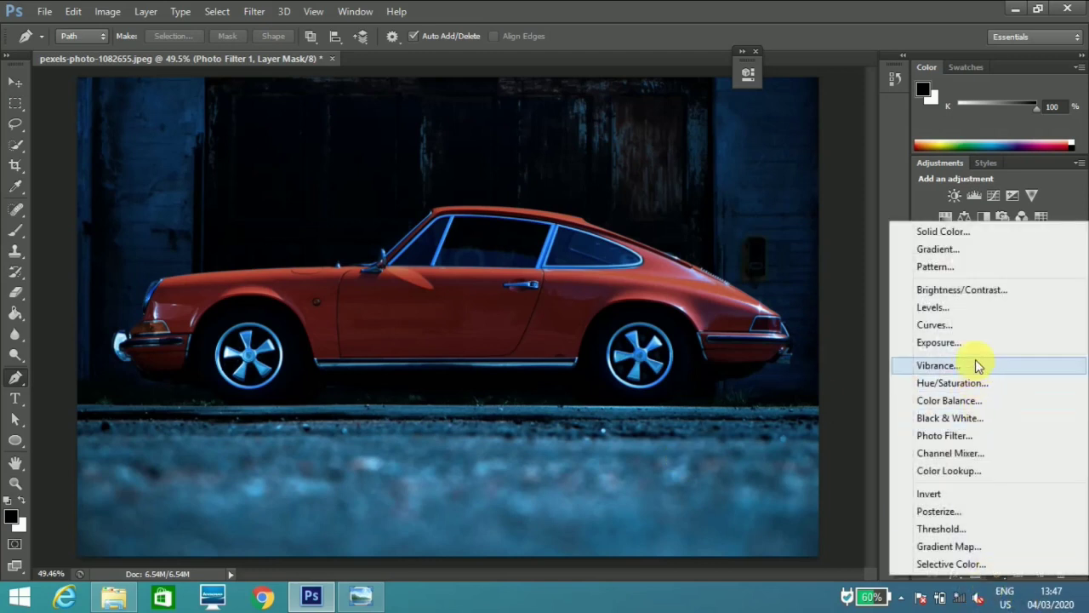
left_click(952, 342)
left_click_drag(633, 60, 889, 40)
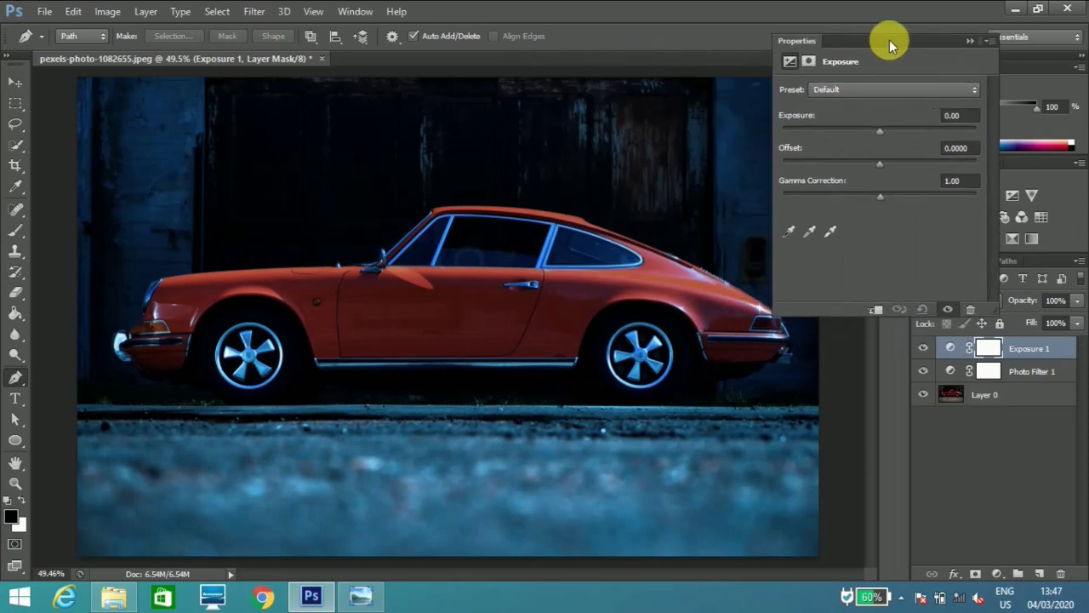
mouse_move(879, 136)
left_mouse_down()
mouse_move(861, 149)
mouse_move(884, 133)
left_mouse_up()
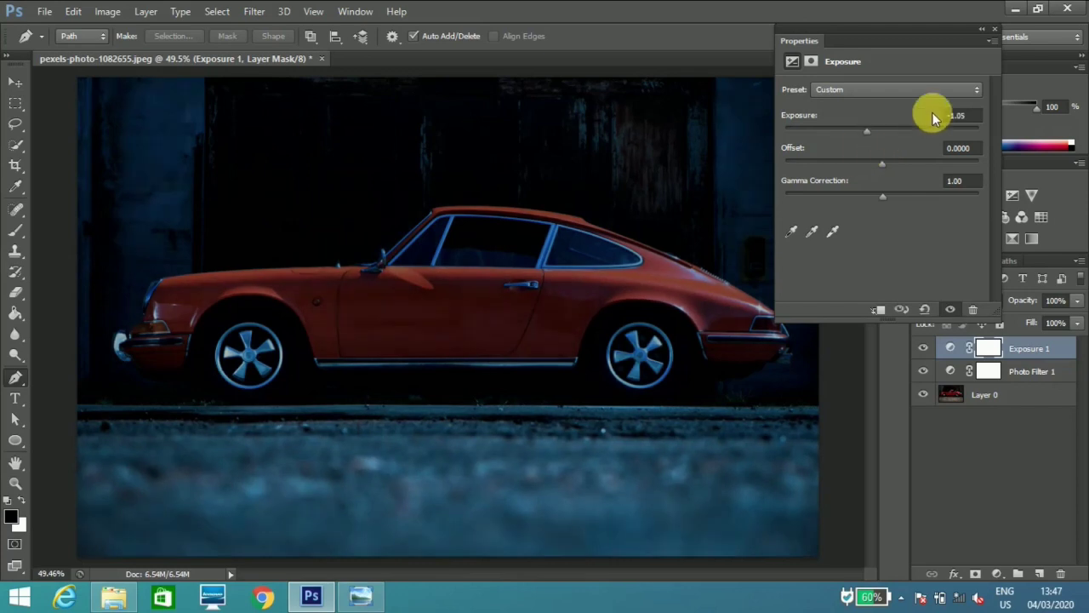
left_click(984, 34)
left_click(926, 348)
left_click(925, 348)
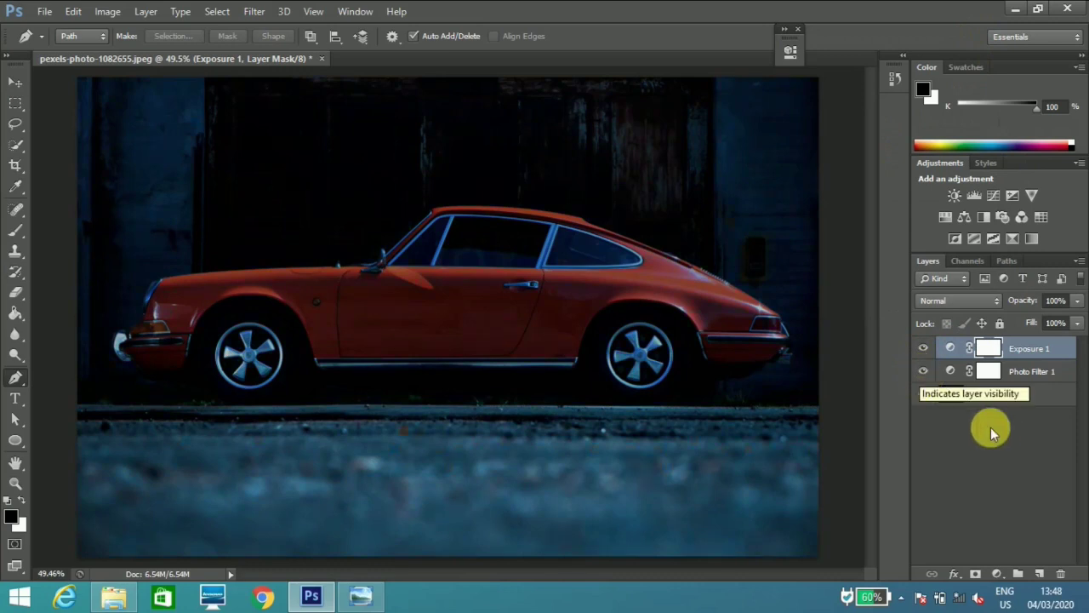
Add a Solid Color fill layer in near-white #faf3f3 above the exposure adjustment.
left_click(994, 575)
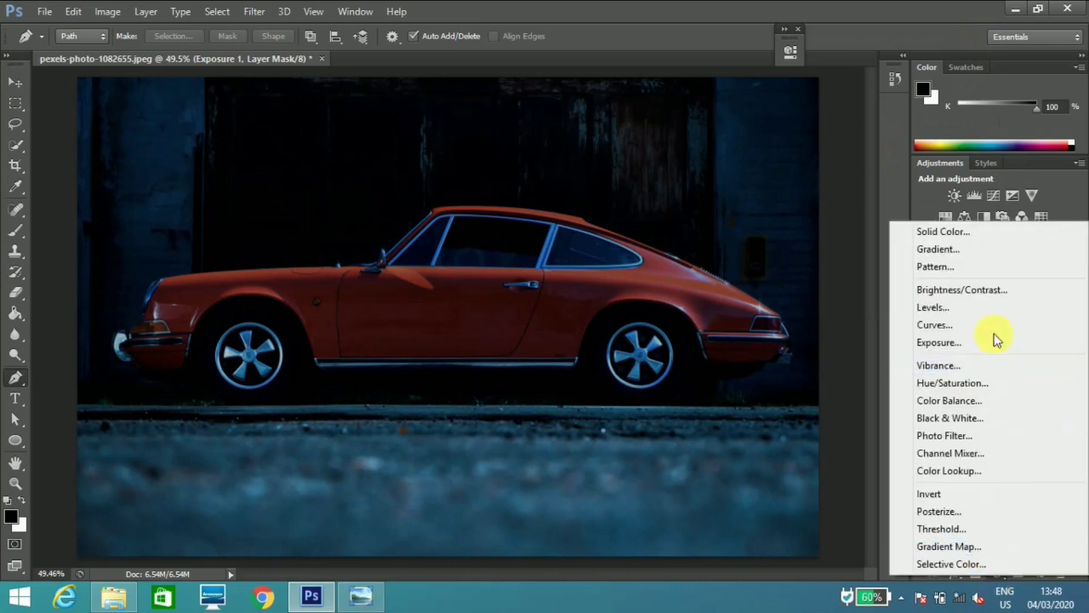
left_click(963, 227)
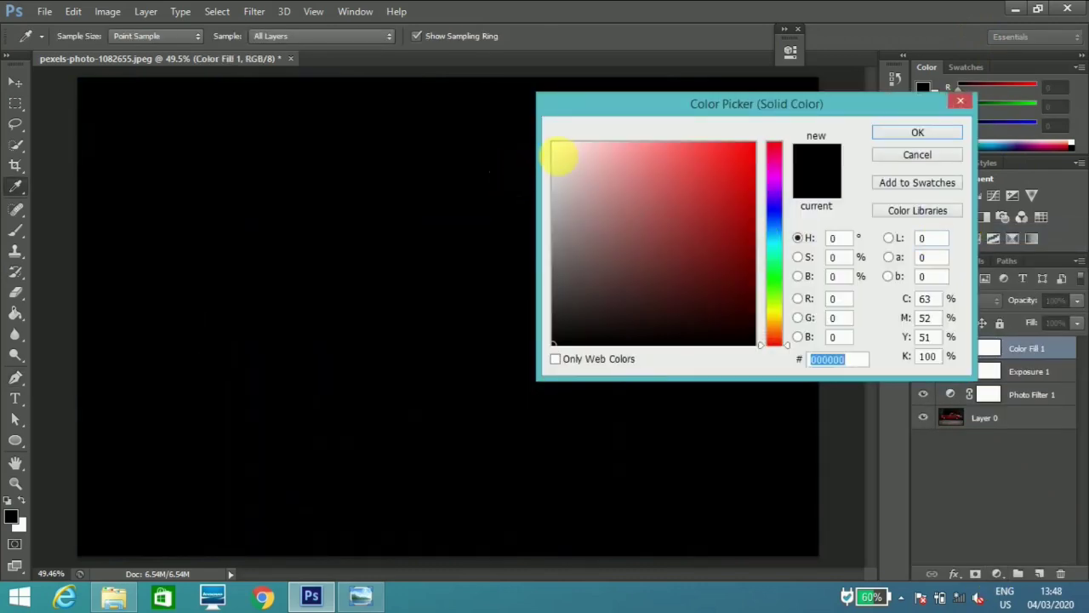
left_click(558, 146)
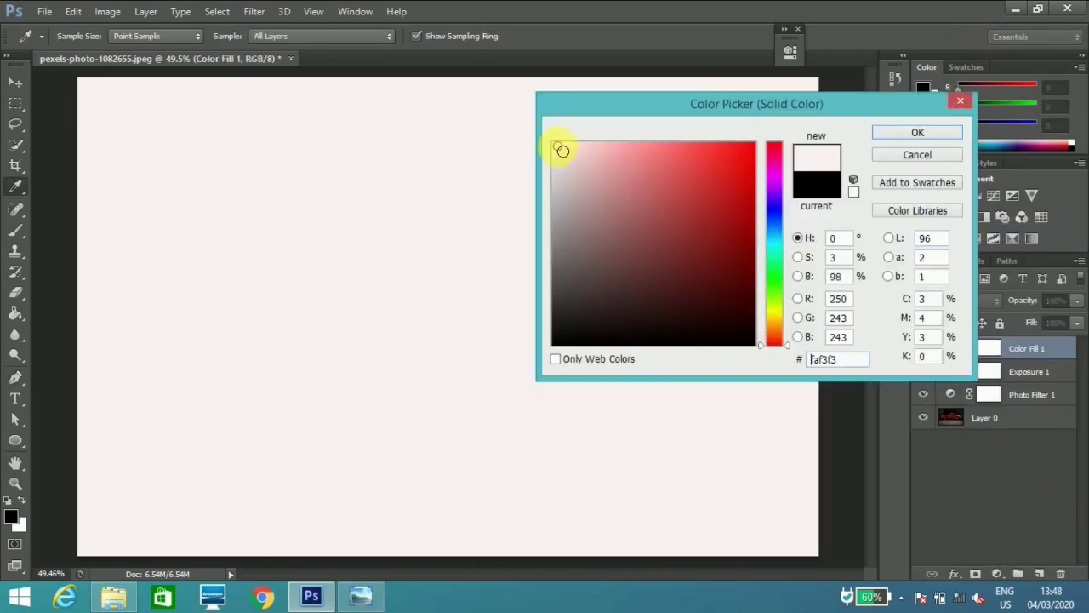
left_click(905, 136)
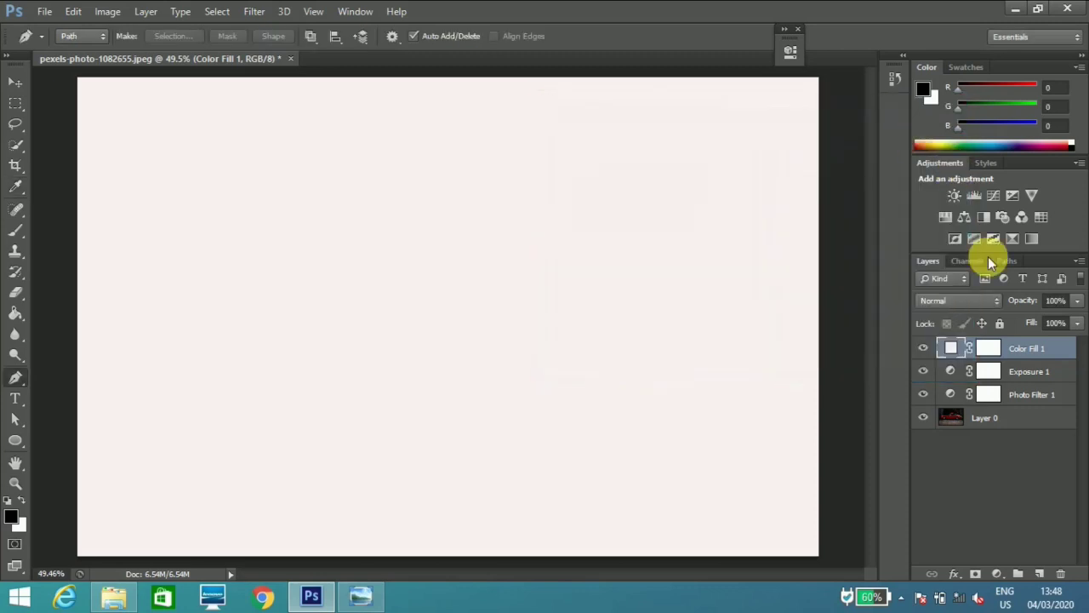
Invert the solid color fill layer's mask to black to hide the fill.
left_click(990, 351)
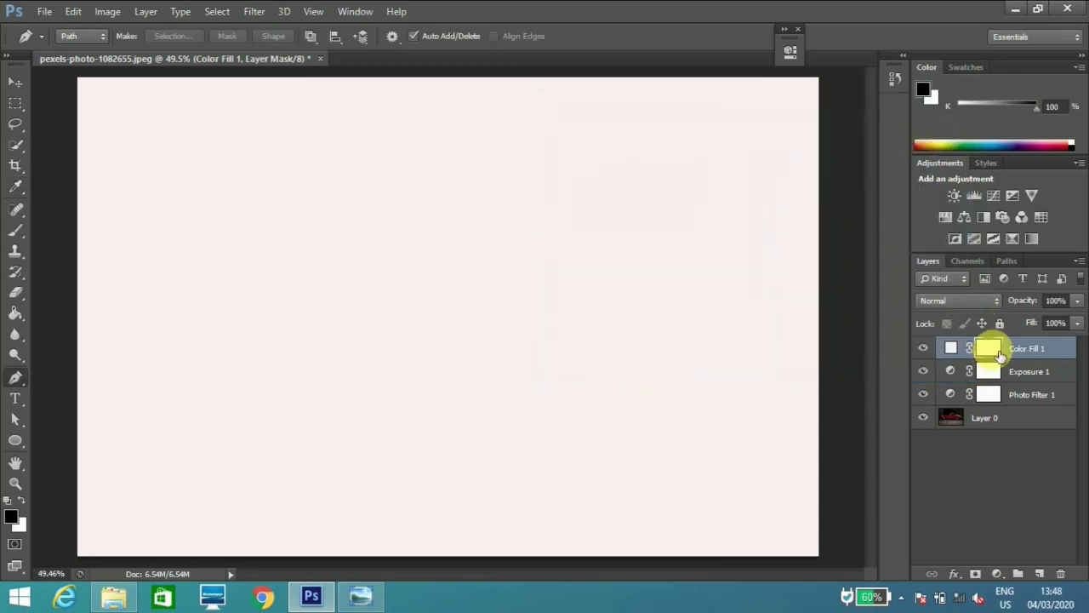
left_click(105, 14)
mouse_move(141, 51)
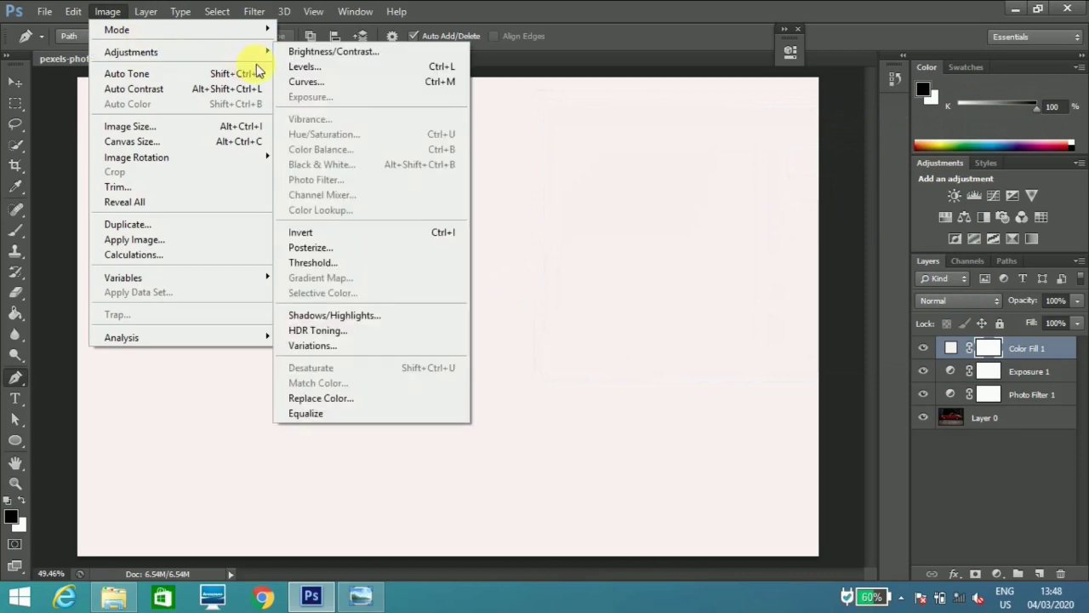
left_click(366, 232)
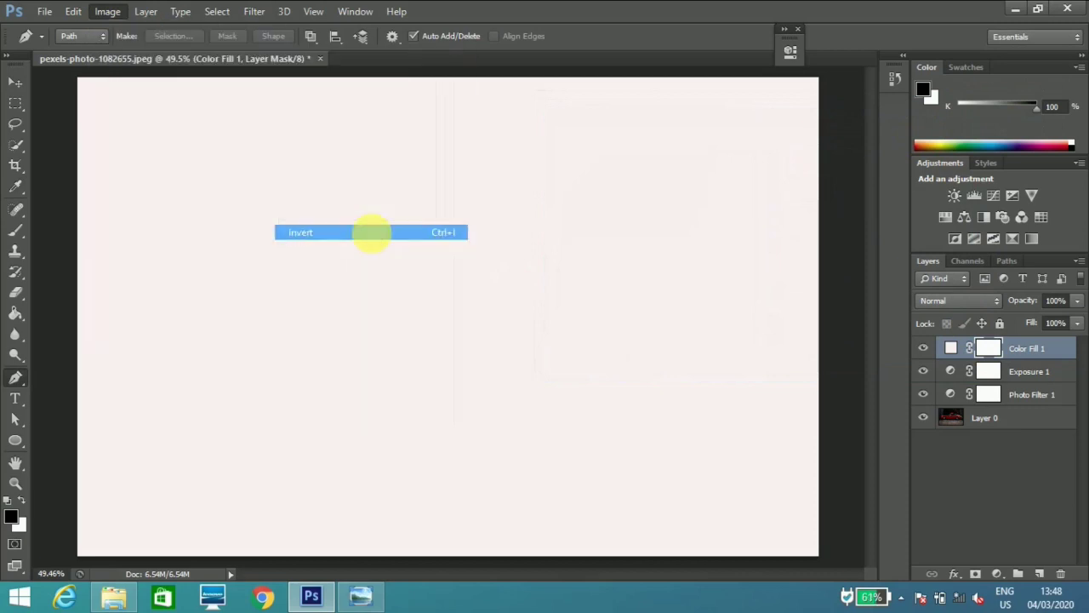
left_click(1008, 354)
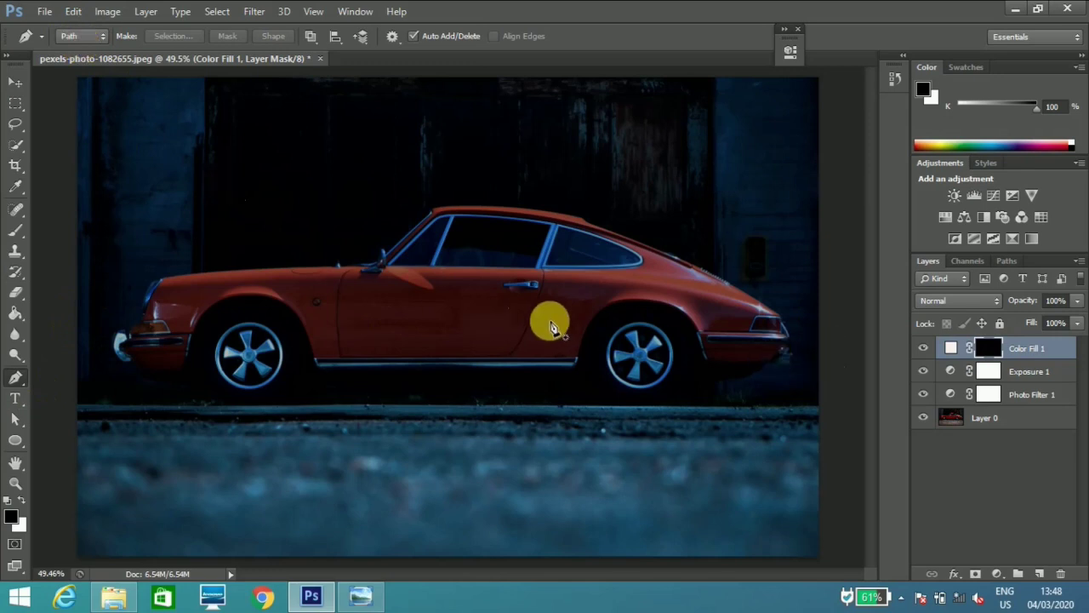
Start a Pen path on the rear wheel, tracing the upper-right spoke from the hub around its tip and back.
scroll(674, 362, "up", 5)
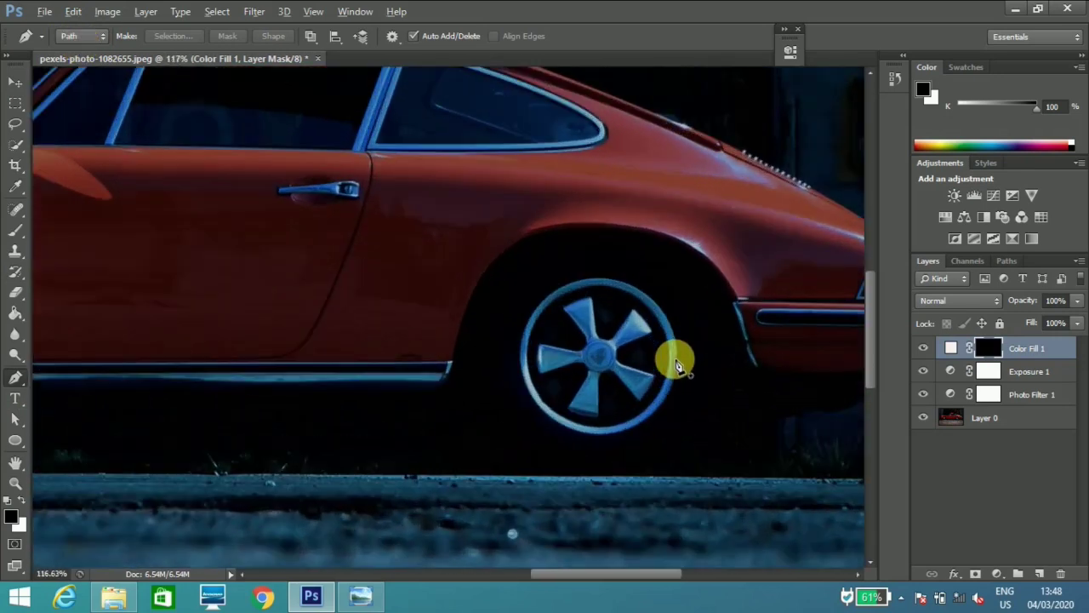
scroll(677, 364, "up", 3)
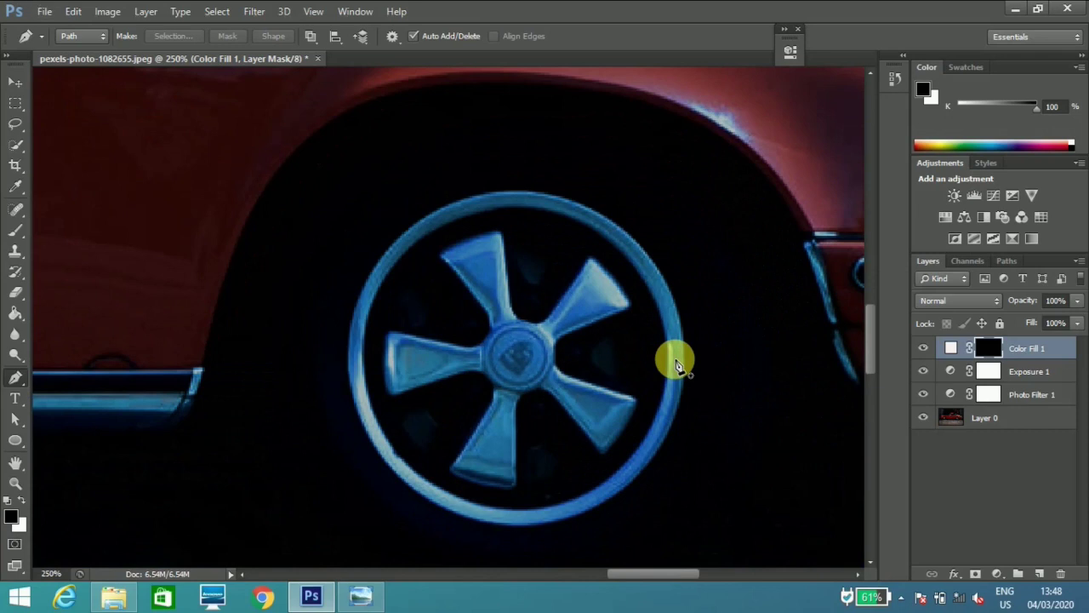
scroll(677, 364, "up", 1)
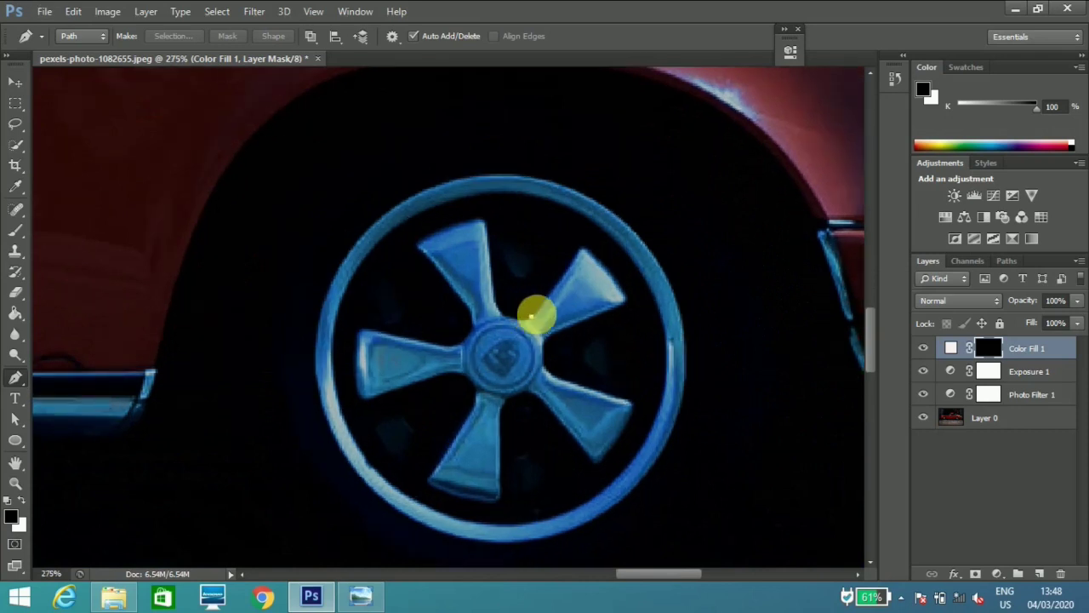
left_click(531, 317)
left_click(580, 249)
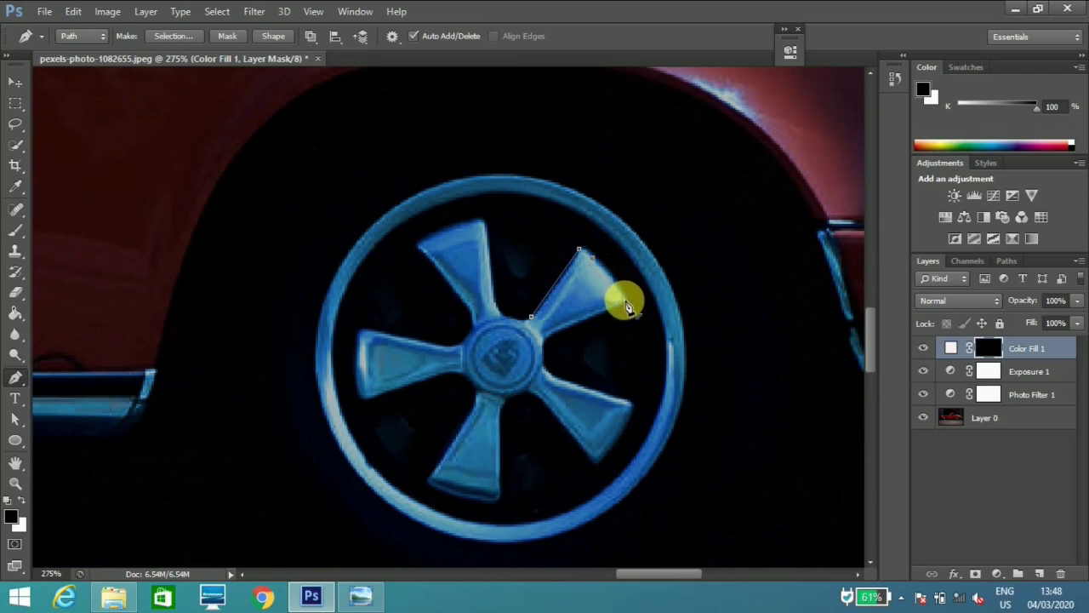
left_click(542, 351)
Continue the Pen path along the hub edge and around the outer end of the rear wheel's lower-right spoke.
left_click(544, 361)
left_click(551, 372)
left_click(630, 399)
left_click(623, 433)
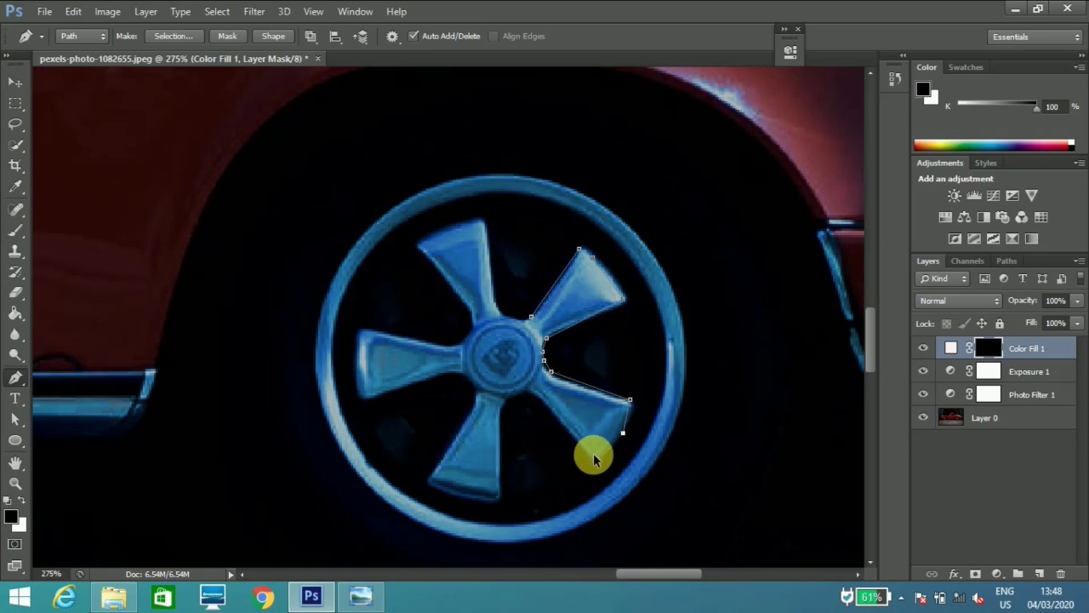
left_click(636, 415)
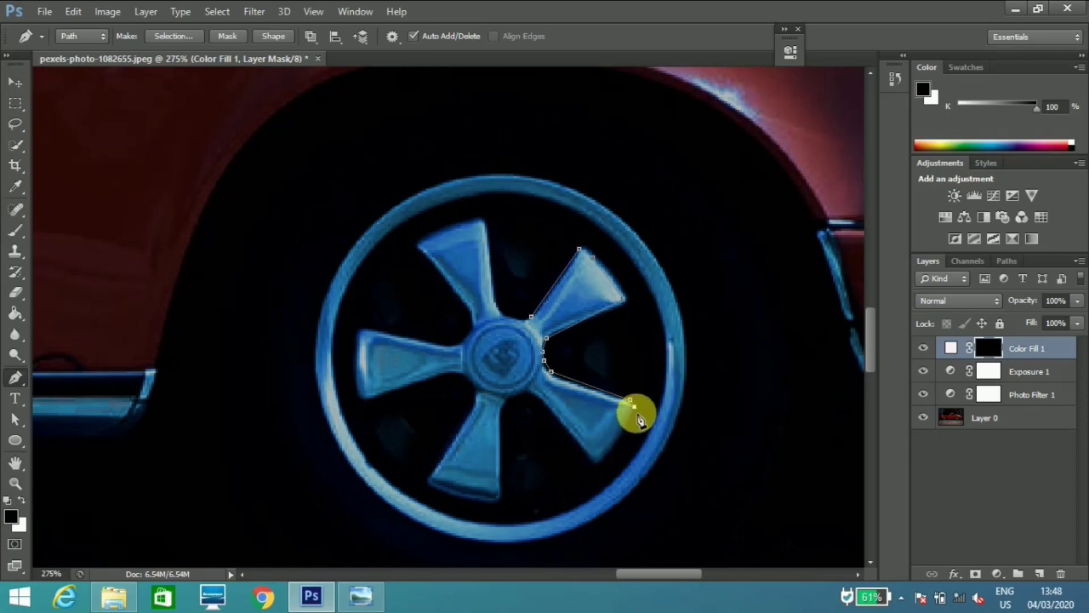
left_click(603, 460)
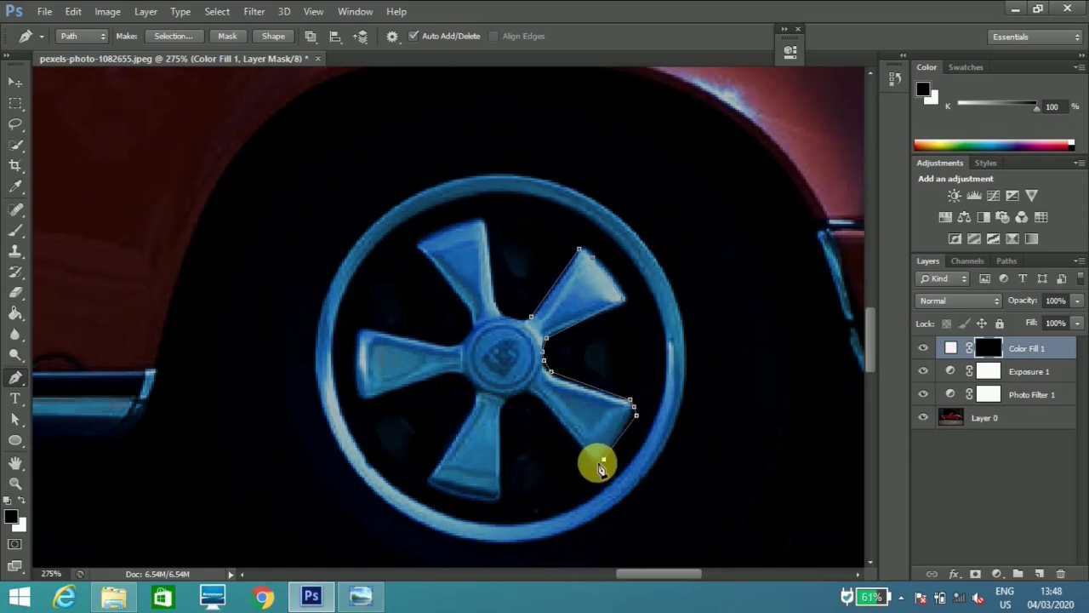
left_click(594, 462)
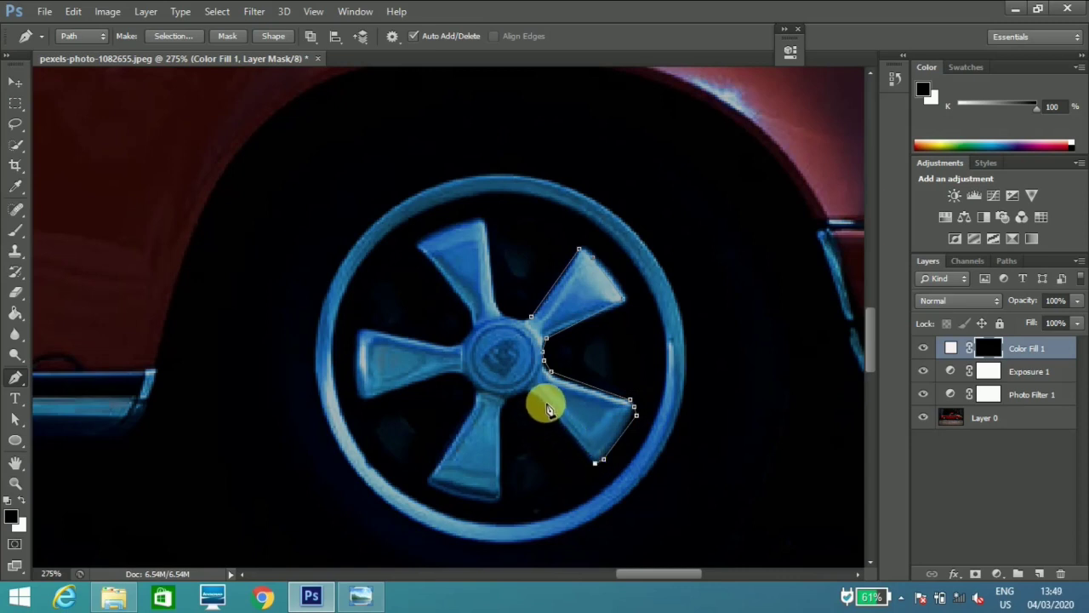
Extend the Pen path past the hub and around the outer end of the rear wheel's bottom spoke.
left_click(514, 393)
left_click(508, 399)
left_click(505, 407)
left_click(500, 424)
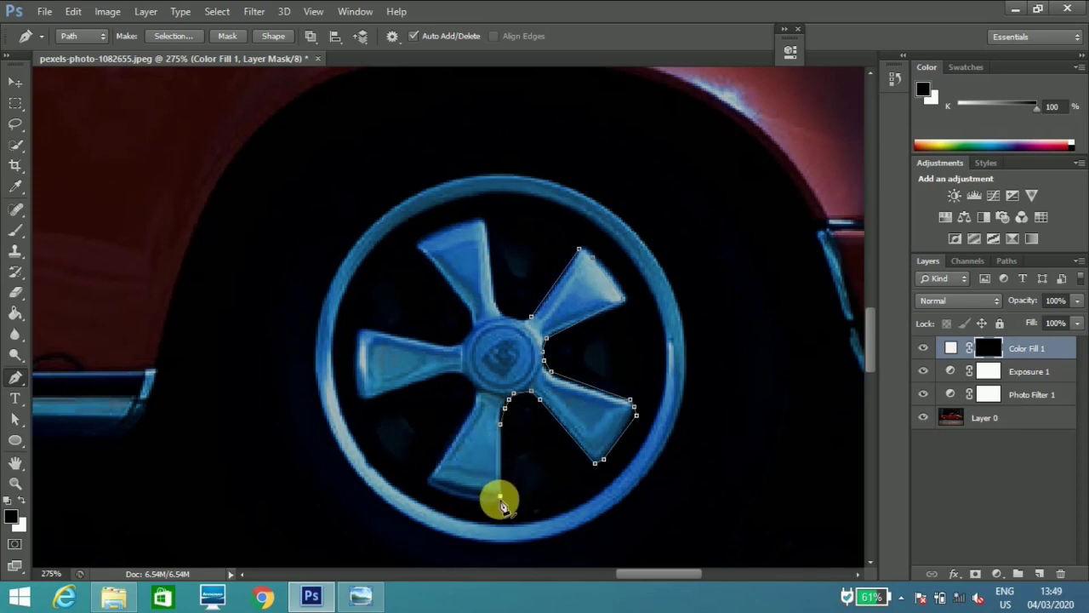
left_click(493, 502)
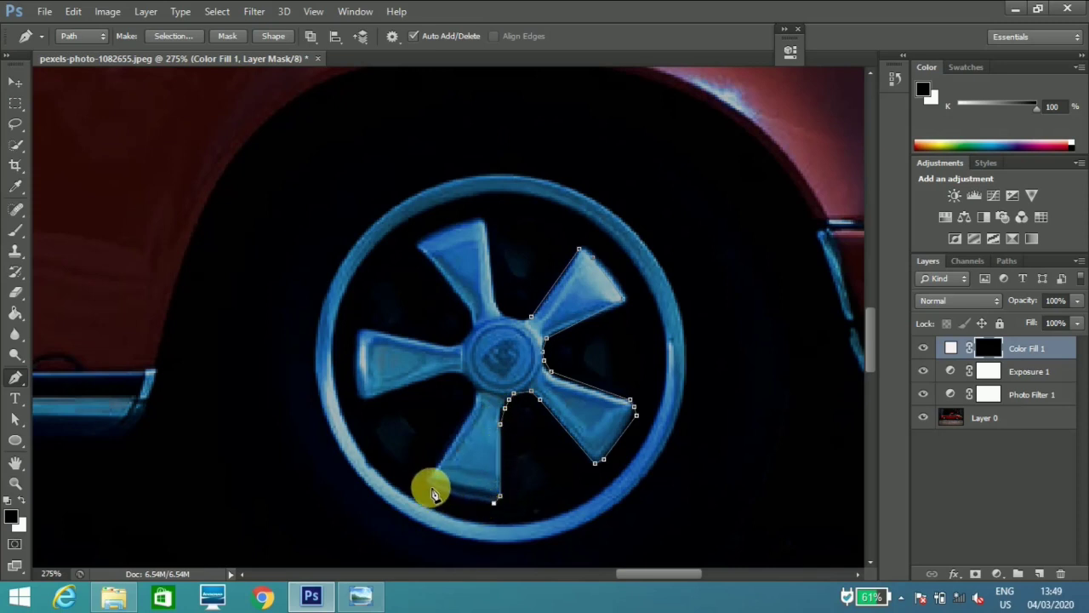
left_click(473, 498)
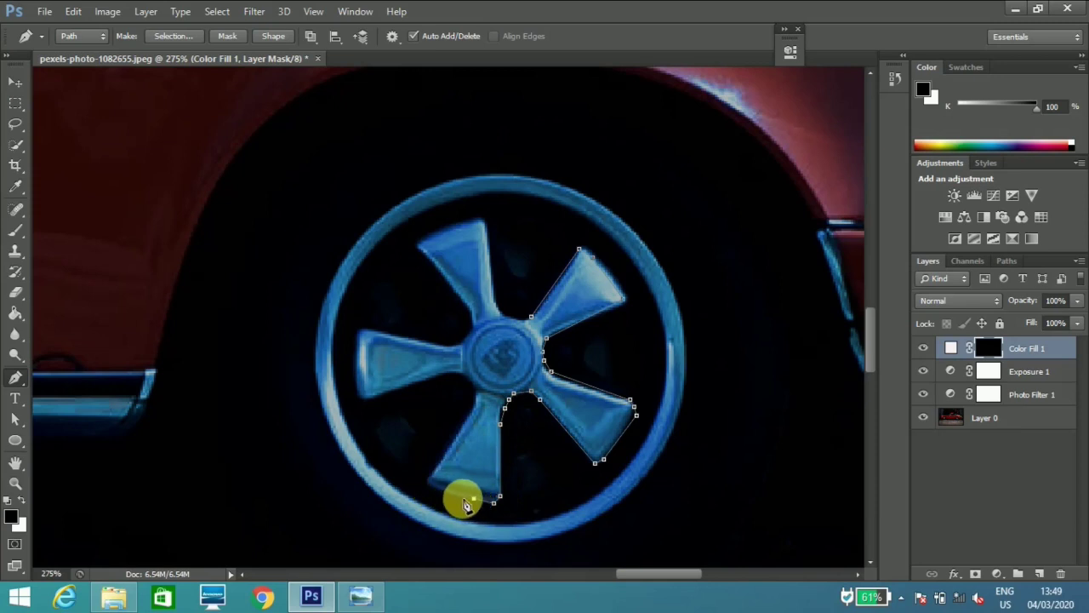
left_click(454, 495)
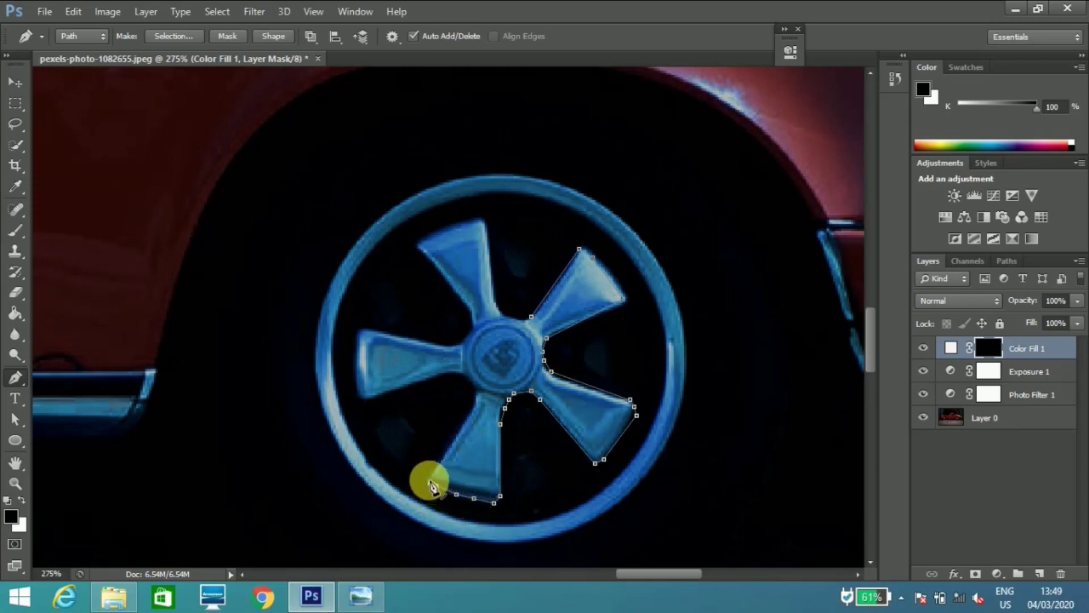
left_click(430, 484)
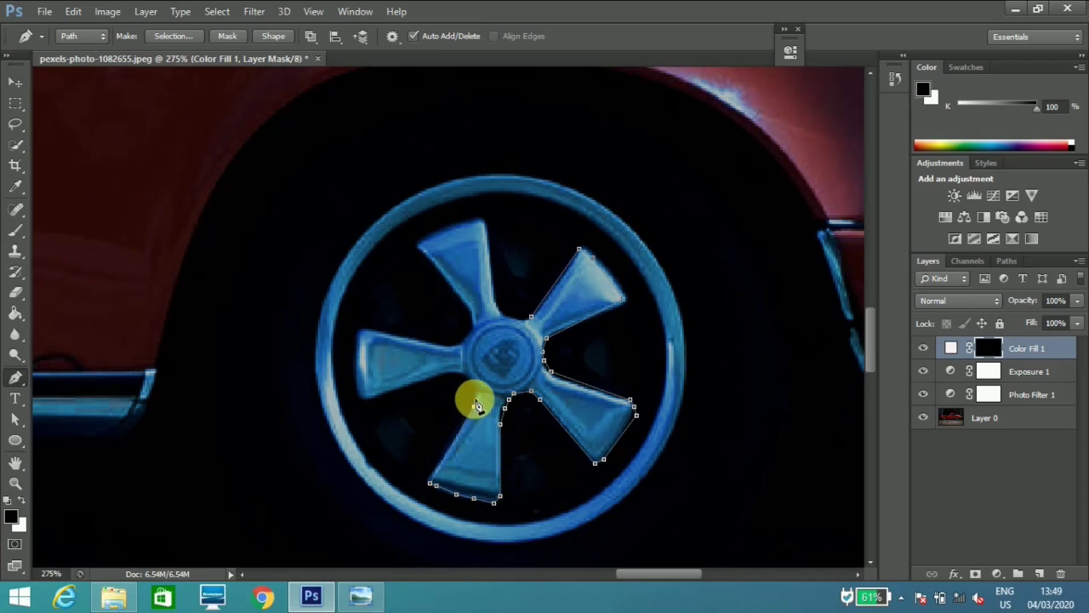
Continue the Pen path around the rear wheel's left spoke, from the hub past its outer end and back.
left_click(455, 374)
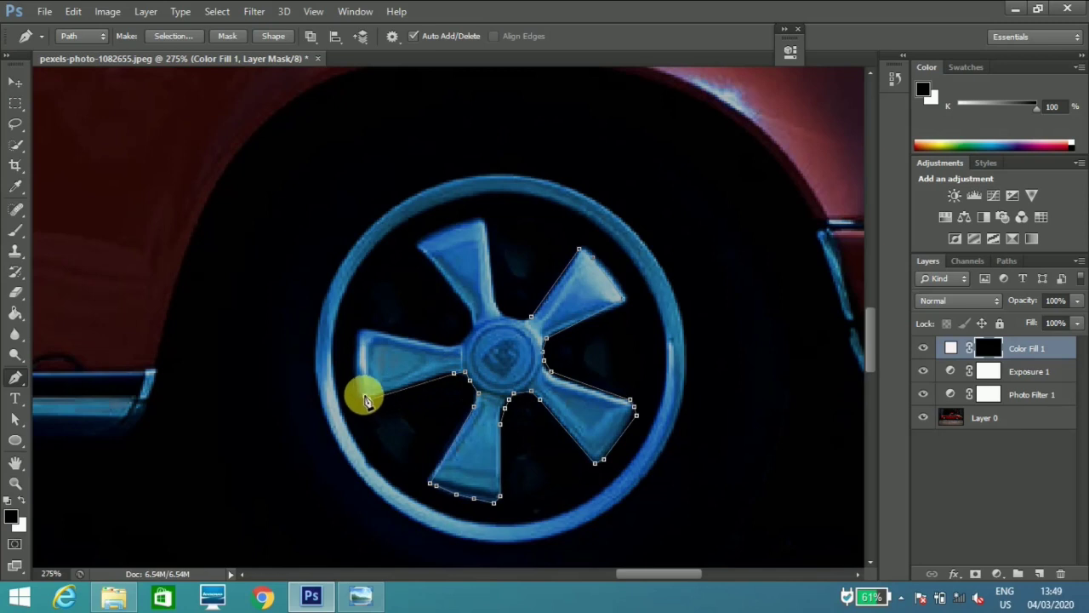
left_click(369, 399)
left_click(355, 356)
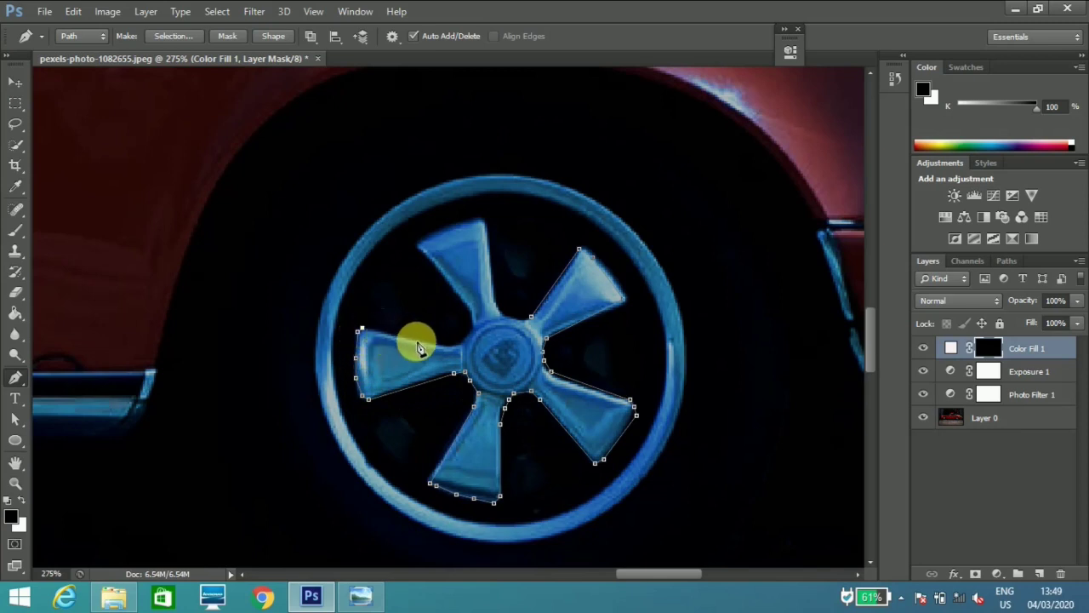
left_click(461, 340)
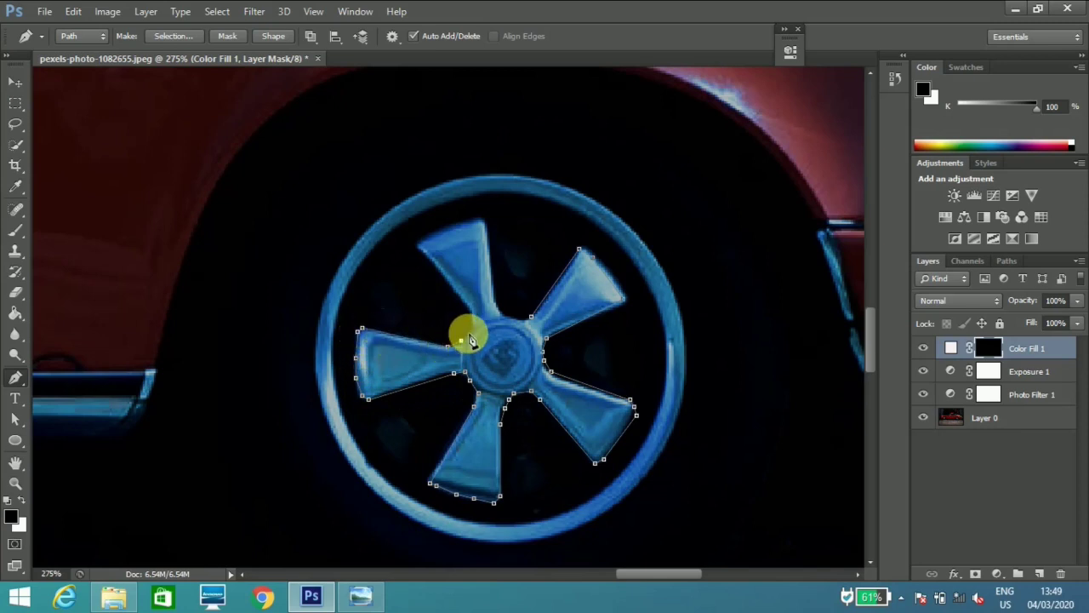
Trace the rear wheel's upper-left spoke from the hub edge around its tip and close the Pen path at its starting point.
left_click(472, 329)
left_click(472, 315)
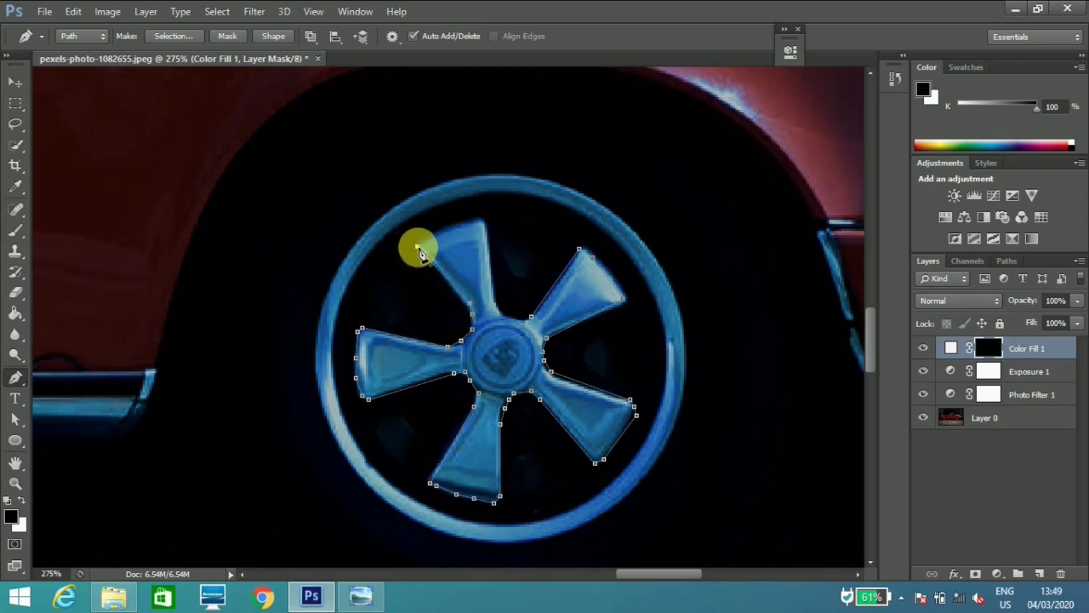
left_click(433, 234)
left_click(450, 226)
left_click(465, 223)
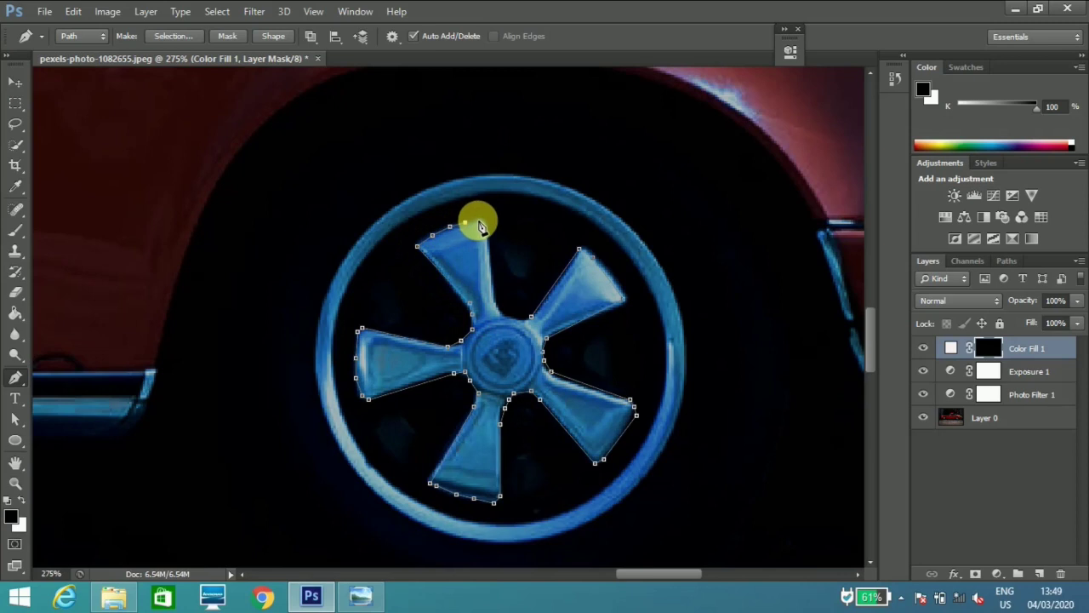
left_click(482, 218)
left_click(487, 246)
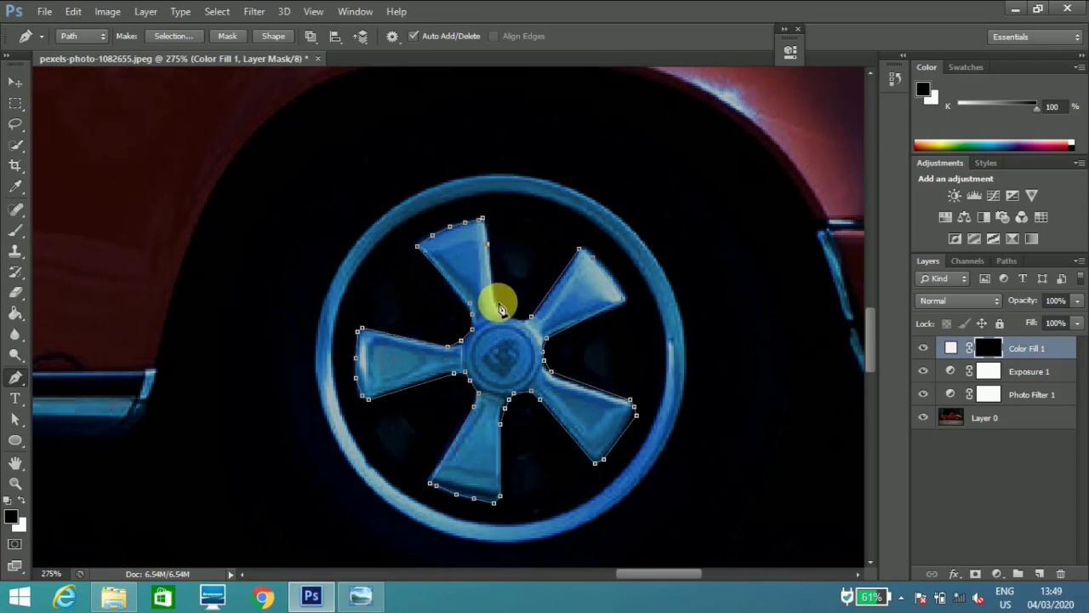
left_click(495, 302)
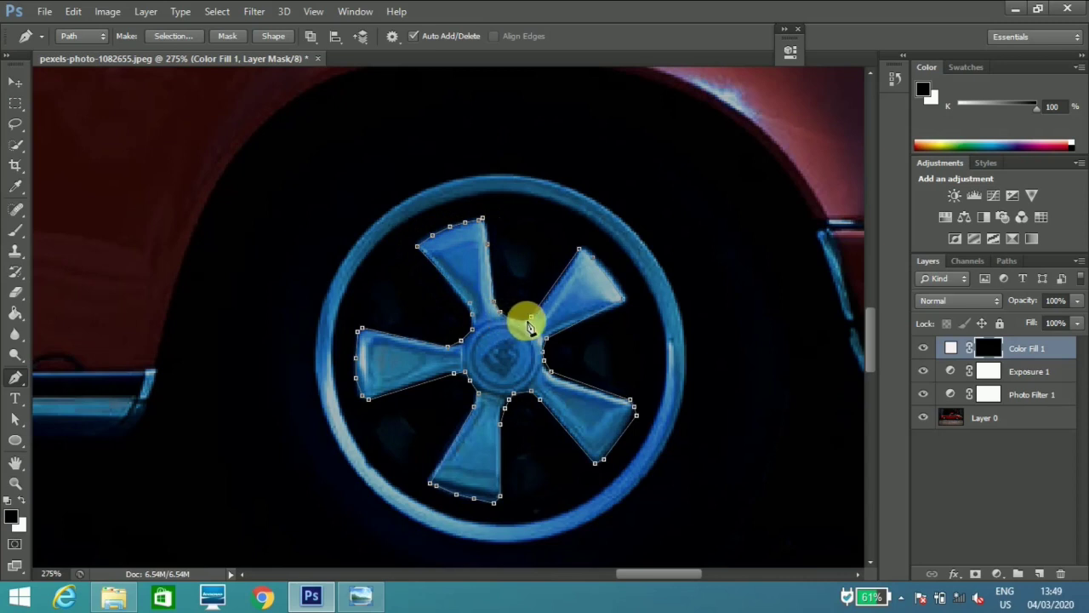
left_click(530, 322)
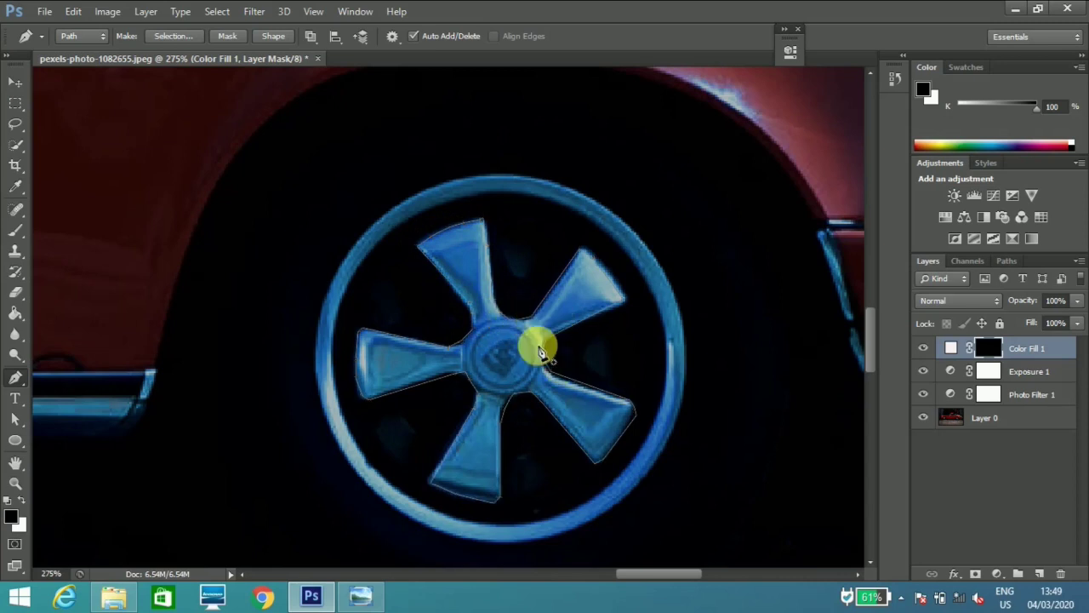
Convert the spoke path to a new selection with 0 px feather, clear it to white on the fill layer's mask, and deselect.
right_click(517, 352)
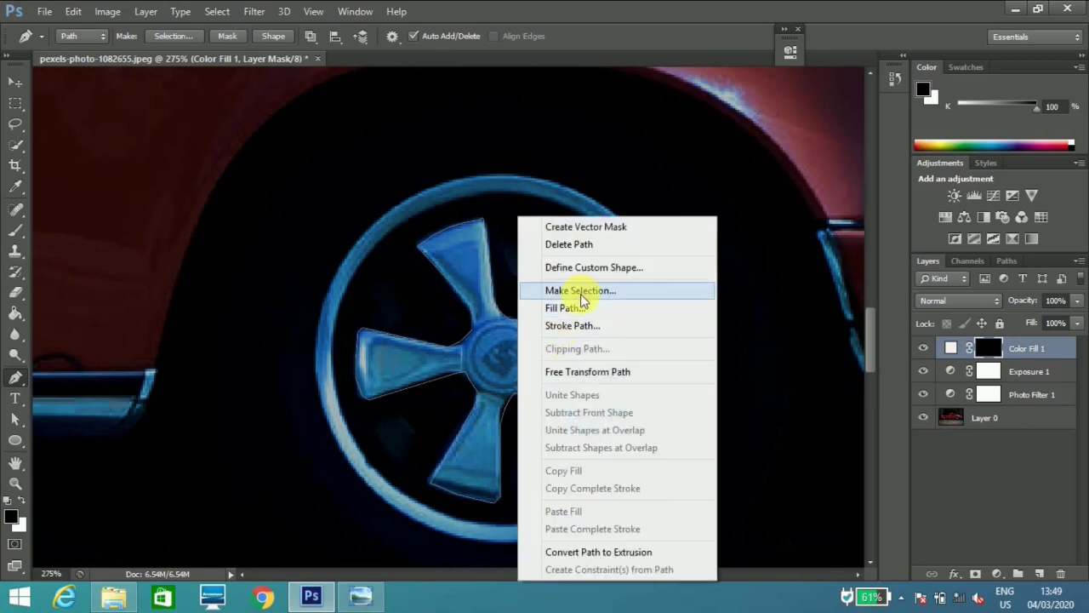
left_click(581, 294)
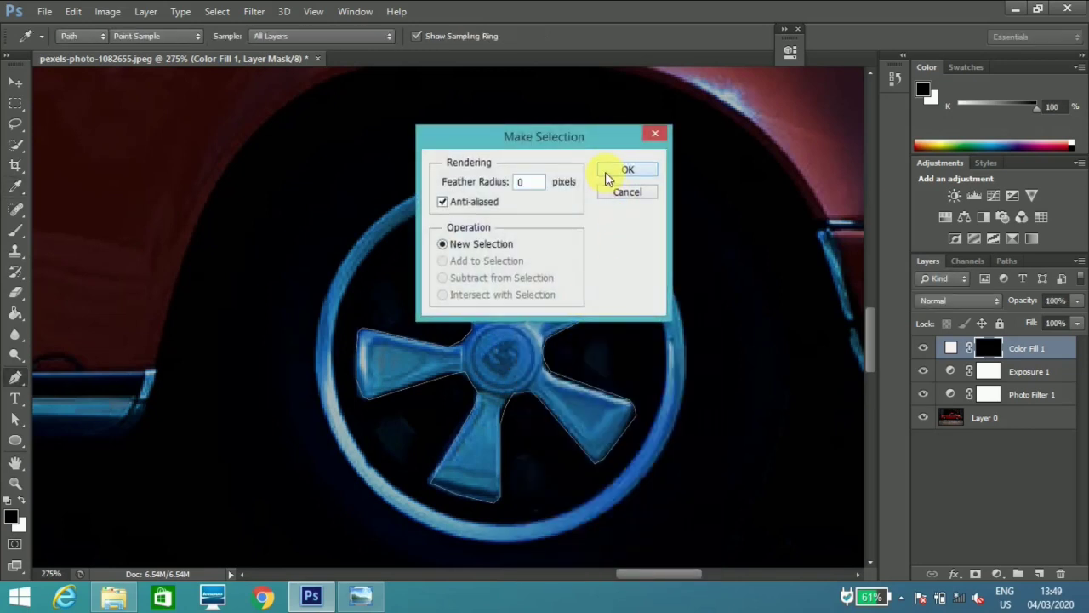
left_click(605, 175)
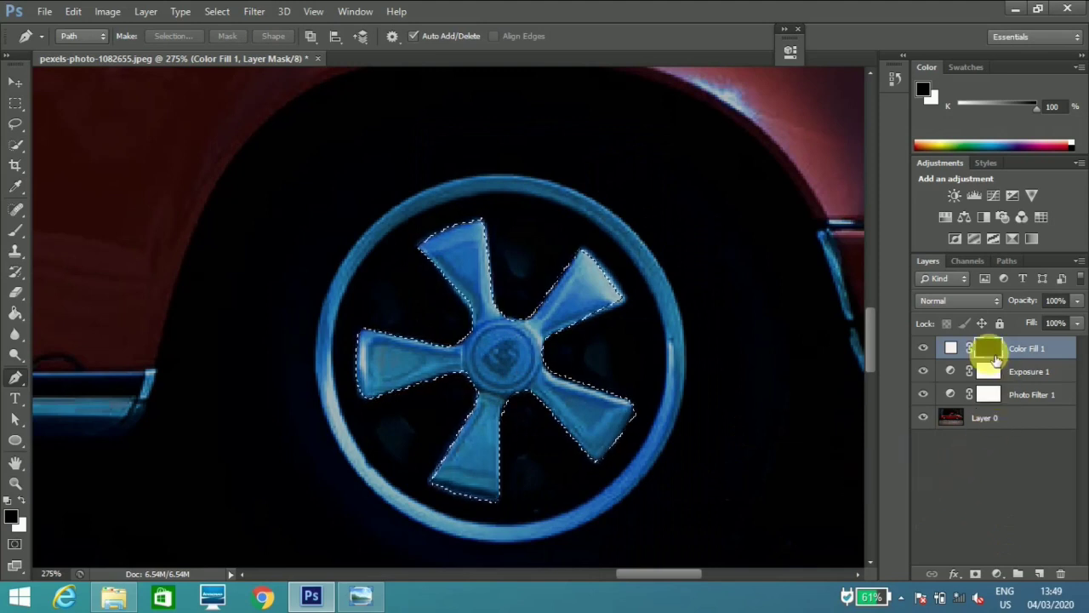
key("Delete")
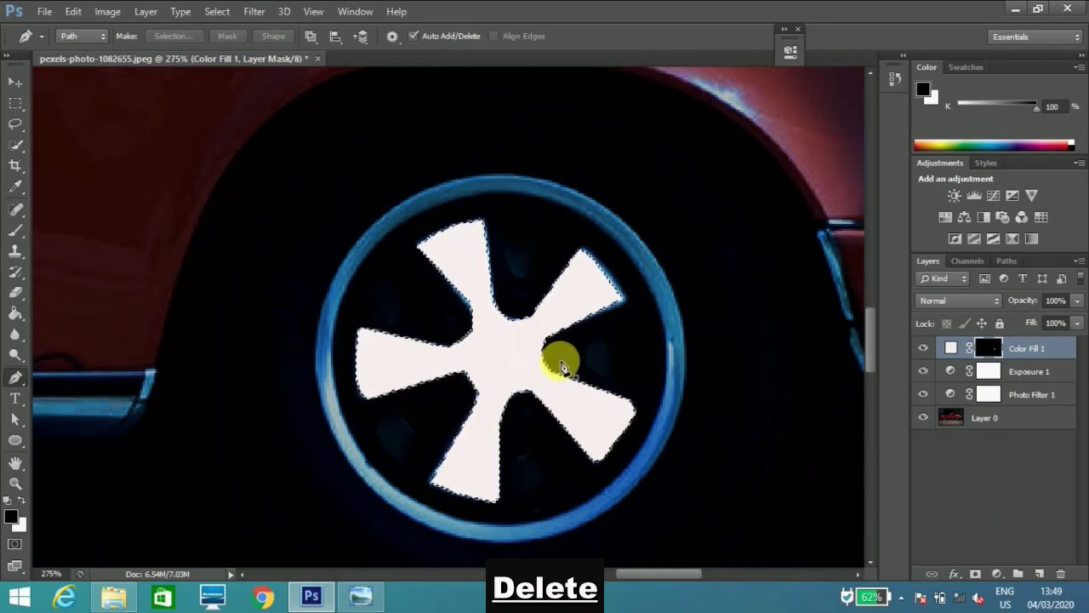
key("ctrl+d")
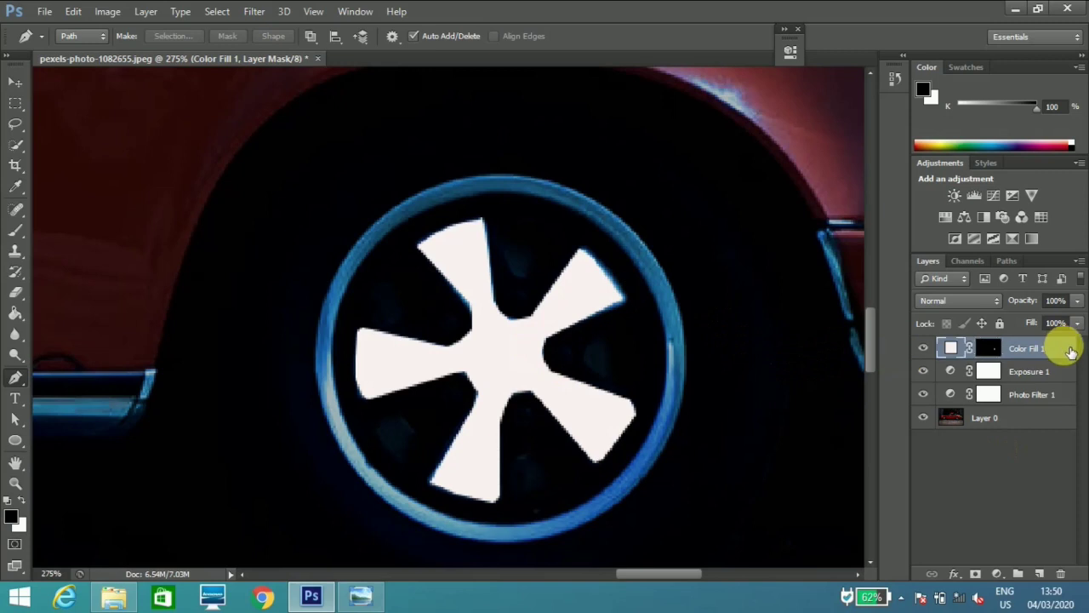
Add an Outer Glow effect to the color fill layer with Normal blend mode and 100% opacity.
double_click(1070, 352)
left_click_drag(625, 24, 811, 9)
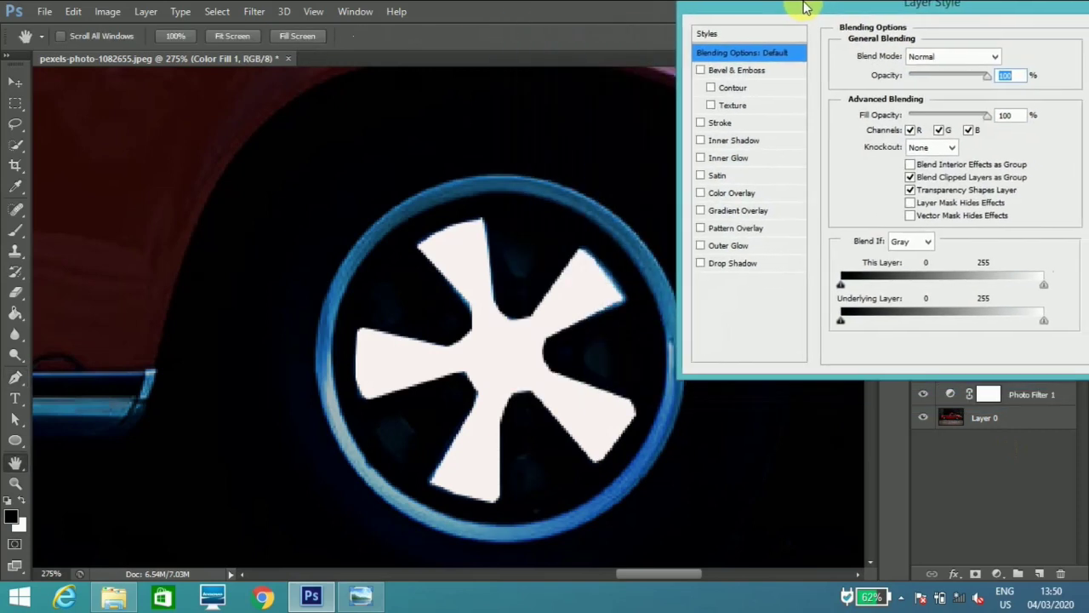
left_click(730, 252)
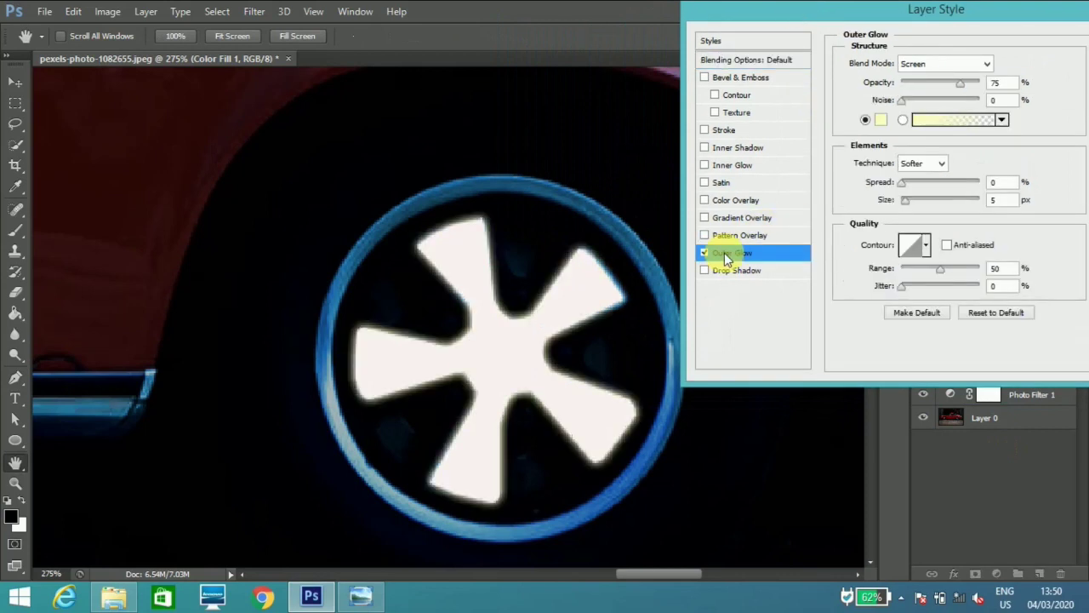
left_click(928, 64)
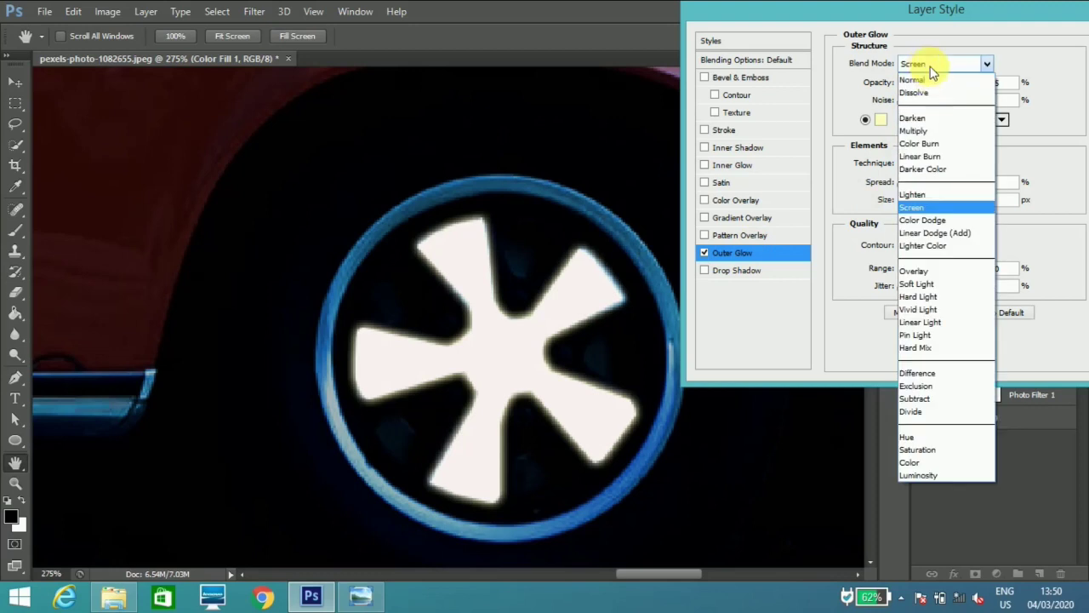
left_click(936, 76)
left_click_drag(963, 81, 996, 80)
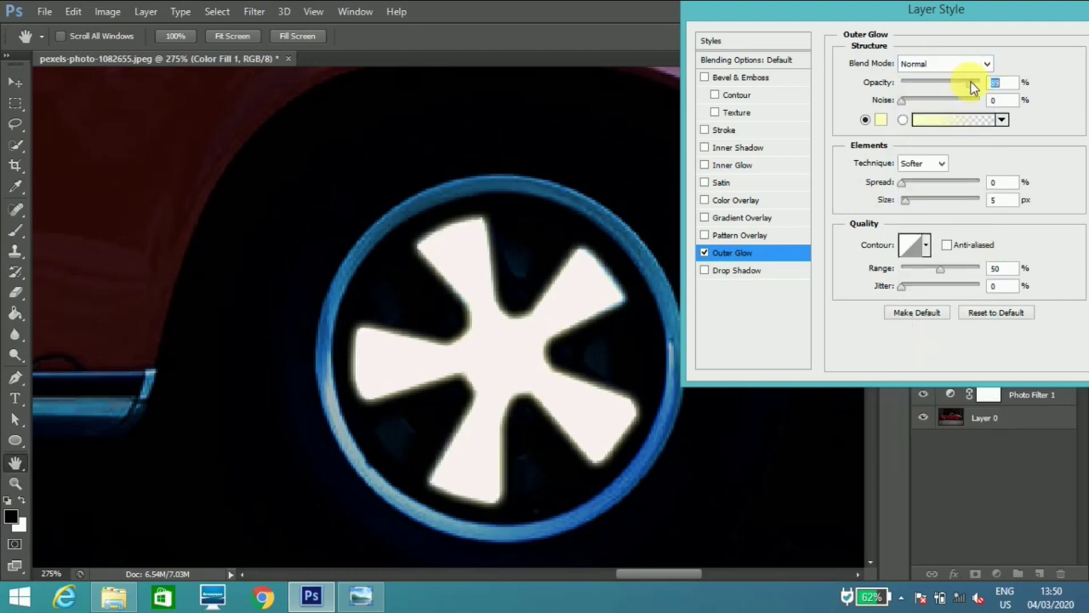
Set the outer glow color to bright cyan, 03e5f9.
left_click(885, 121)
left_click_drag(792, 317, 784, 244)
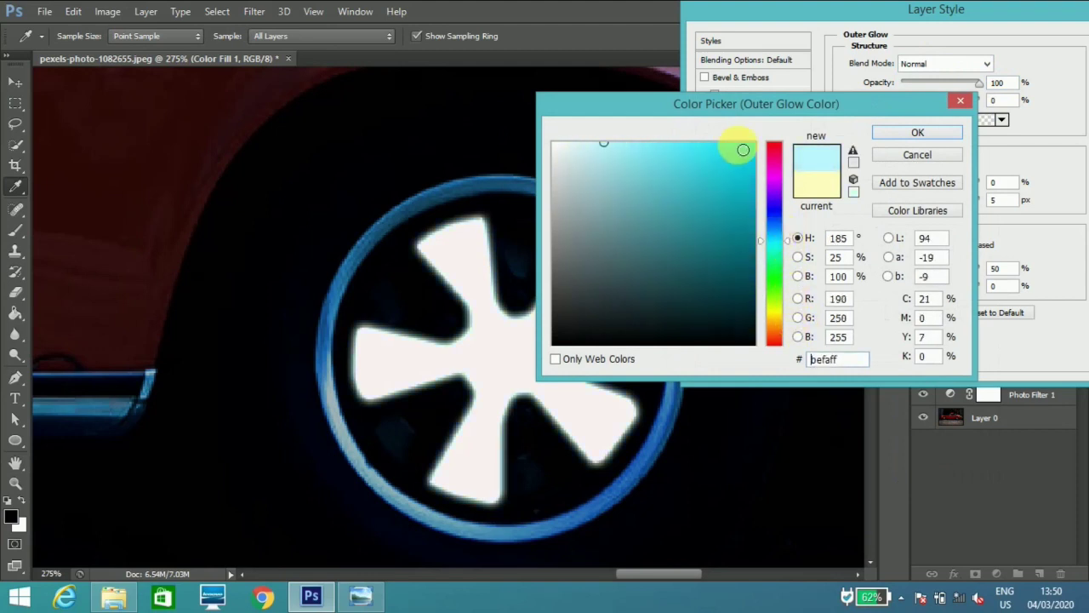
left_click(751, 146)
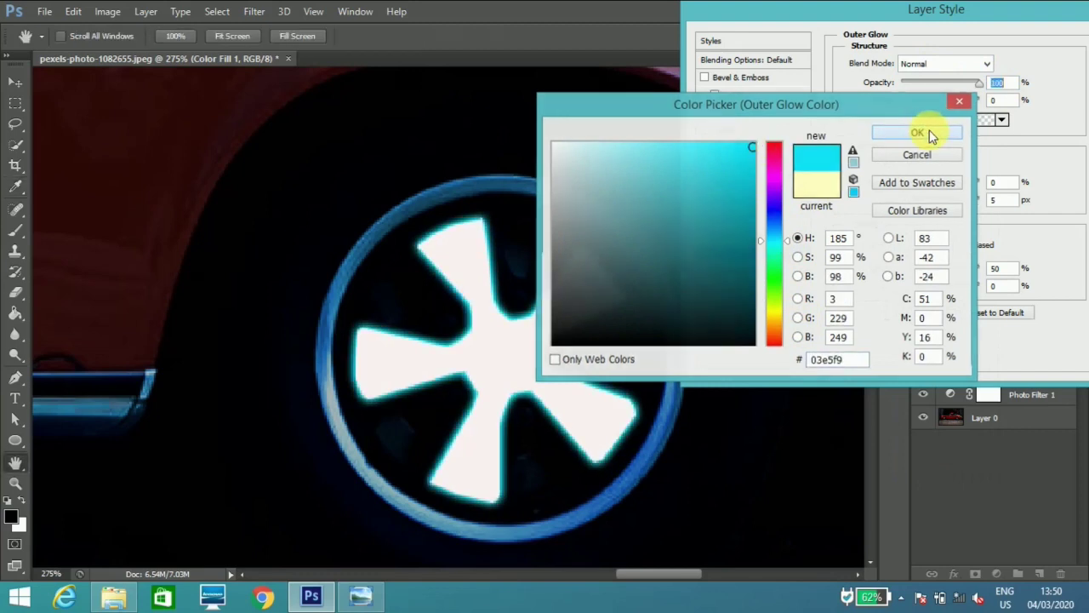
left_click(928, 132)
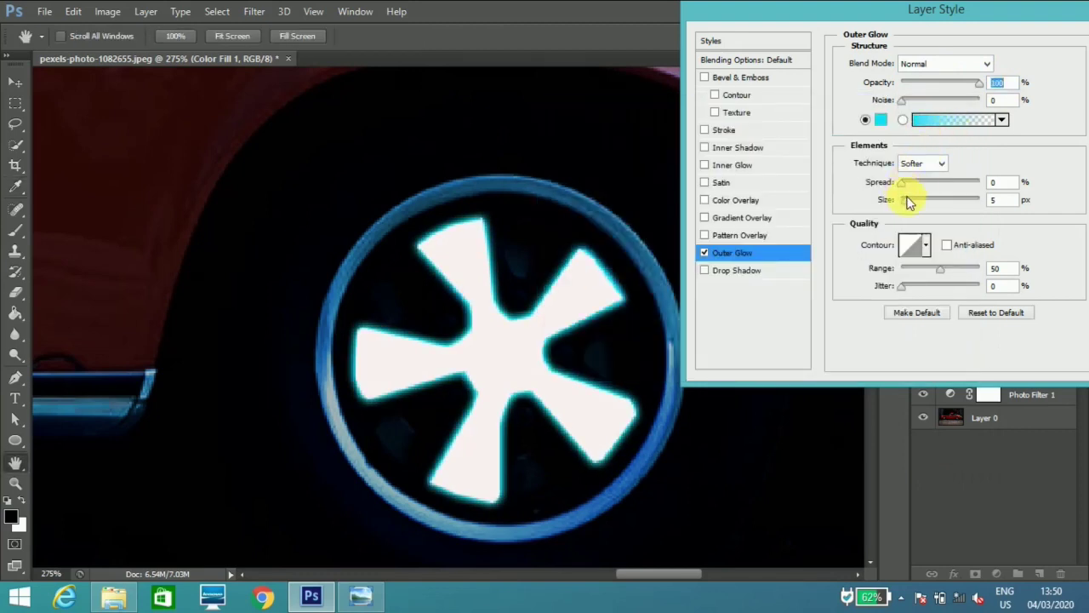
Adjust the outer glow to a size of about 70 px with 0% spread, judging it against the whole rear wheel.
left_click_drag(908, 202, 929, 200)
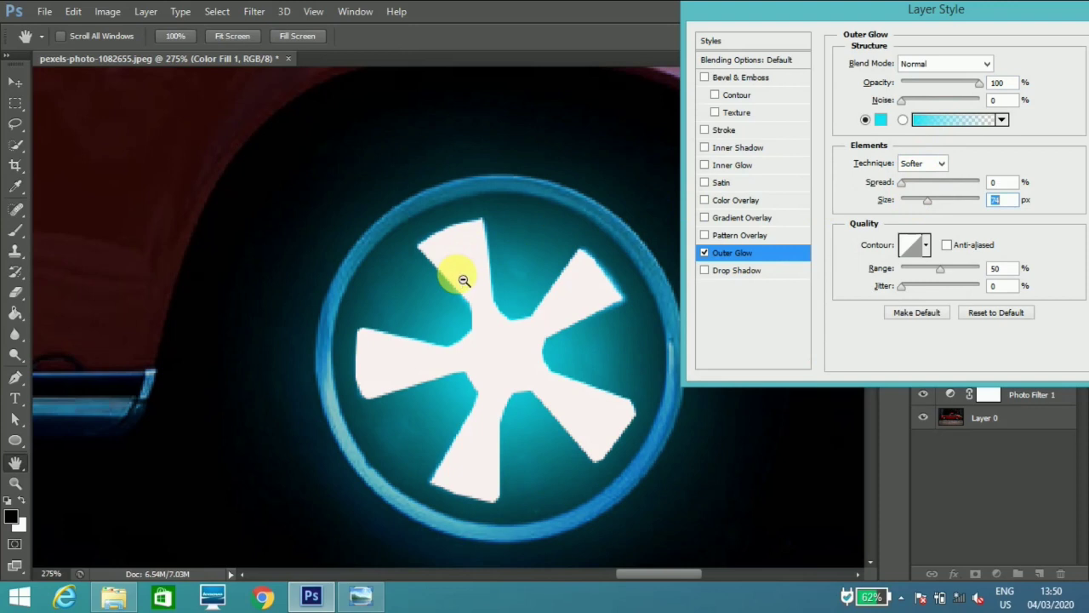
left_click(463, 280, "alt")
left_click(463, 280, "alt")
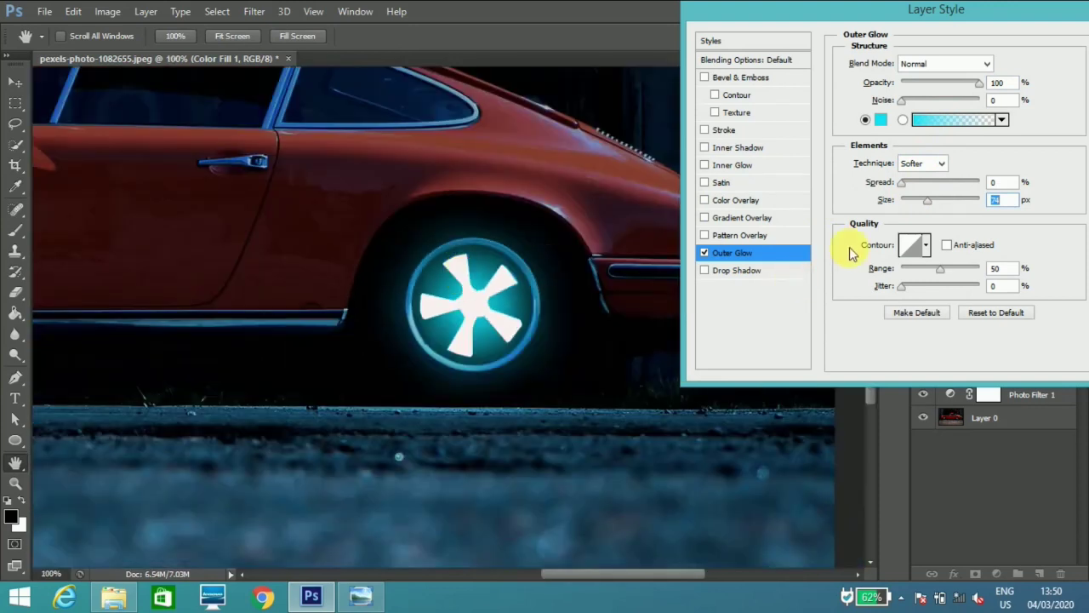
mouse_move(933, 206)
left_mouse_down()
mouse_move(911, 204)
mouse_move(951, 205)
mouse_move(924, 206)
mouse_move(925, 218)
left_mouse_up()
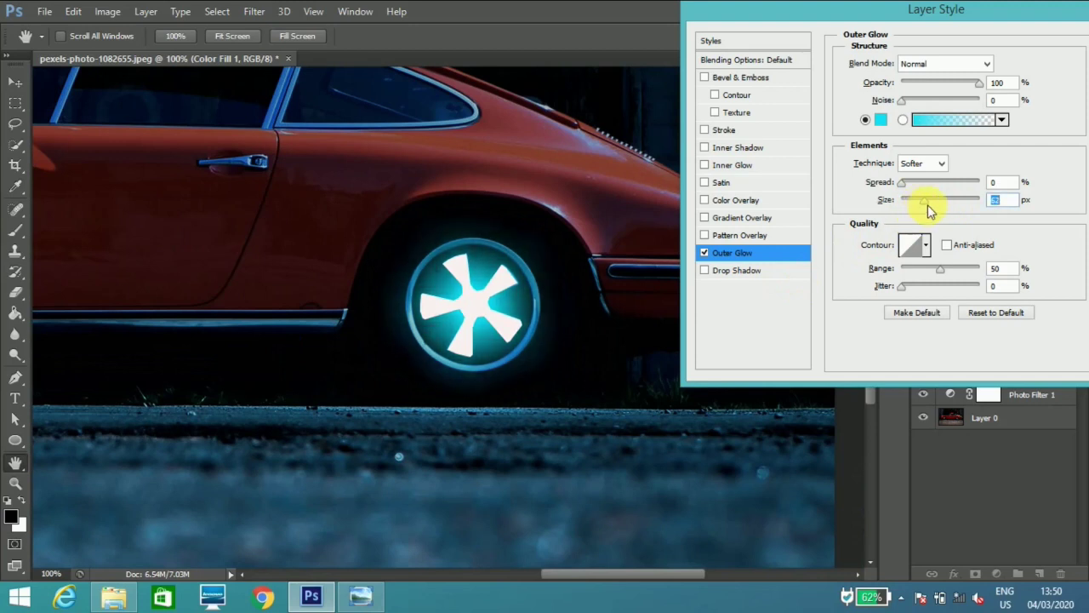
left_click(905, 186)
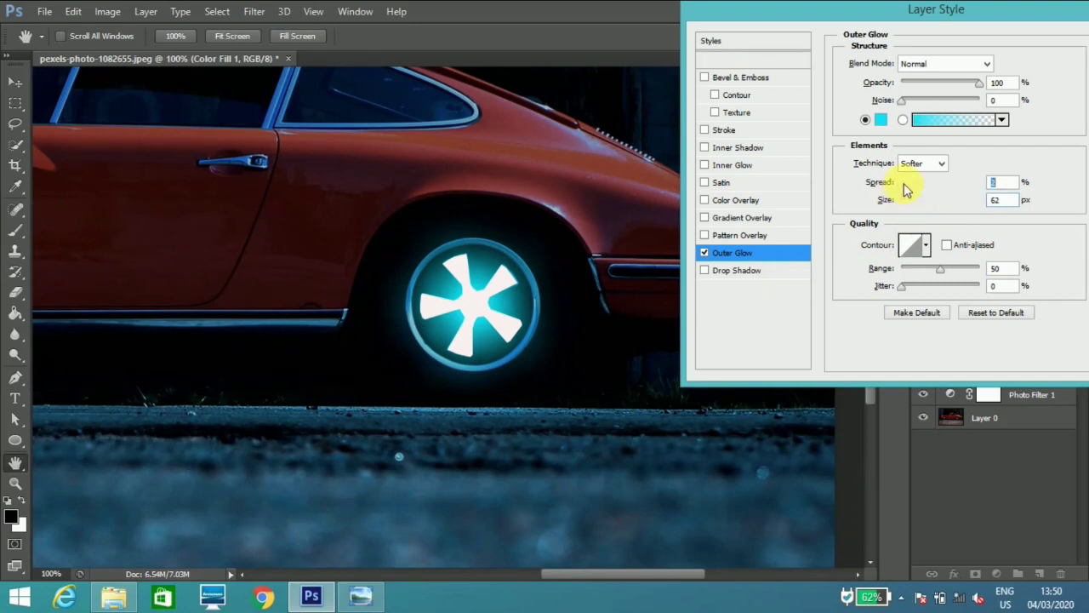
mouse_move(907, 183)
left_mouse_down()
mouse_move(919, 182)
mouse_move(891, 199)
left_mouse_up()
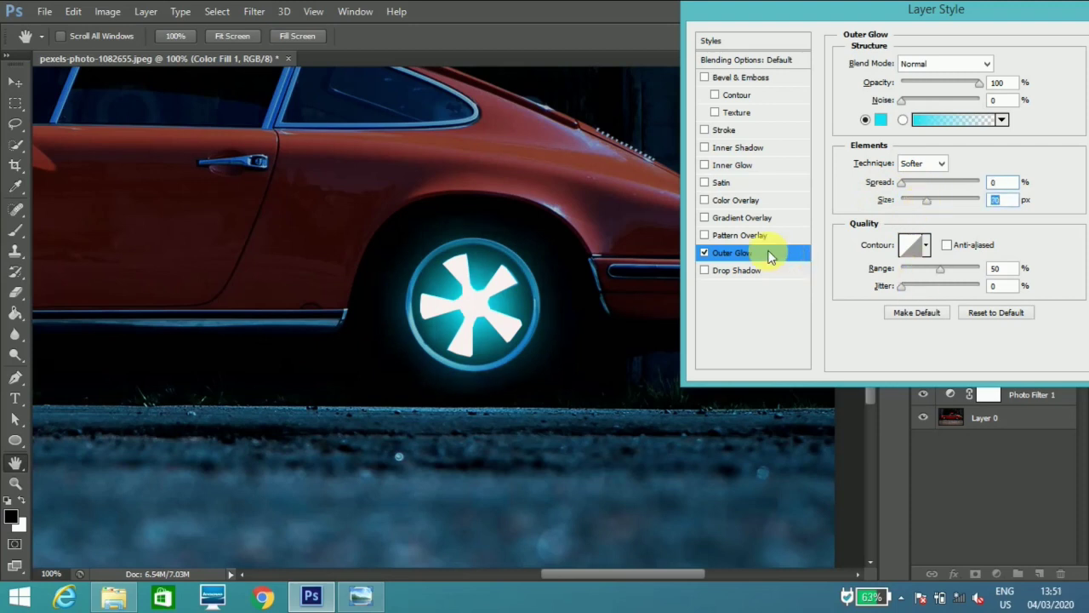
Add an Inner Glow effect to the color fill layer with Normal blend mode and 100% opacity.
left_click(733, 167)
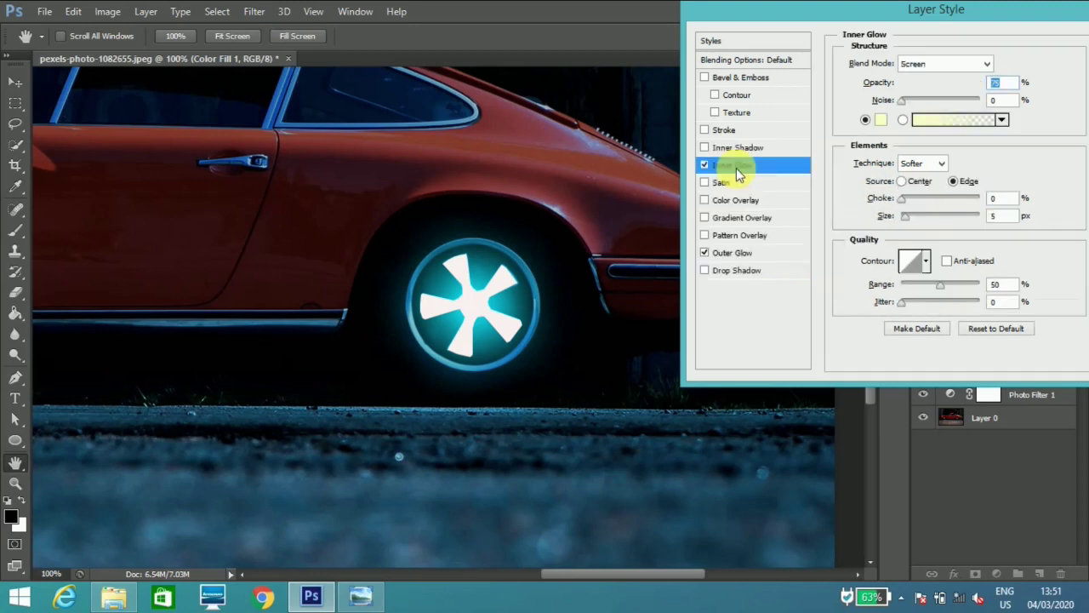
left_click(929, 65)
left_click(929, 81)
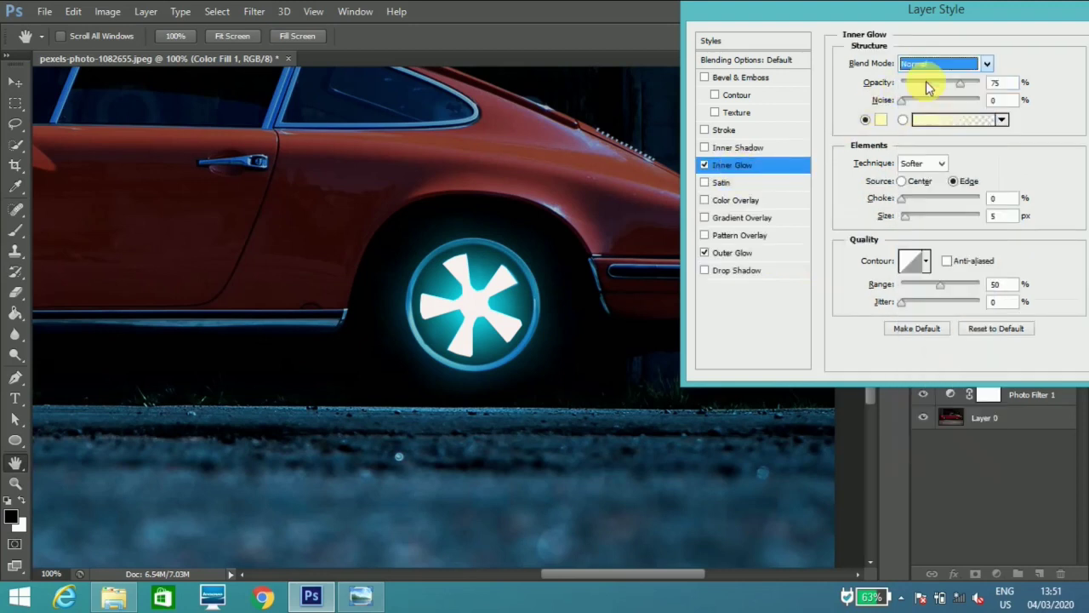
left_click_drag(960, 85, 980, 85)
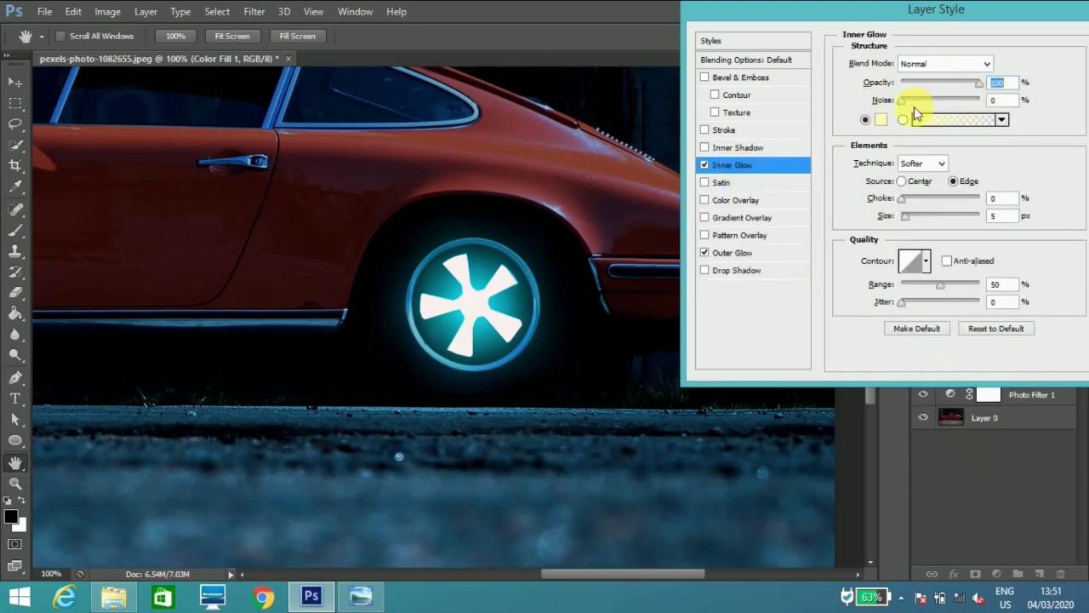
Set the inner glow color to a bright cyan similar to the outer glow.
left_click(885, 121)
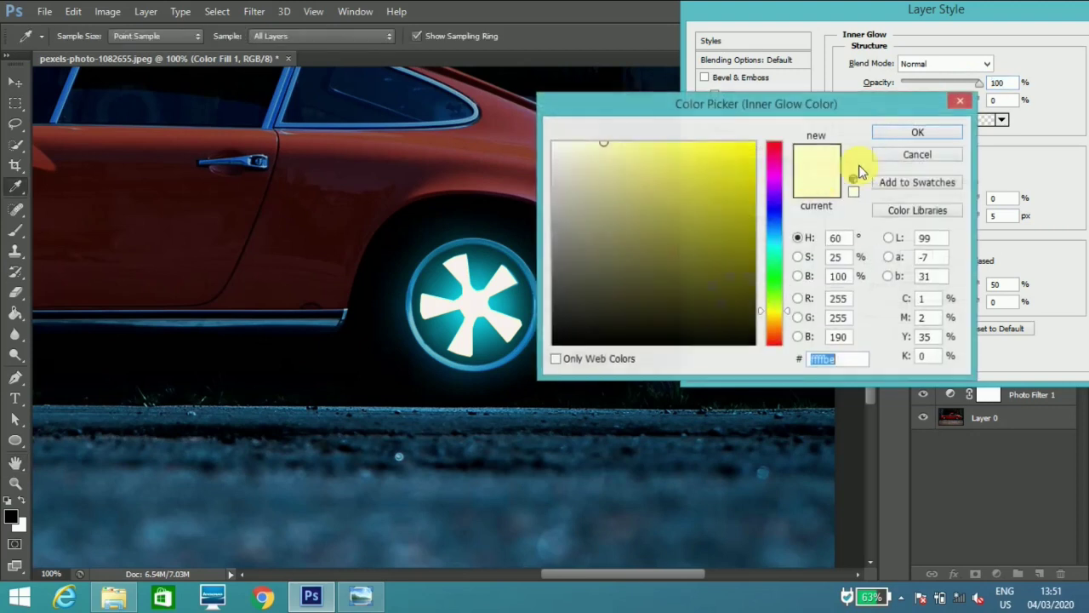
left_click(777, 243)
left_click_drag(749, 175, 743, 149)
left_click(918, 132)
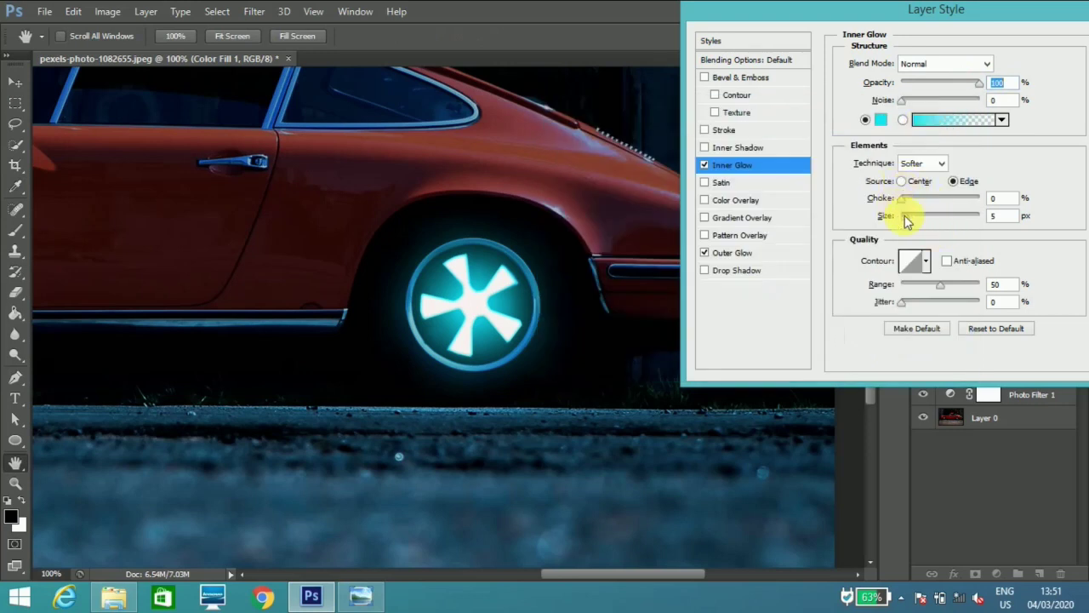
Set the inner glow size to 8 px and apply the layer style.
mouse_move(907, 221)
left_mouse_down()
mouse_move(919, 220)
mouse_move(910, 222)
left_mouse_up()
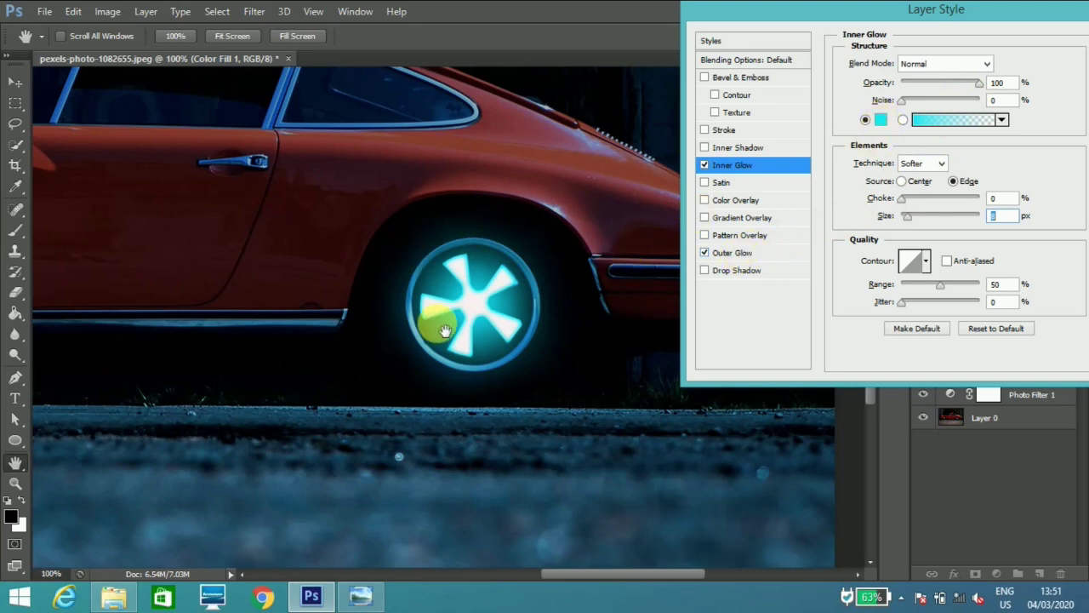
left_click_drag(1002, 25, 767, 22)
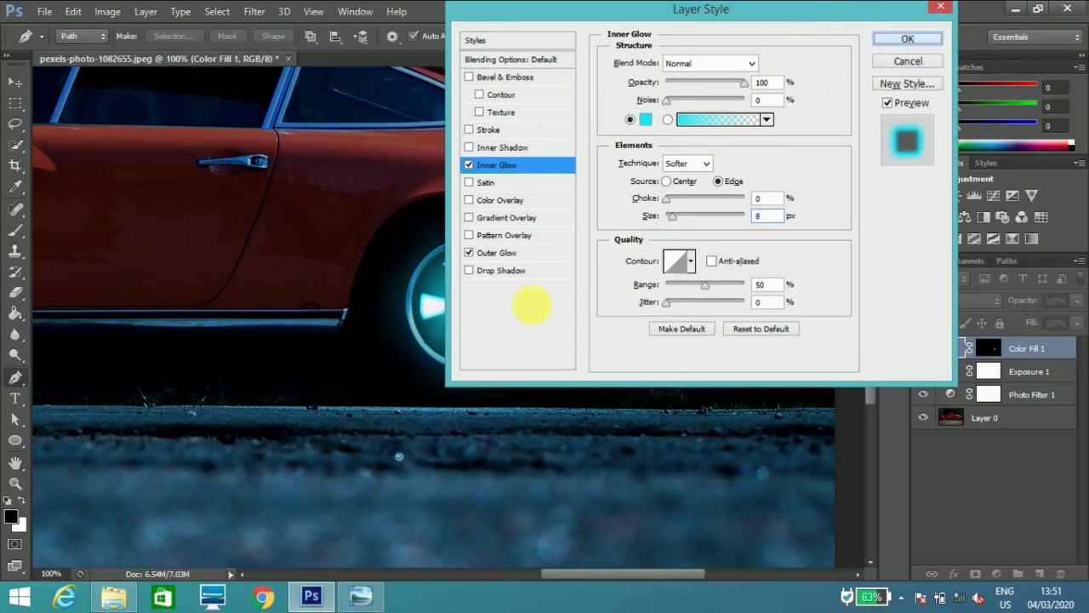
key("Return")
Trace a closed Pen path around the front wheel's five spokes with the Color Fill 1 layer mask active.
scroll(554, 349, "down", 3)
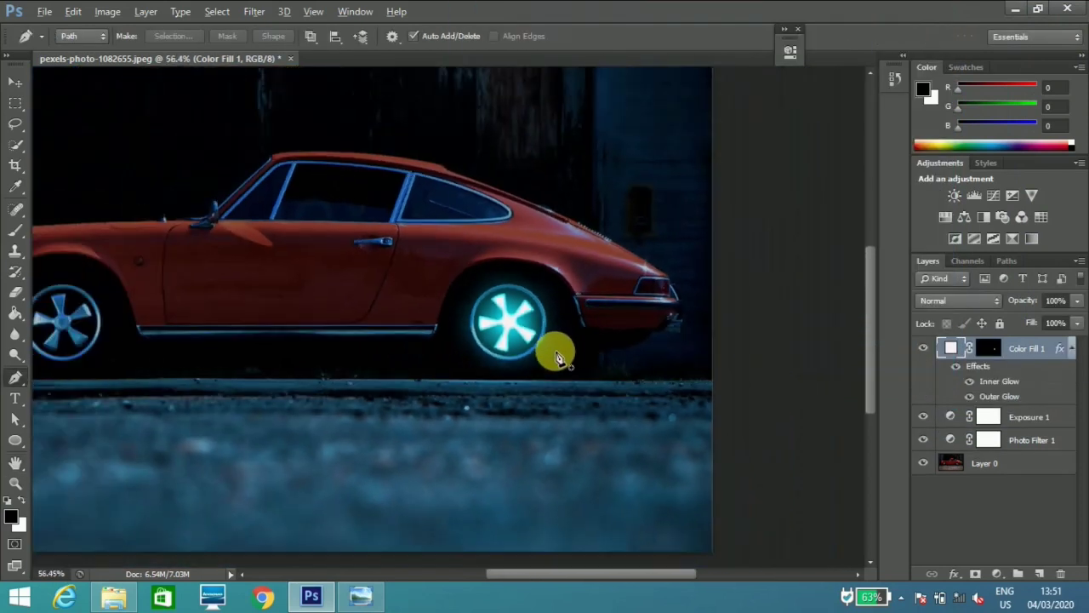
scroll(555, 355, "down", 1)
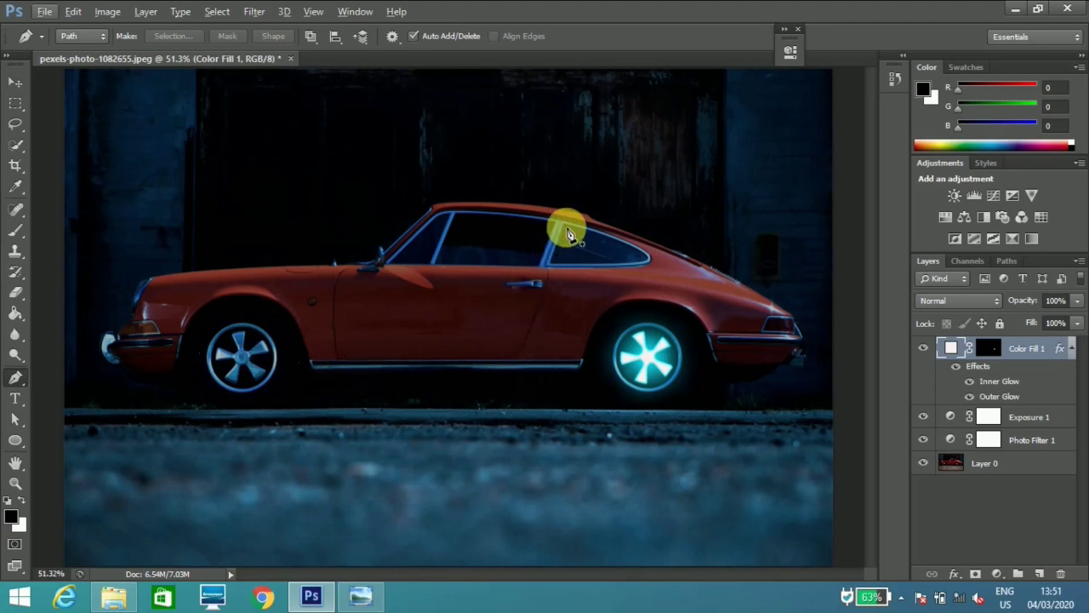
left_click(988, 348)
scroll(298, 396, "up", 10)
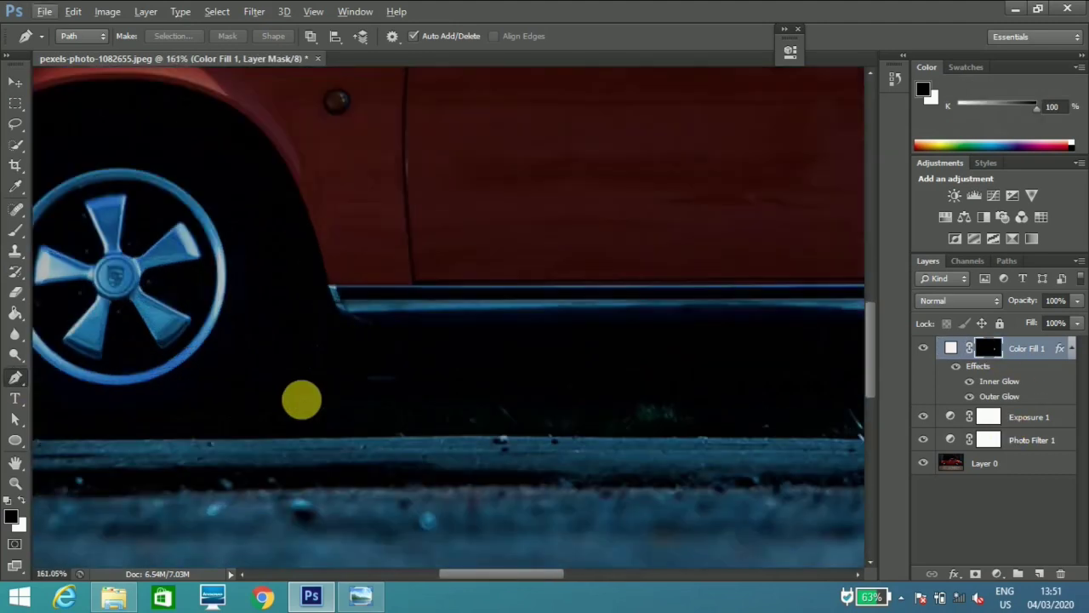
left_click(431, 285)
left_click(448, 290)
left_click(525, 229)
left_click(561, 290)
left_click(467, 311)
left_click(456, 349)
left_click(541, 397)
left_click(496, 451)
left_click(486, 449)
left_click(437, 367)
left_click(400, 374)
left_click(383, 467)
left_click(315, 439)
left_click(350, 397)
left_click(377, 367)
left_click(364, 325)
left_click(269, 339)
left_click(281, 268)
left_click(361, 302)
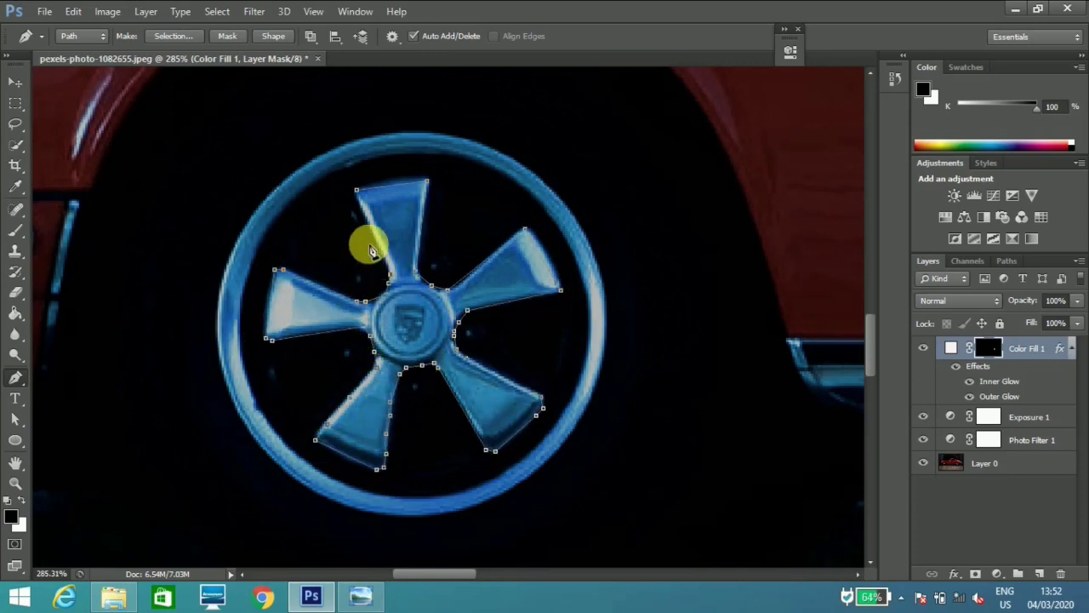
left_click(357, 190)
Convert the front wheel path to a selection, fill it with white on the Color Fill 1 mask, and deselect.
right_click(391, 201)
left_click(452, 275)
left_click(632, 162)
key("ctrl+BackSpace")
key("ctrl+d")
key("ctrl+0")
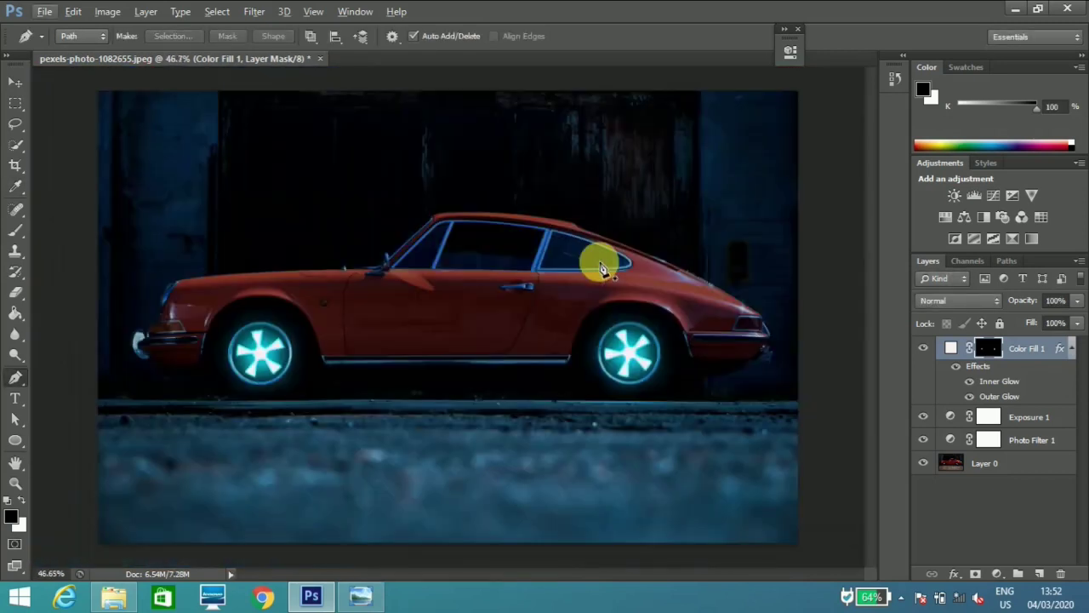
Trace a closed Pen path along the inner edge of the rear quarter window's frame.
scroll(596, 260, "up", 4)
scroll(609, 281, "up", 15)
left_click(618, 318)
key("ctrl+z")
scroll(479, 388, "up", 1)
left_click_drag(598, 574, 618, 575)
left_click(385, 164)
left_click(318, 343)
left_click(386, 346)
left_click(494, 347)
left_click(662, 341)
left_click(773, 324)
left_click(741, 291)
left_click(689, 261)
left_click(611, 232)
left_click(385, 164)
Trace a second closed Pen path along the outer edge of the rear quarter window's frame.
left_click(300, 352)
left_click(374, 148, "shift")
left_click(375, 148)
left_click(464, 168)
left_click(525, 188)
left_click(585, 209)
left_click(621, 222)
left_click(679, 244)
left_click(731, 270)
left_click(761, 286)
left_click(787, 325)
left_click(300, 352)
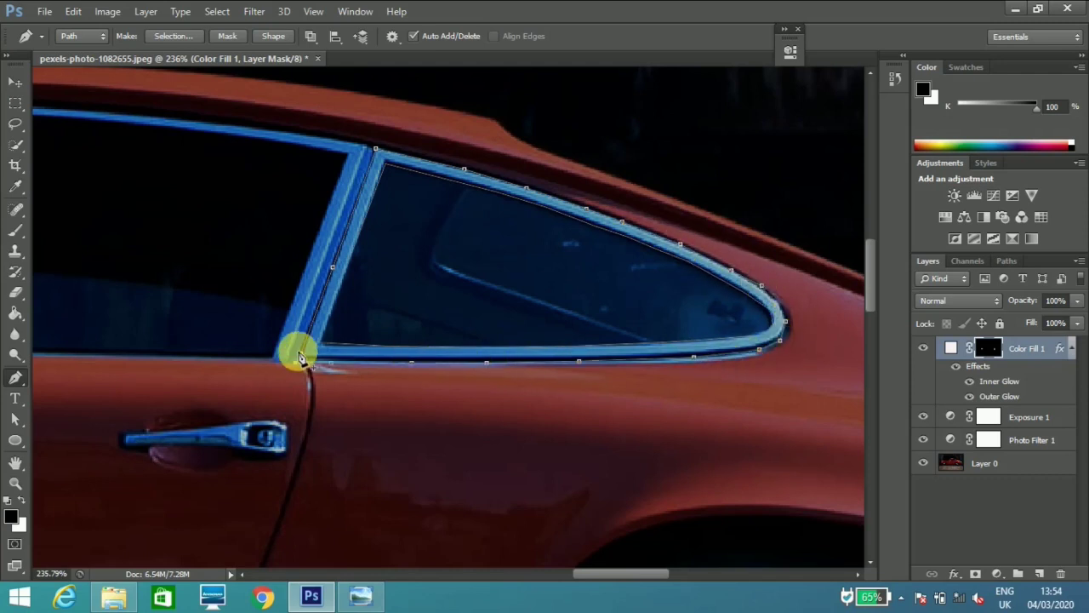
Turn the rear window frame paths into a selection, fill it white on the layer mask, and deselect.
right_click(299, 350)
left_click(349, 289)
left_click(612, 168)
key("ctrl+BackSpace")
key("ctrl+d")
scroll(596, 321, "down", 12)
scroll(584, 316, "up", 5)
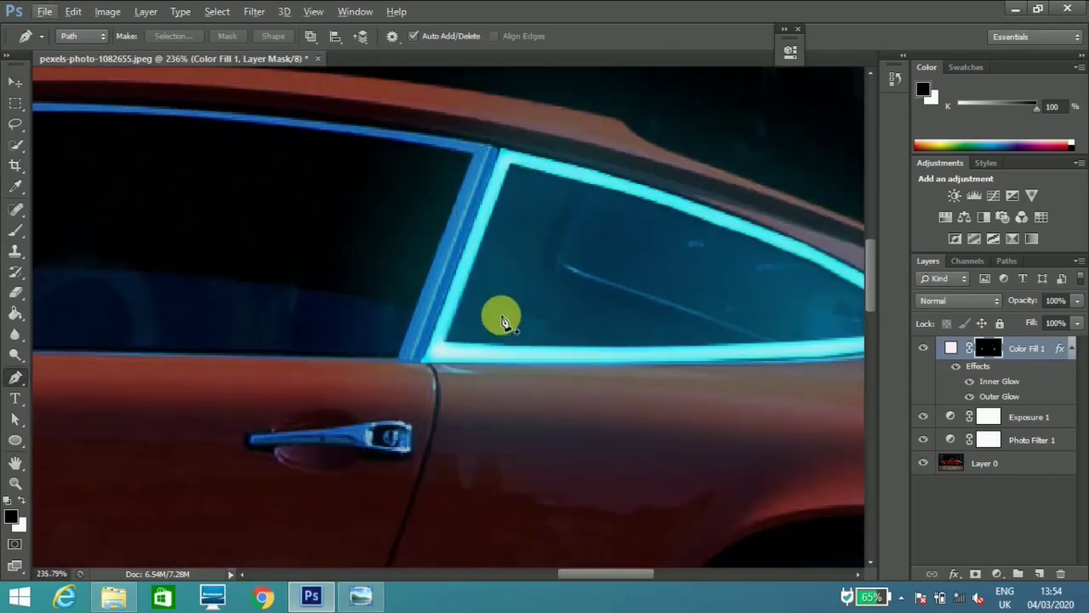
Trace the frame of the door window and the small front window, including the divider between them, with the Pen tool.
scroll(499, 340, "down", 2)
left_click(669, 270)
left_click(601, 255)
left_click(571, 252)
left_click(544, 250)
left_click(518, 247)
left_click(496, 245)
left_click(453, 243)
left_click(409, 239)
left_click(373, 238)
left_click(333, 238)
left_click(311, 240)
left_click(297, 240)
left_click(278, 249)
left_click(256, 265)
left_click(225, 299)
left_click(119, 400)
left_click(261, 405)
left_click(272, 405)
left_click(341, 248)
left_click(430, 247)
left_click(492, 253)
left_click(548, 259)
left_click(627, 270)
left_click(654, 275)
left_click(631, 429)
Convert the door window frame path to a selection, fill it white on the mask, and deselect.
right_click(628, 421)
left_click(667, 106)
left_click(620, 177)
key("ctrl+BackSpace")
key("ctrl+d")
scroll(585, 277, "down", 13)
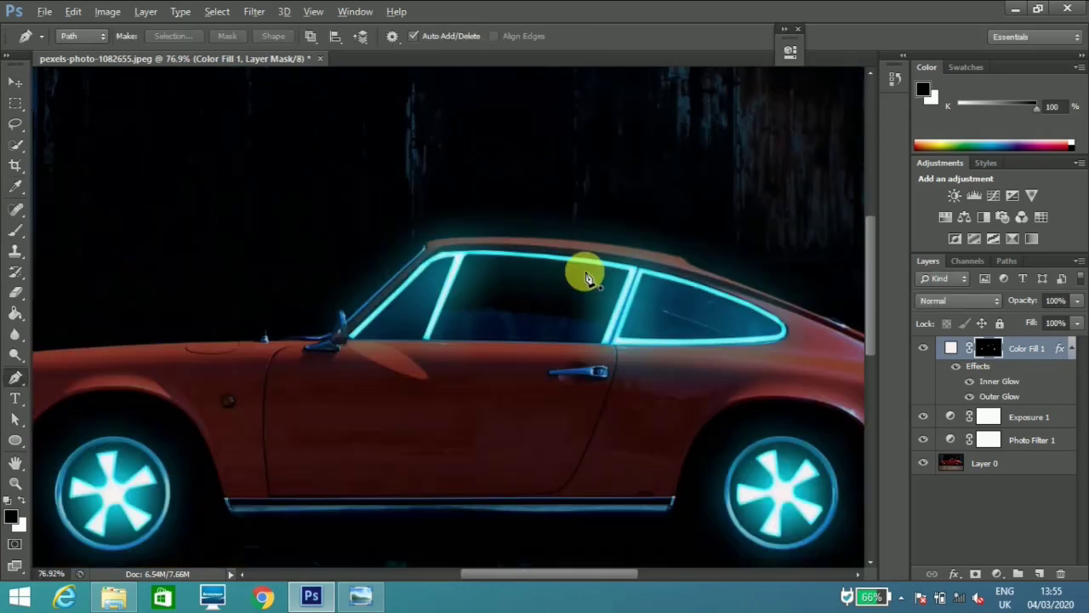
Trace a closed four-corner Pen path around the sill strip below the door, between the two wheels.
scroll(438, 337, "up", 10)
left_click(126, 380)
left_click(796, 377)
left_click(781, 405)
left_click(149, 408)
Convert the sill path to a selection, fill it white on the Color Fill 1 mask, and deselect.
right_click(210, 391)
left_click(251, 78)
left_click(622, 176)
key("ctrl+BackSpace")
scroll(626, 168, "down", 8)
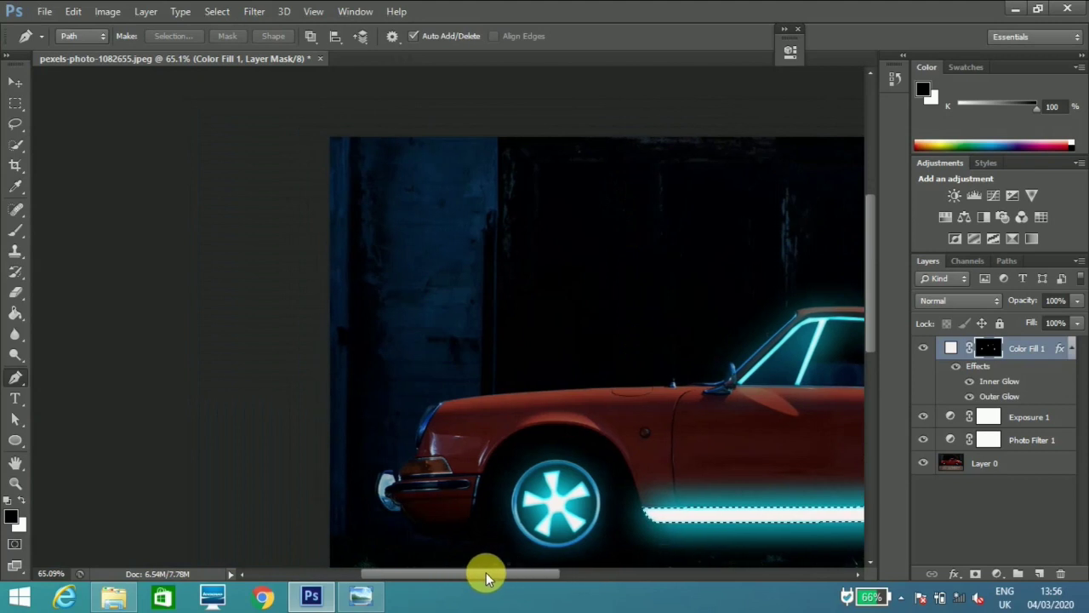
left_click_drag(486, 574, 545, 575)
scroll(616, 393, "up", 6)
key("ctrl+z")
key("ctrl+BackSpace")
key("ctrl+d")
scroll(417, 394, "down", 5)
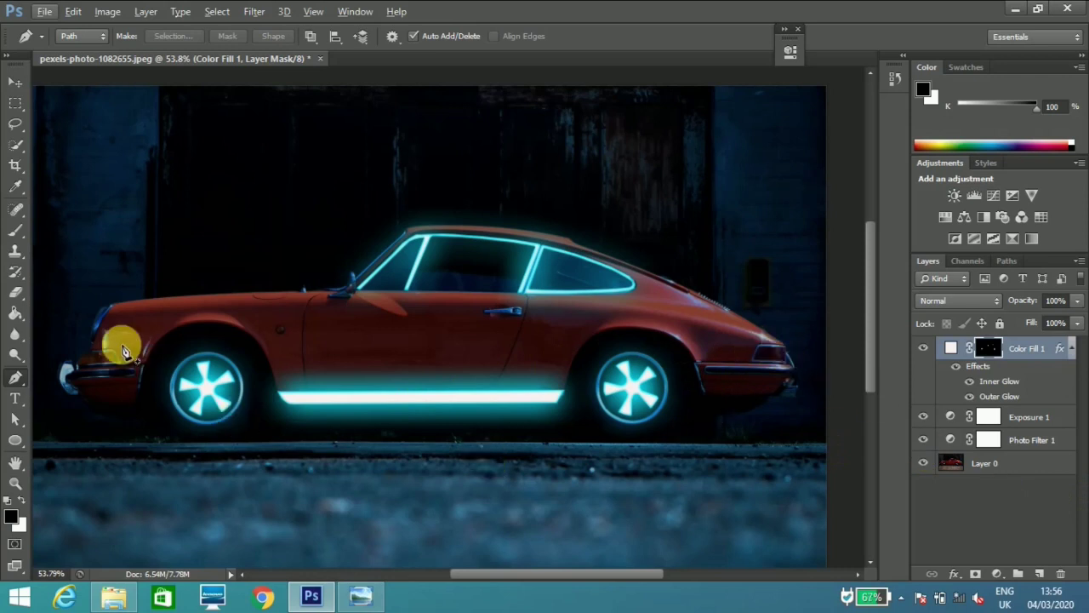
Add a Solid Color fill layer in near-white #f7f3f3 above Color Fill 1 and invert its mask to black.
left_click(996, 574)
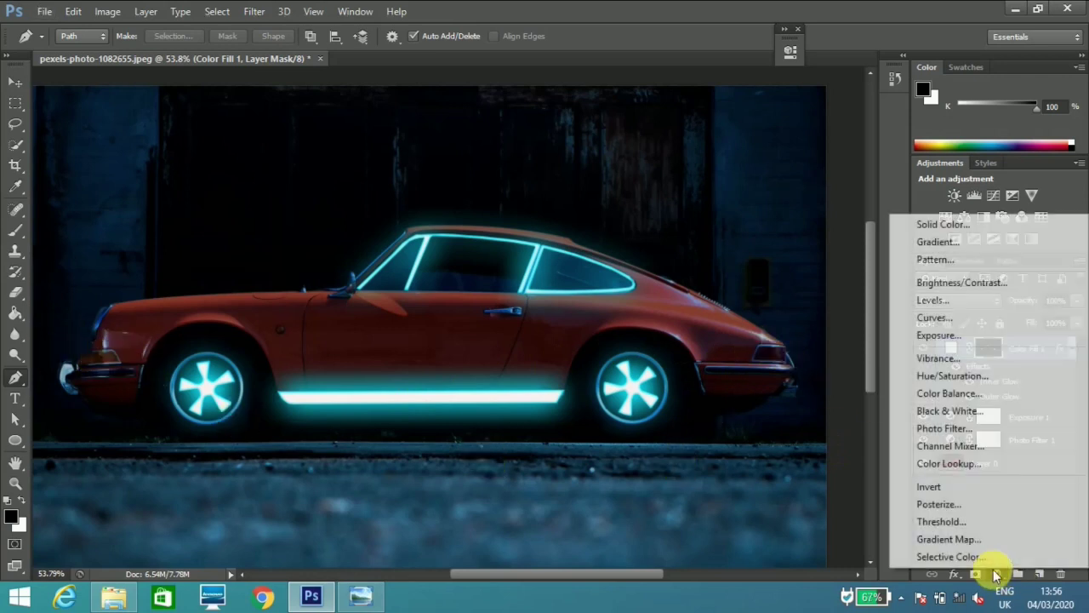
left_click(953, 225)
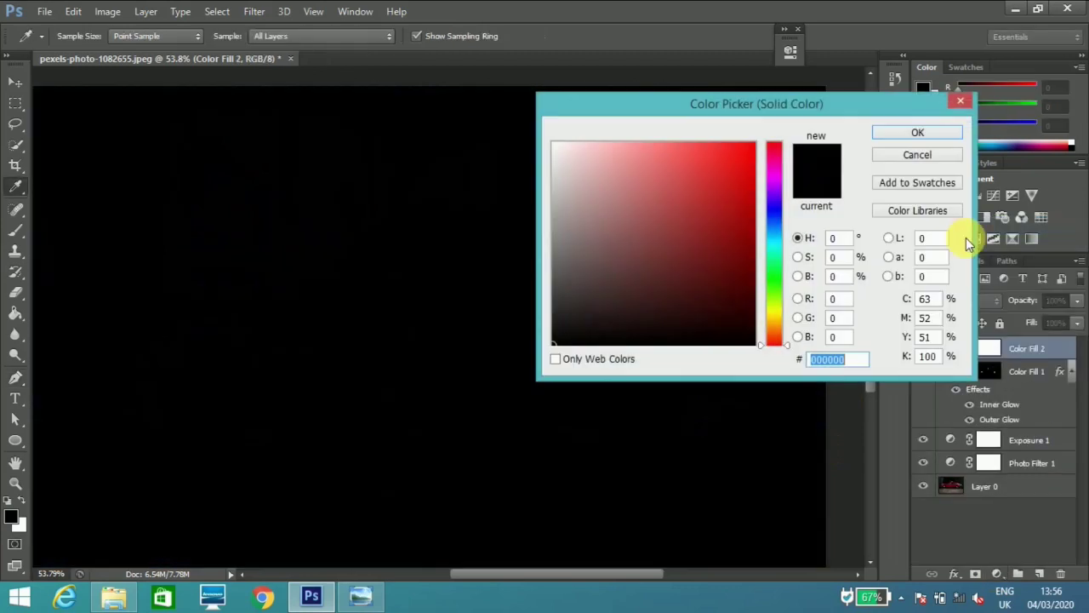
left_click(559, 152)
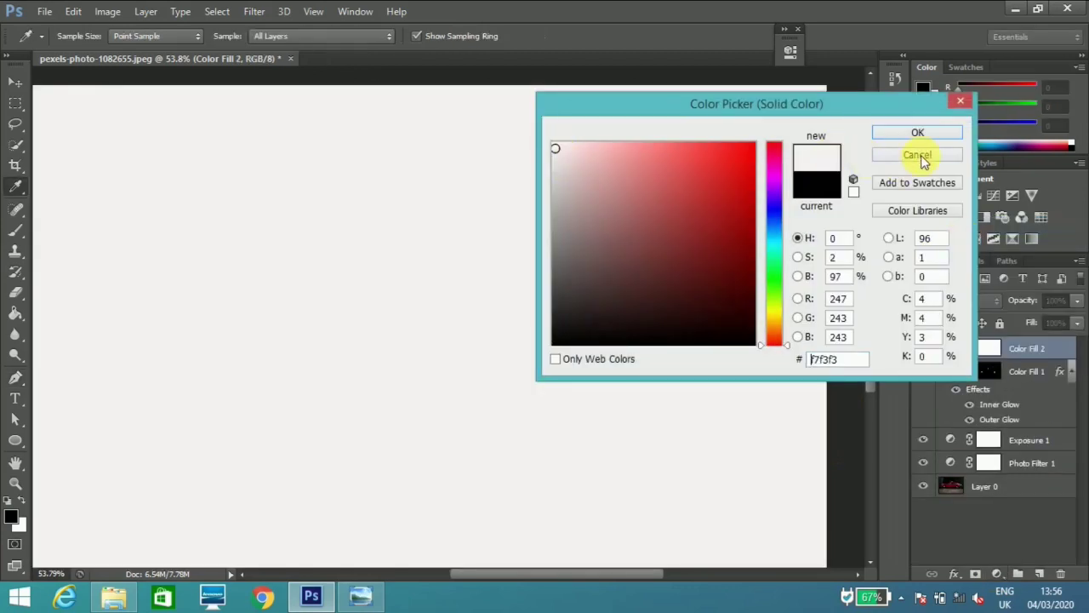
left_click(911, 134)
left_click(953, 347)
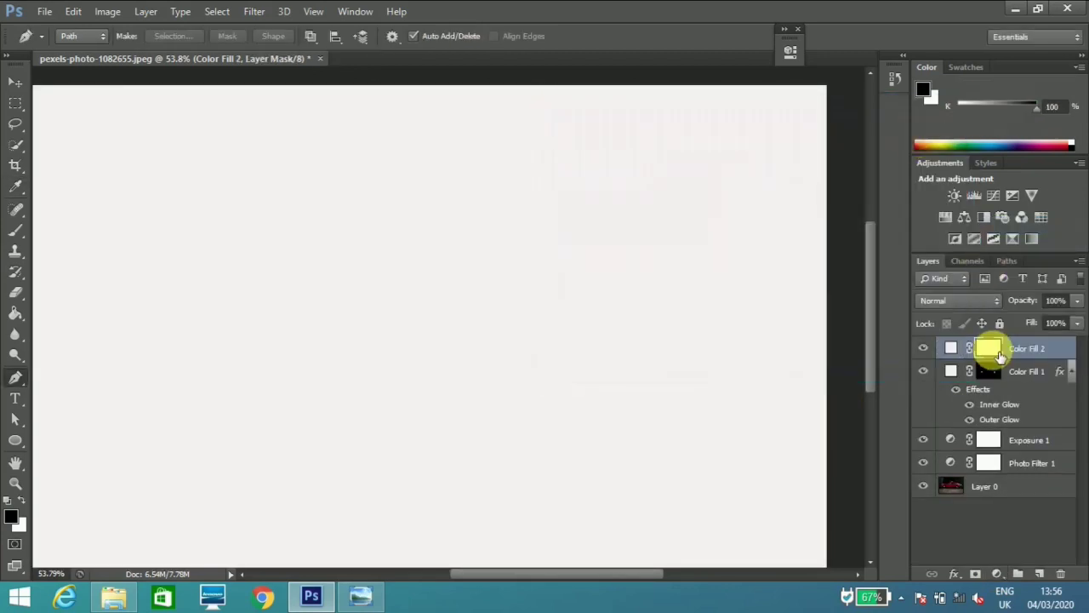
key("ctrl+i")
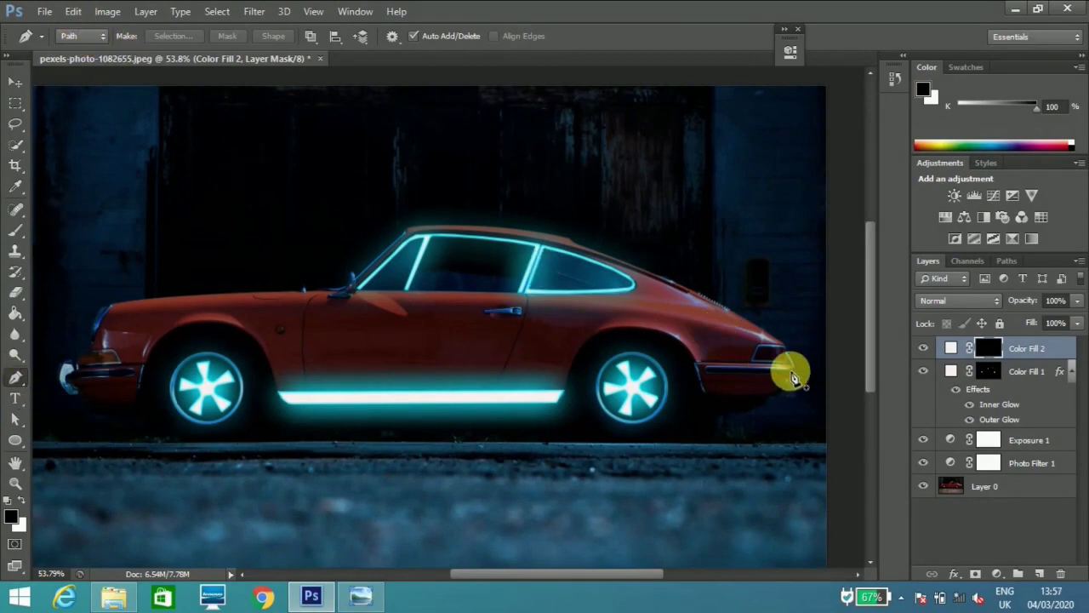
Trace a closed Pen path around the taillight at the rear of the car.
scroll(671, 348, "up", 3)
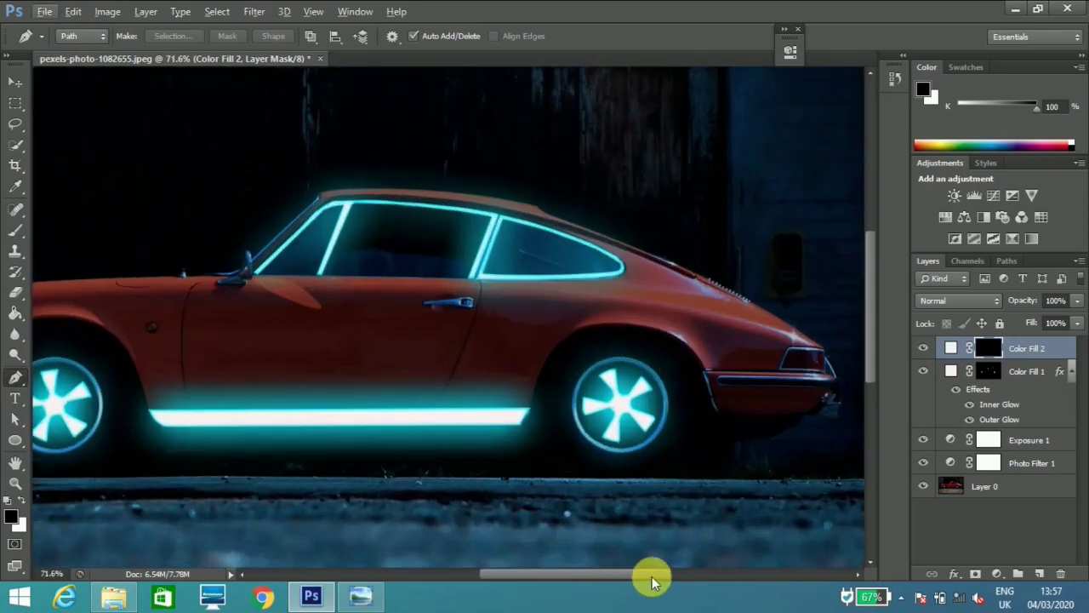
mouse_move(627, 573)
left_mouse_down()
mouse_move(656, 573)
mouse_move(637, 573)
left_mouse_up()
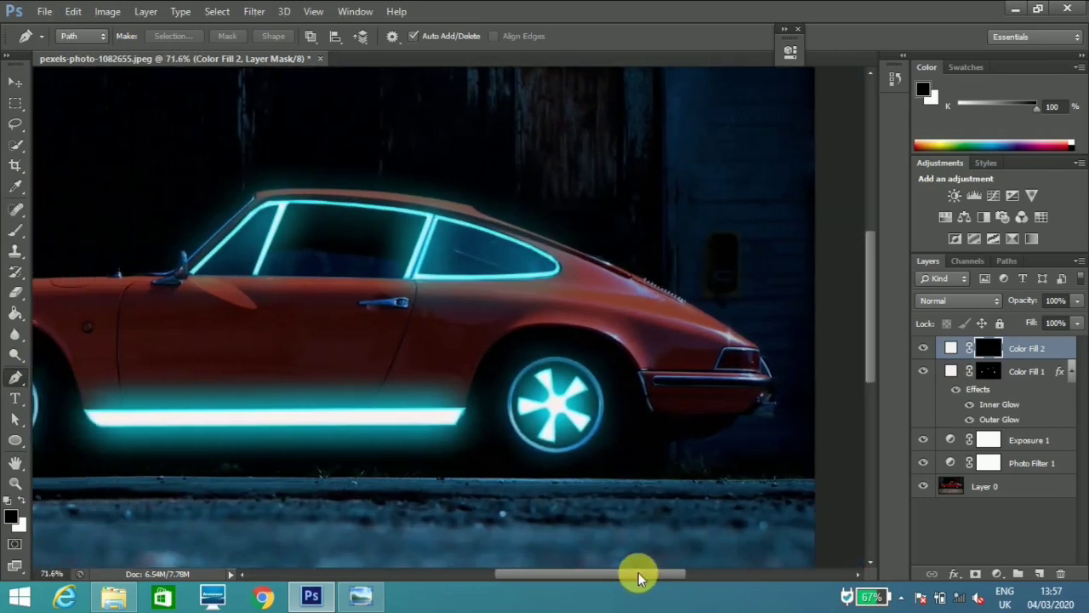
scroll(656, 486, "up", 2)
scroll(685, 451, "up", 2)
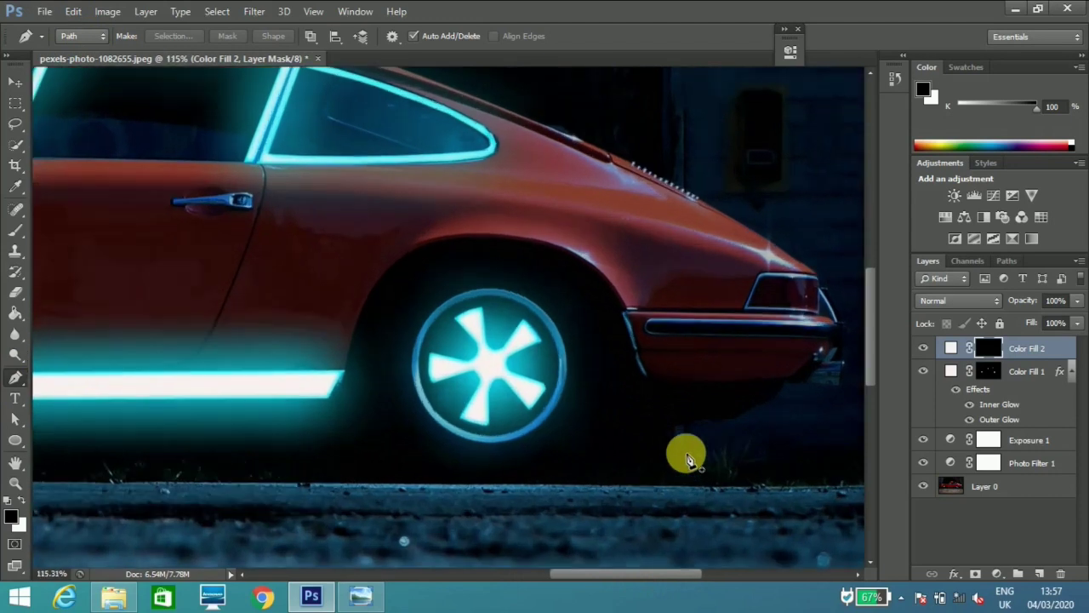
left_click_drag(728, 400, 689, 410)
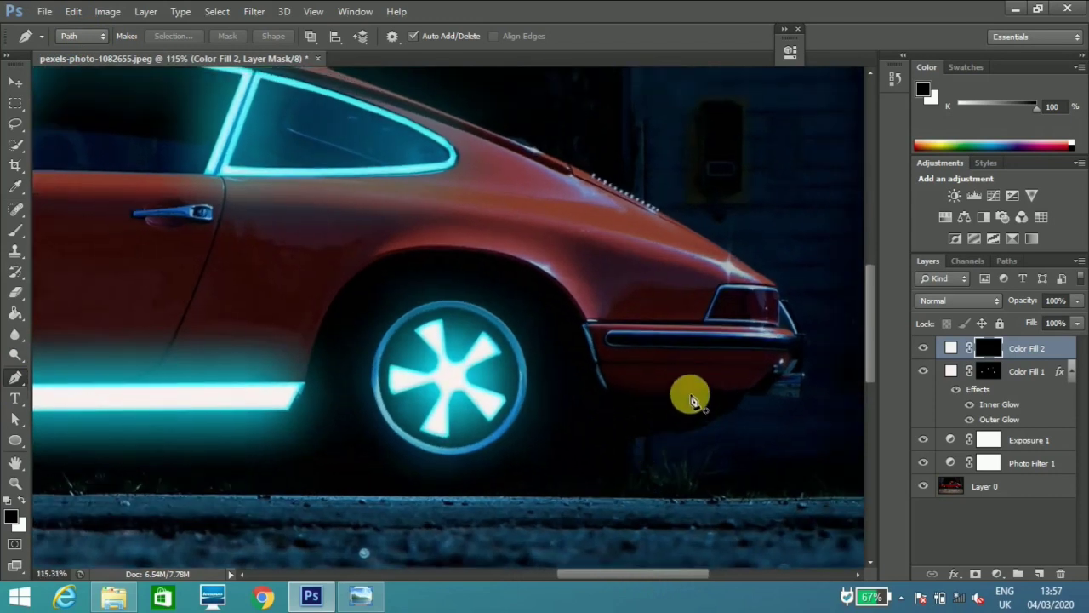
left_click(779, 293)
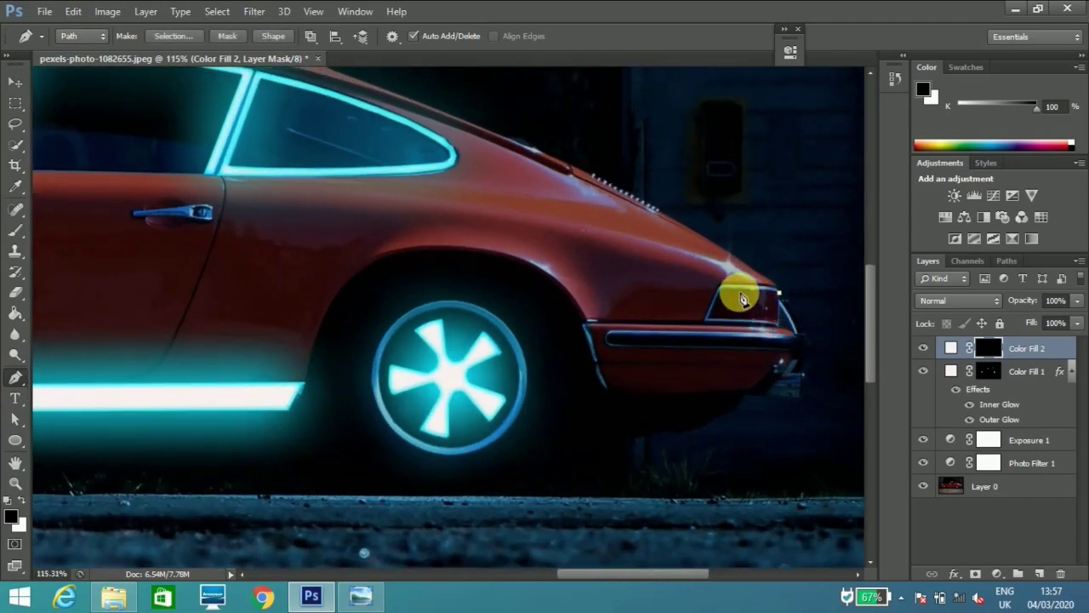
left_click(751, 291)
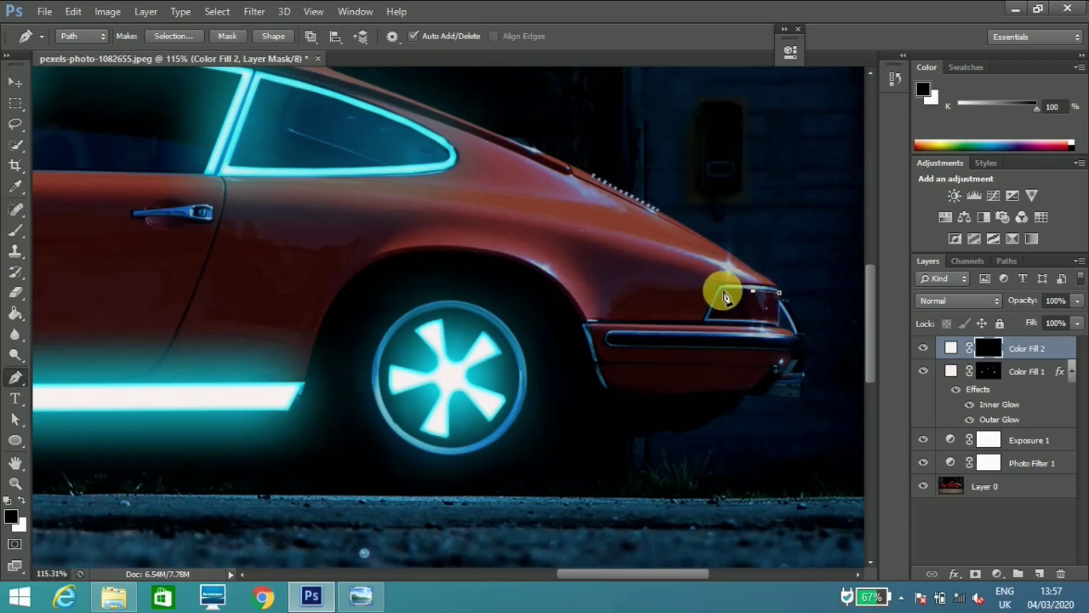
left_click(722, 290)
left_click(712, 320)
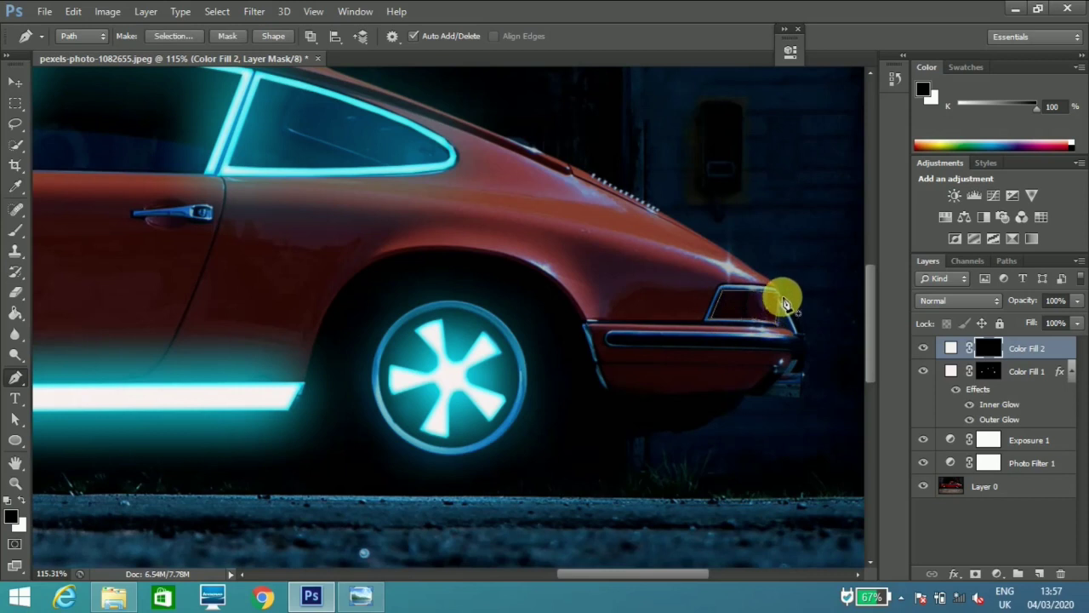
Convert the taillight path to a selection and fill it with white on the Color Fill 2 mask.
right_click(759, 308)
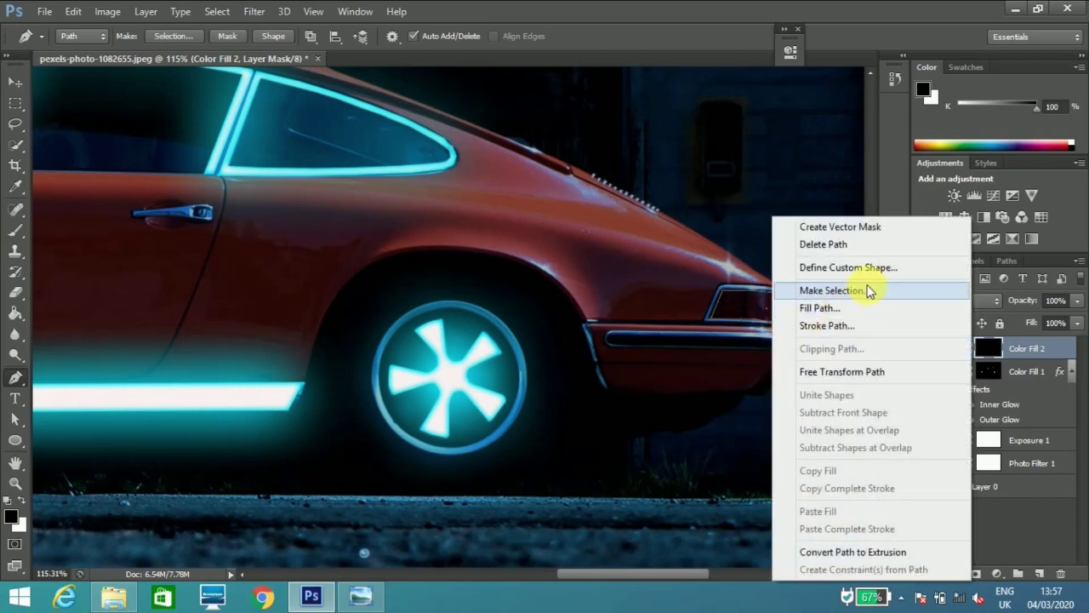
left_click(800, 288)
left_click(627, 170)
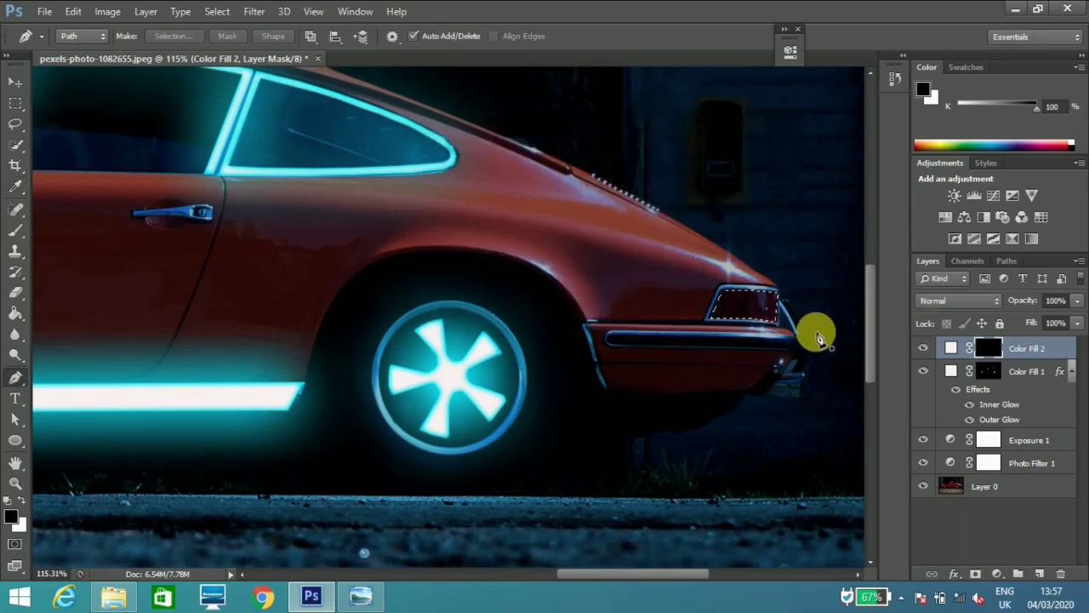
key("Delete")
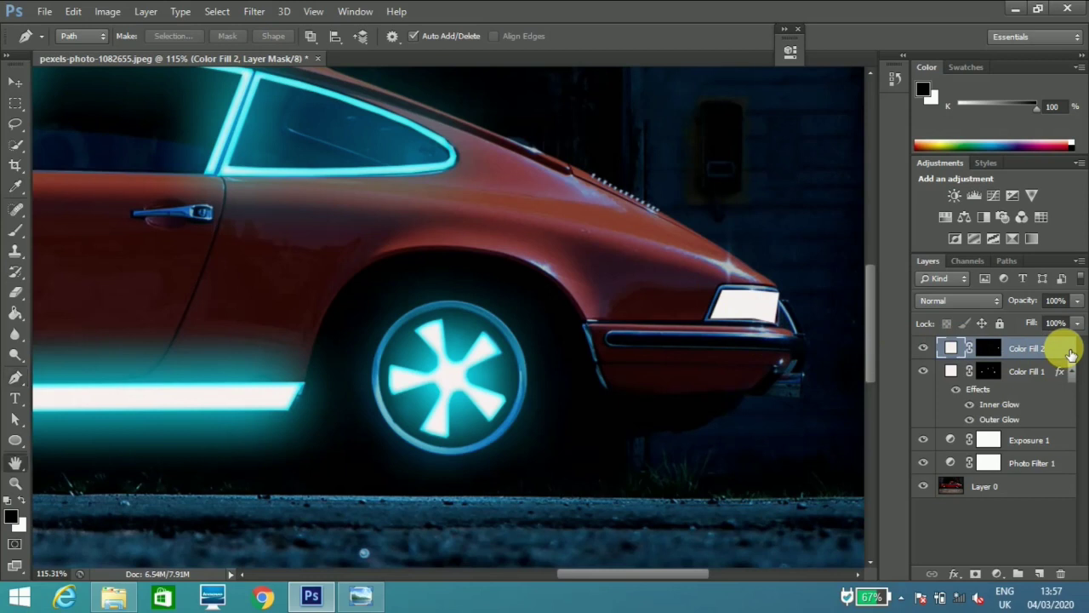
Add an Outer Glow effect to the Color Fill 2 layer with Normal blend mode and 100% opacity.
double_click(1071, 354)
left_click(498, 253)
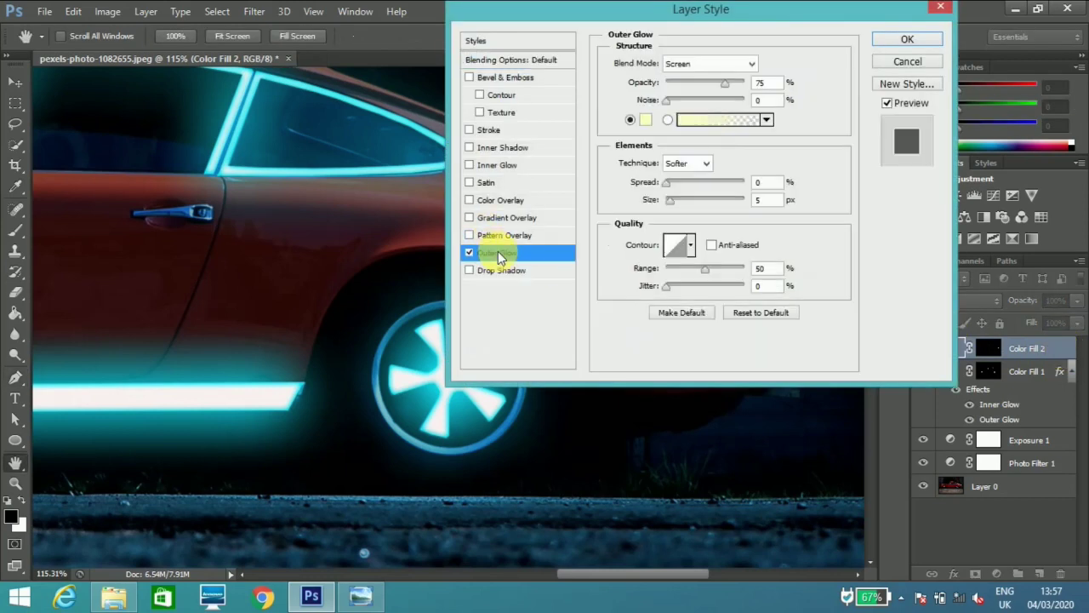
left_click_drag(788, 17, 447, 102)
left_click(397, 150)
left_click(391, 166)
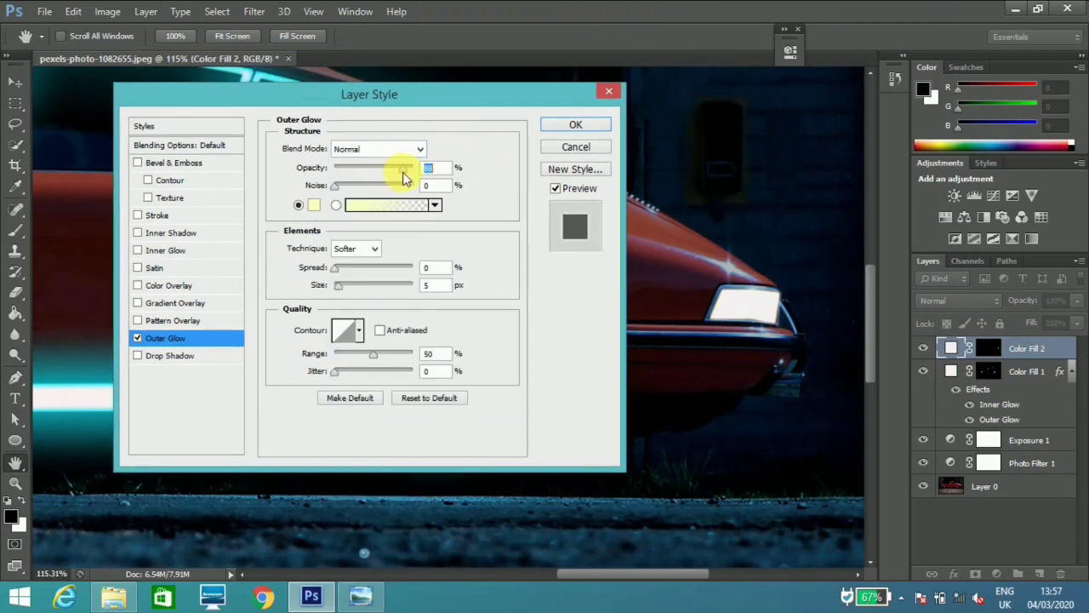
left_click_drag(411, 173, 418, 170)
Set the taillight's outer glow color to bright red #f2081e.
left_click(313, 205)
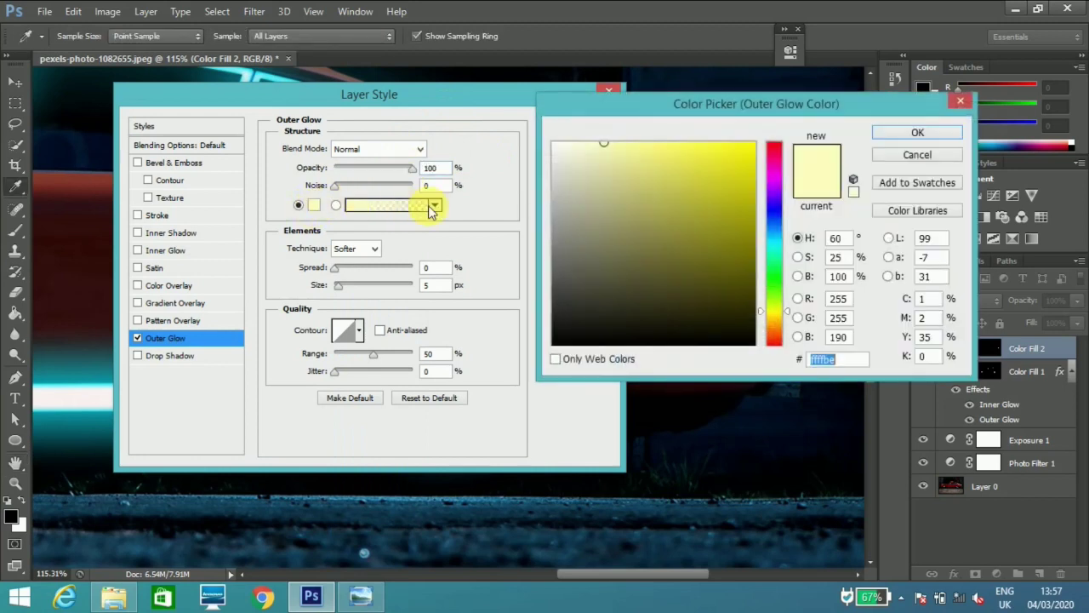
left_click_drag(790, 102, 467, 120)
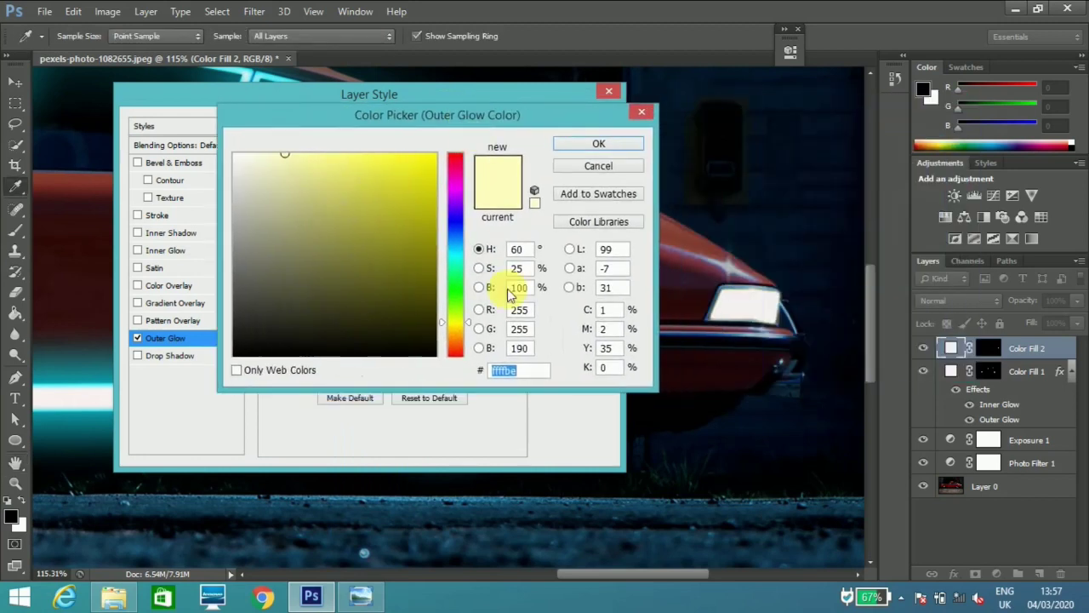
left_click_drag(471, 328, 459, 160)
left_click(432, 166)
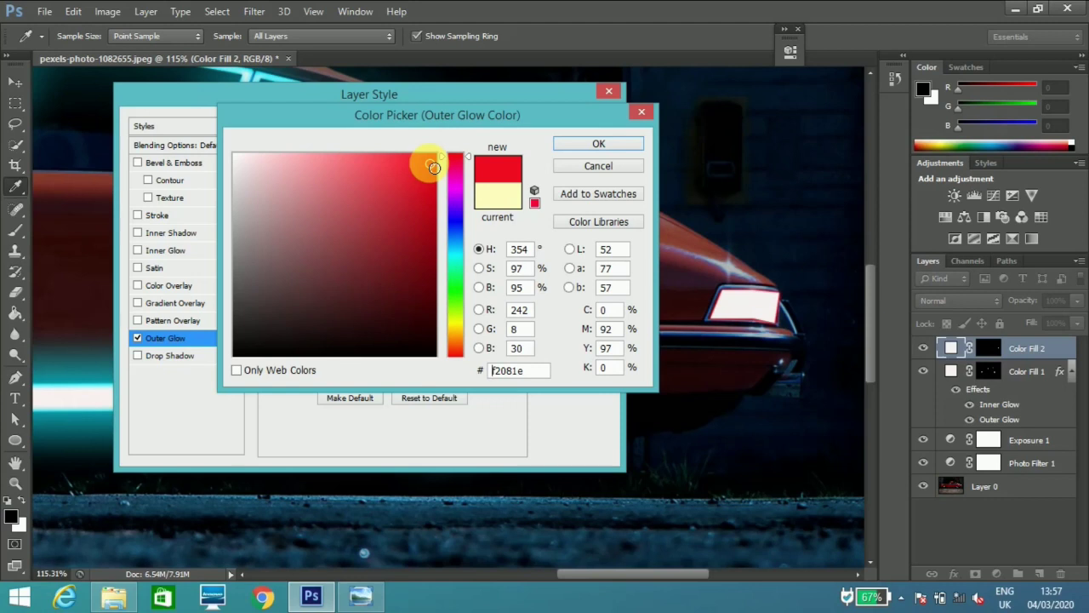
left_click(597, 145)
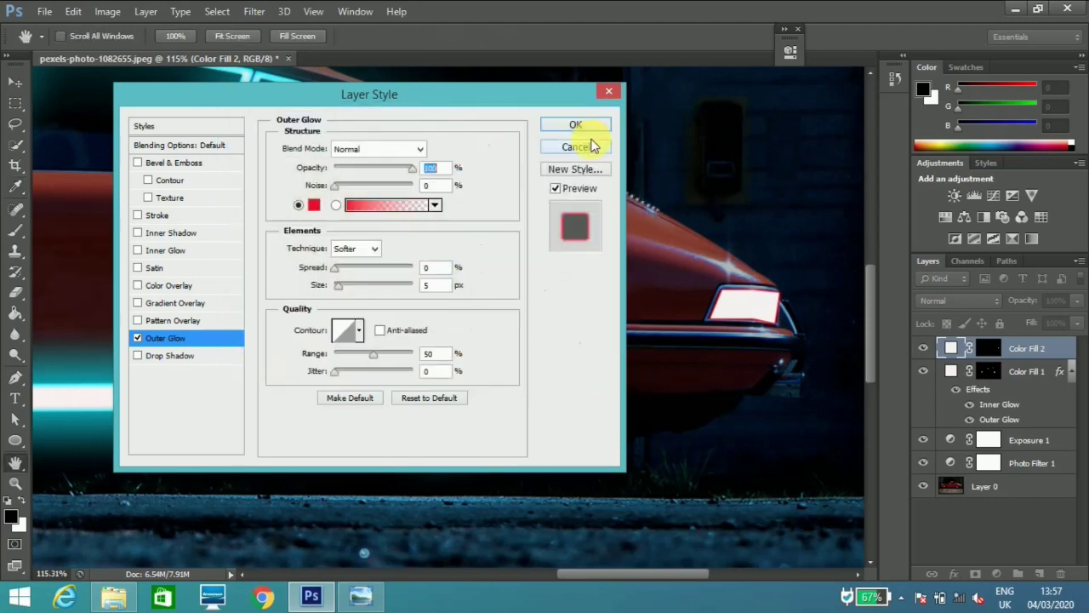
Adjust the taillight's outer glow to a size of about 50 px with 0% spread.
left_click_drag(338, 289, 354, 289)
mouse_move(357, 290)
left_mouse_down()
mouse_move(339, 275)
mouse_move(372, 272)
mouse_move(337, 283)
left_mouse_up()
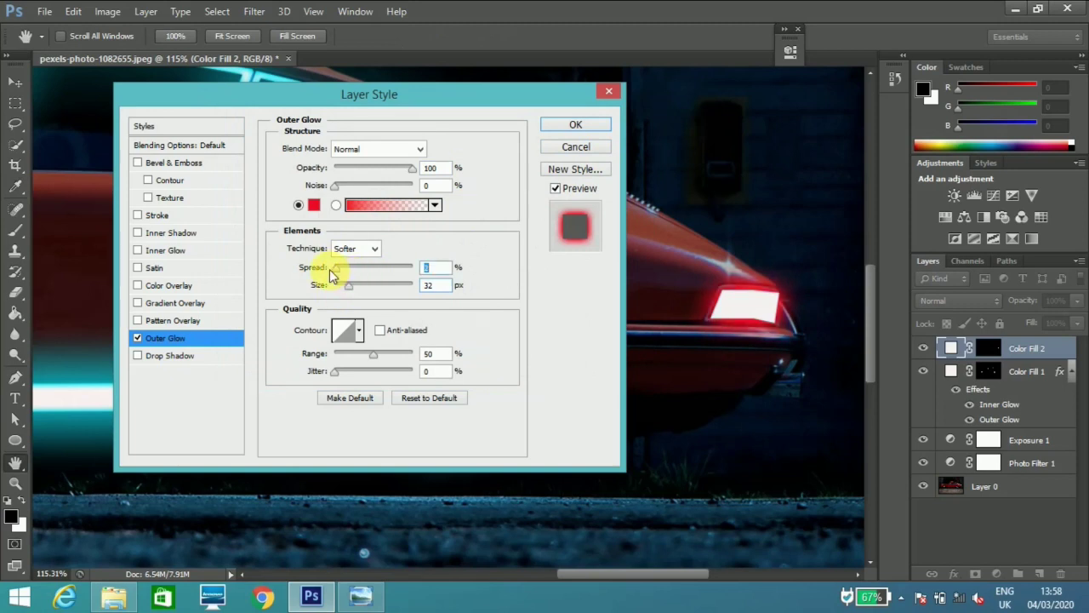
mouse_move(351, 292)
left_mouse_down()
mouse_move(368, 293)
mouse_move(347, 295)
left_mouse_up()
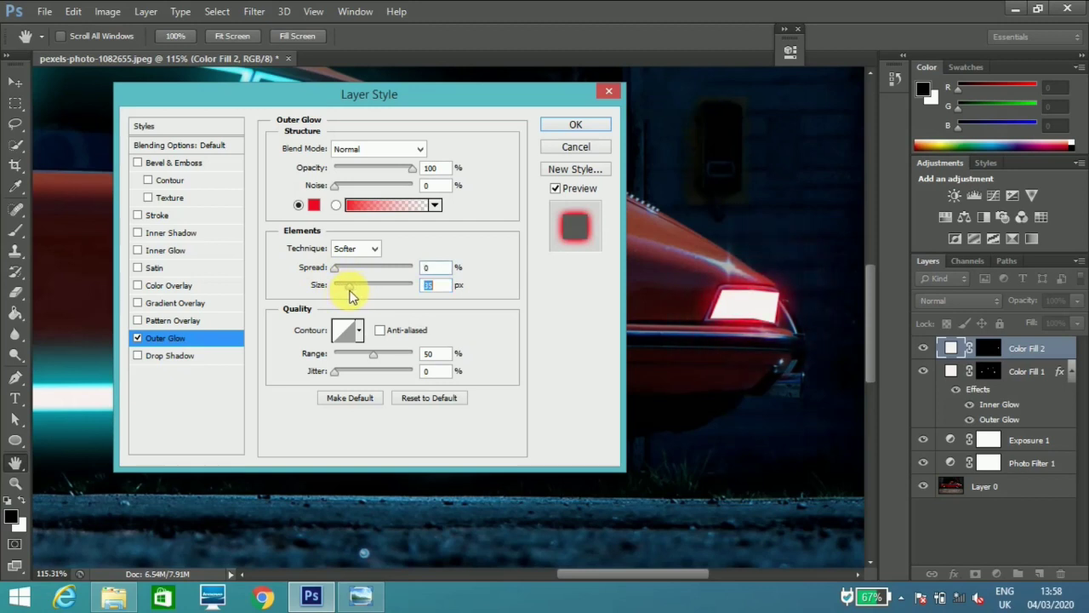
mouse_move(354, 290)
left_mouse_down()
mouse_move(342, 292)
mouse_move(354, 294)
left_mouse_up()
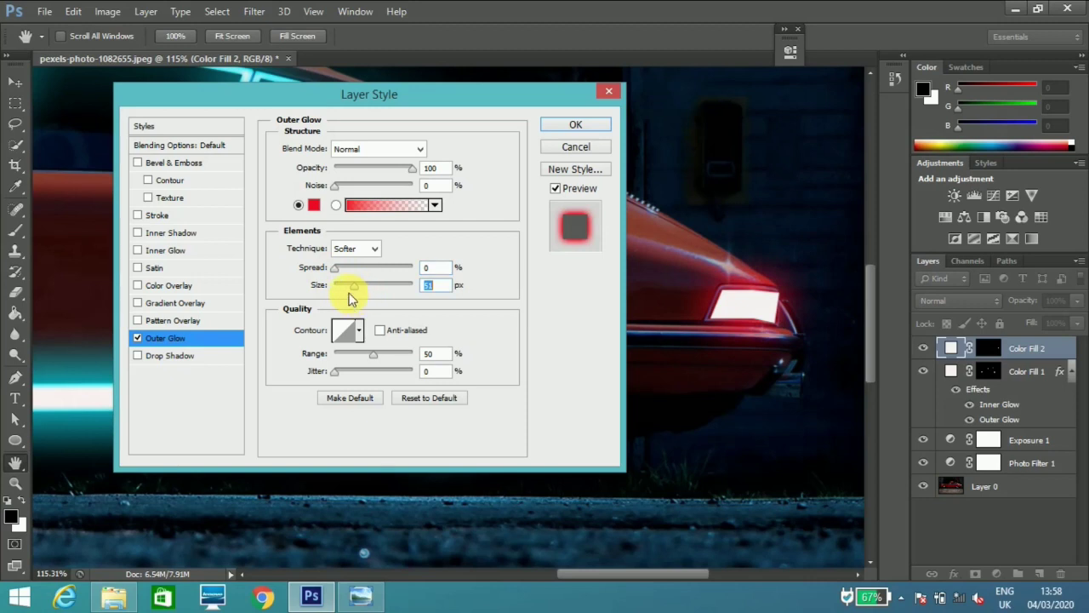
Add an Inner Glow effect to the Color Fill 2 layer with Normal blend mode and 100% opacity.
left_click(166, 251)
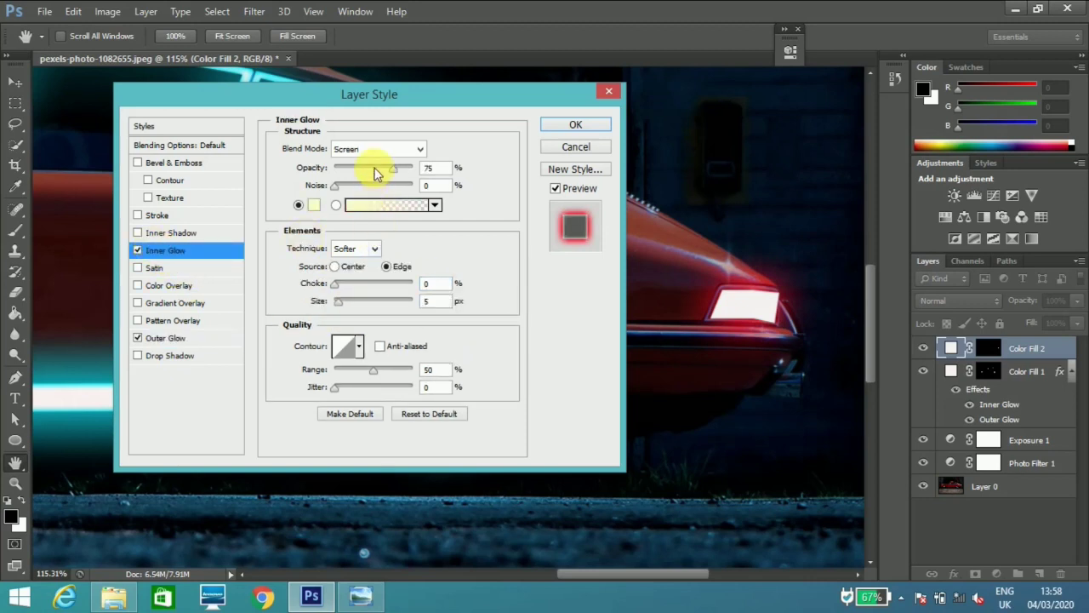
left_click(396, 150)
left_click(391, 150)
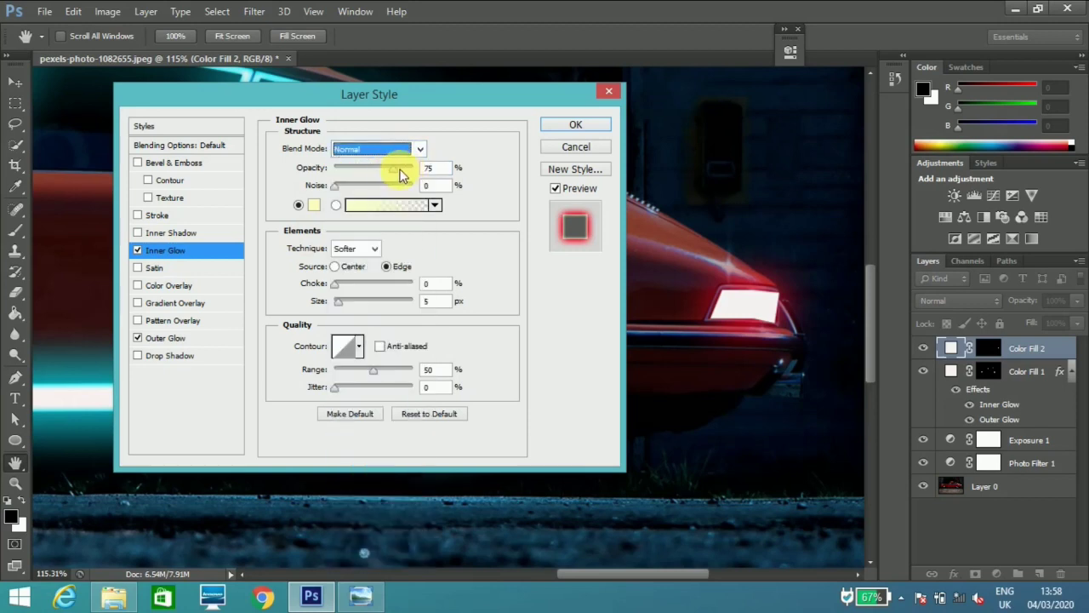
left_click(430, 168)
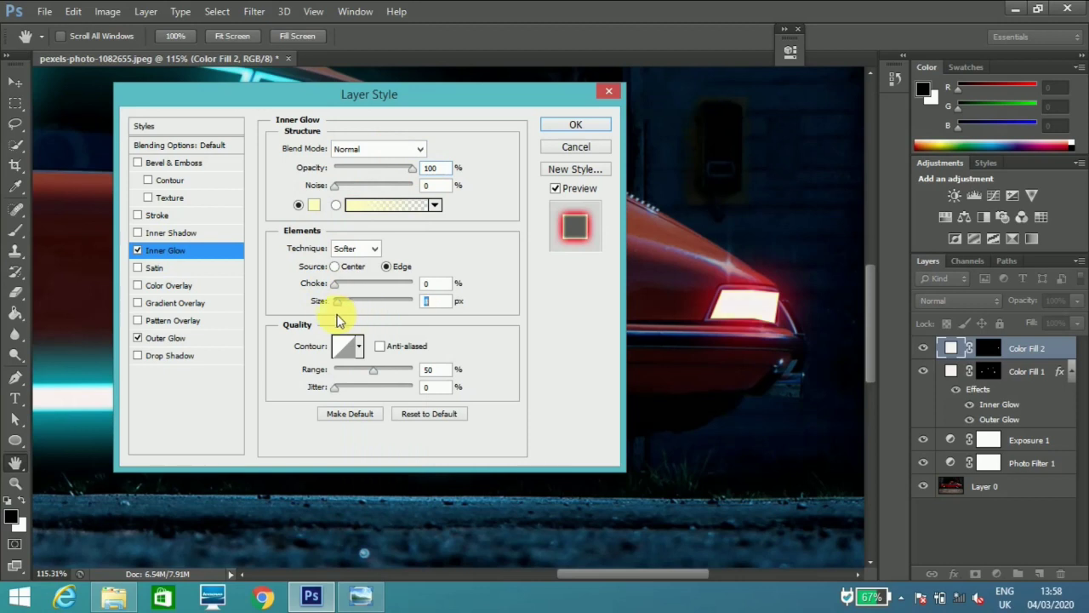
Set the taillight's inner glow color to bright red #fa0712 and its size to about 9 px, and apply the layer style.
left_click(314, 206)
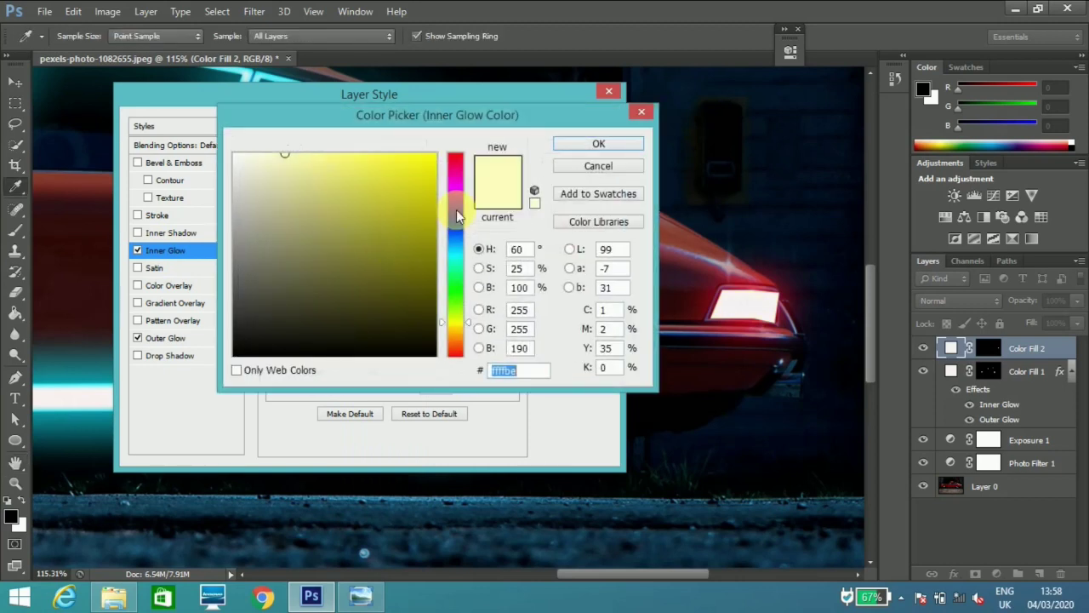
left_click(470, 315)
mouse_move(474, 319)
left_mouse_down()
mouse_move(450, 235)
mouse_move(454, 163)
mouse_move(424, 163)
mouse_move(431, 158)
left_mouse_up()
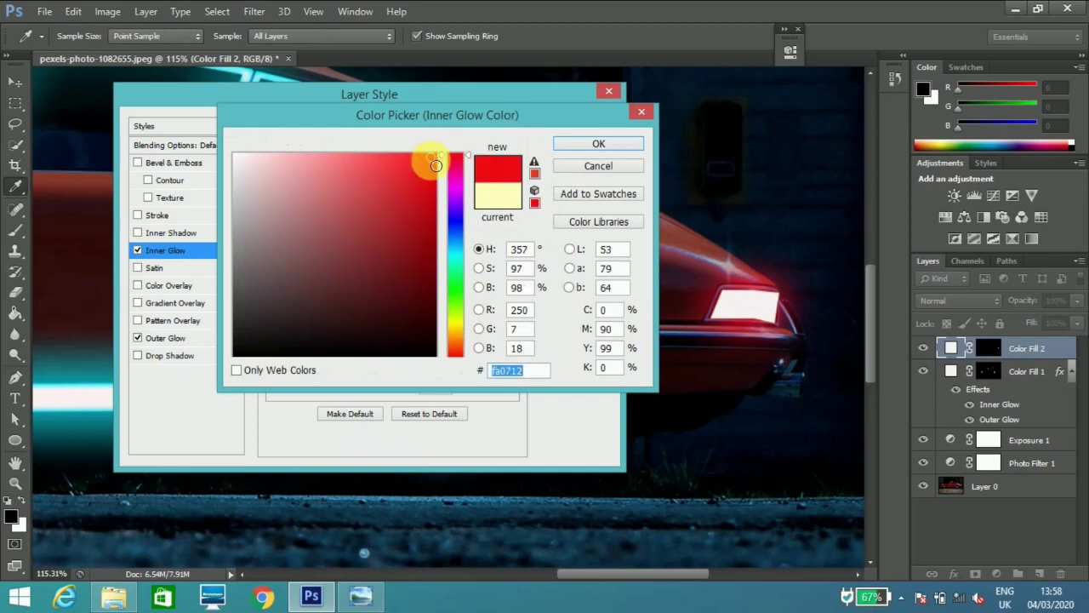
left_click(585, 145)
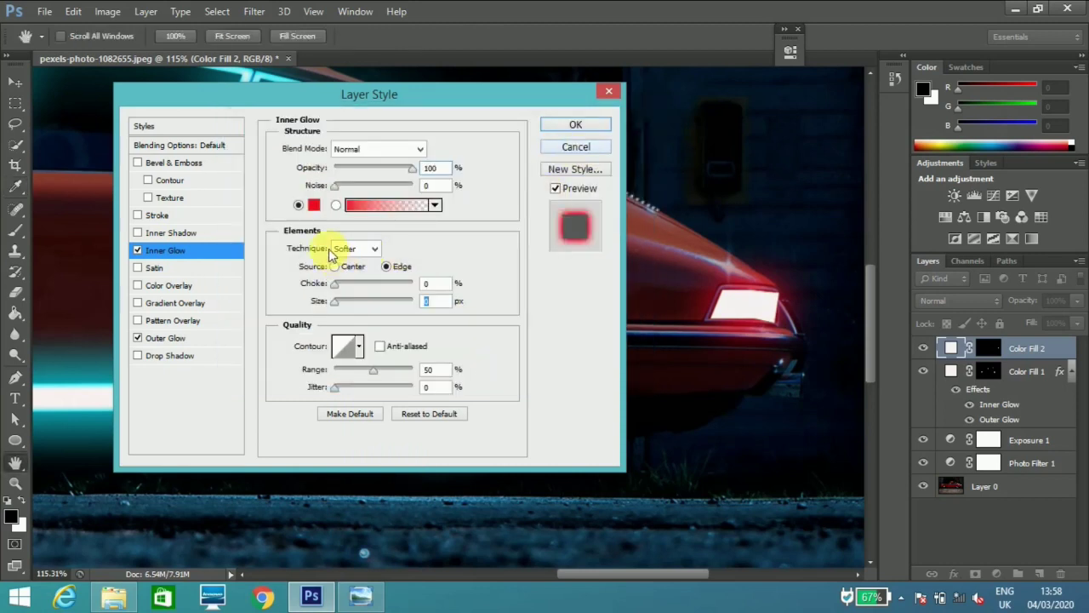
left_click_drag(333, 303, 342, 305)
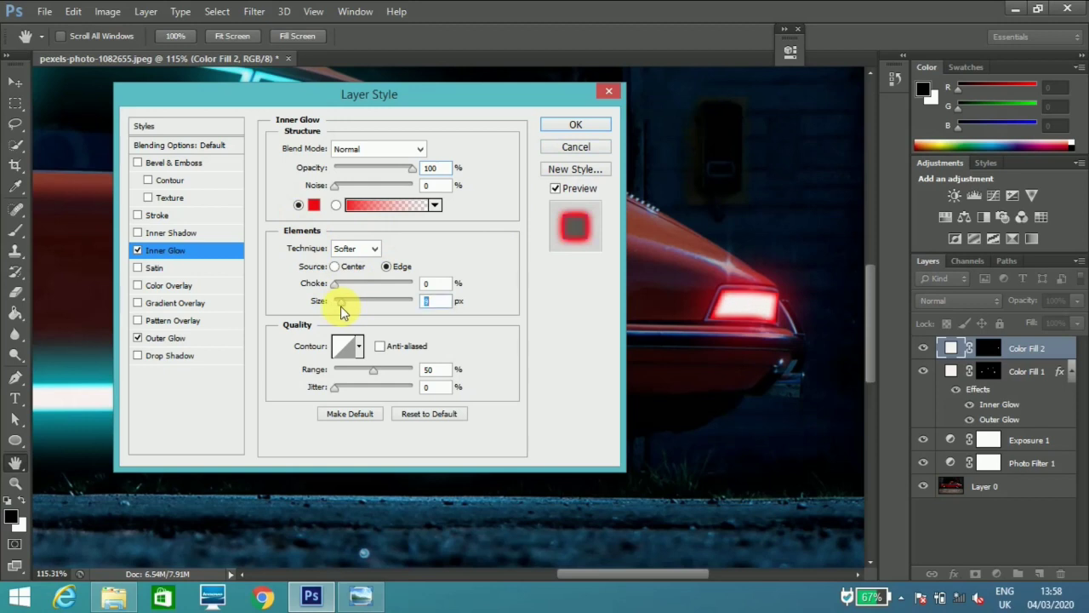
left_click(556, 125)
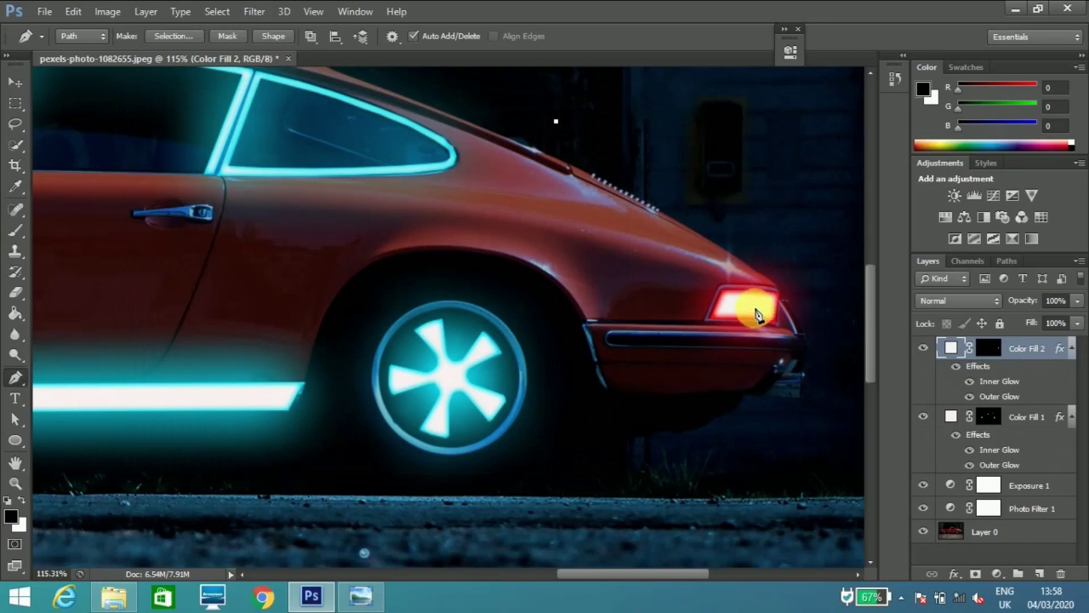
Toggle the visibility of the Color Fill 2 layer repeatedly to compare the car with and without the taillight glow.
scroll(757, 315, "down", 5)
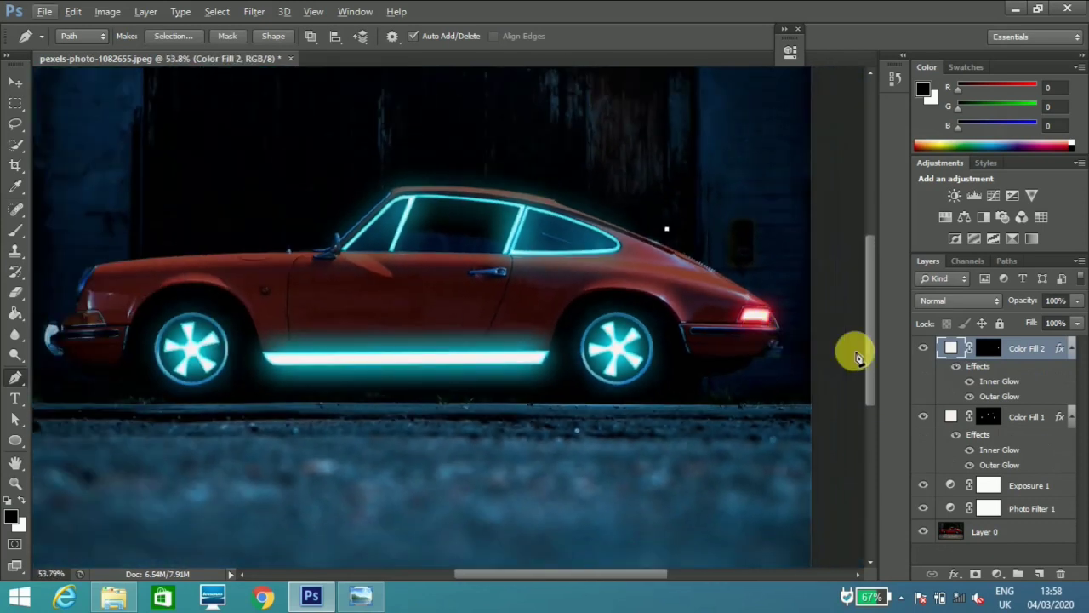
left_click(924, 349)
left_click(931, 353)
left_click(931, 353)
left_click(932, 353)
left_click(933, 354)
left_click(933, 354)
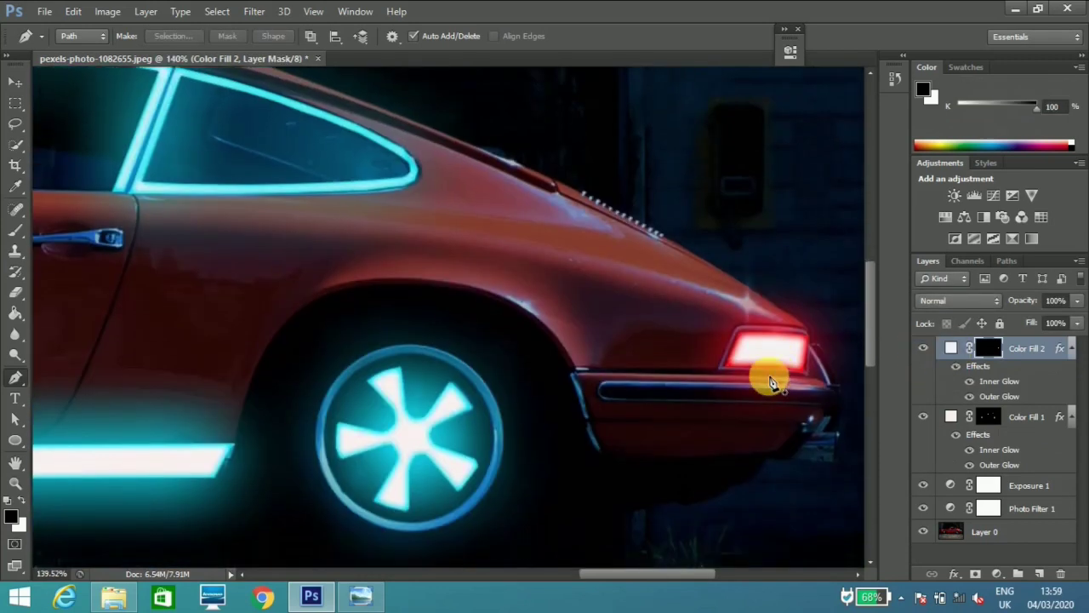
left_click(931, 354)
left_click(931, 354)
left_click(931, 354)
left_click(931, 354)
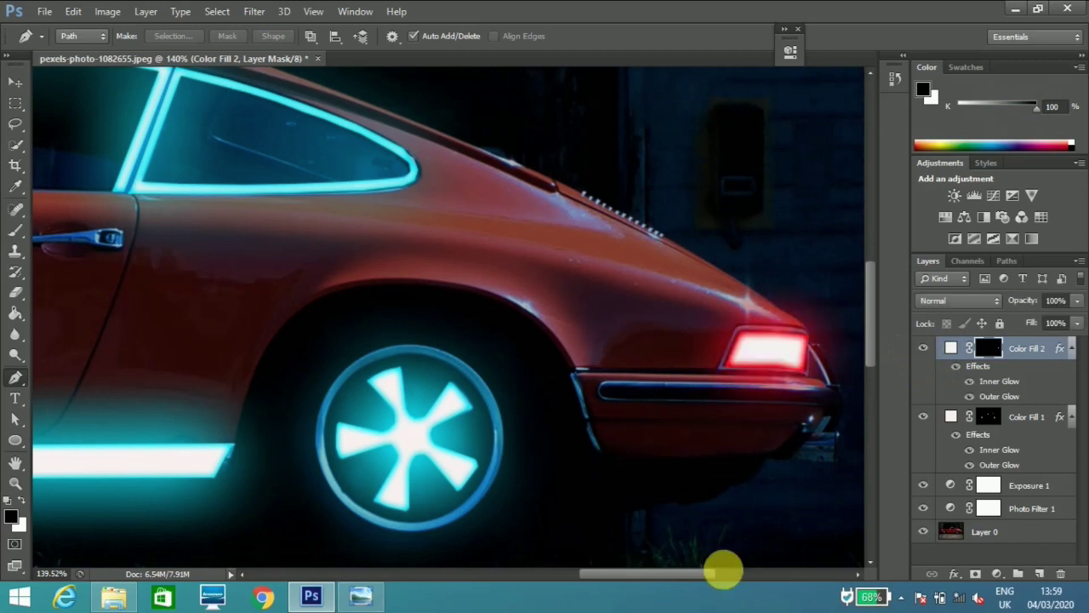
Trace the outline of the orange indicator lamp above the front bumper with the Pen tool on the Color Fill 2 mask.
left_click_drag(707, 574, 475, 576)
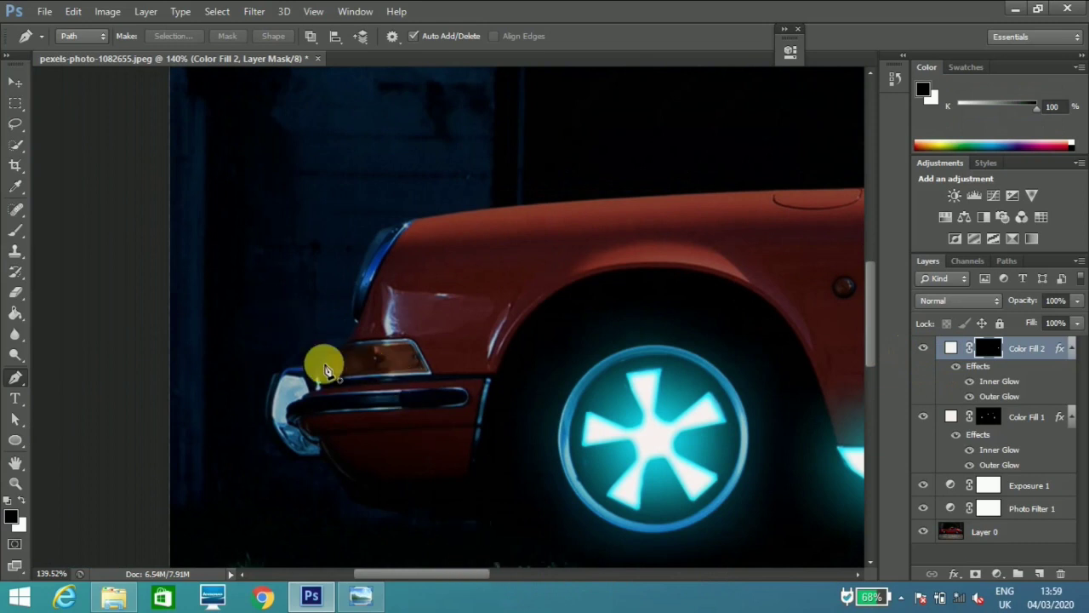
left_click(344, 347)
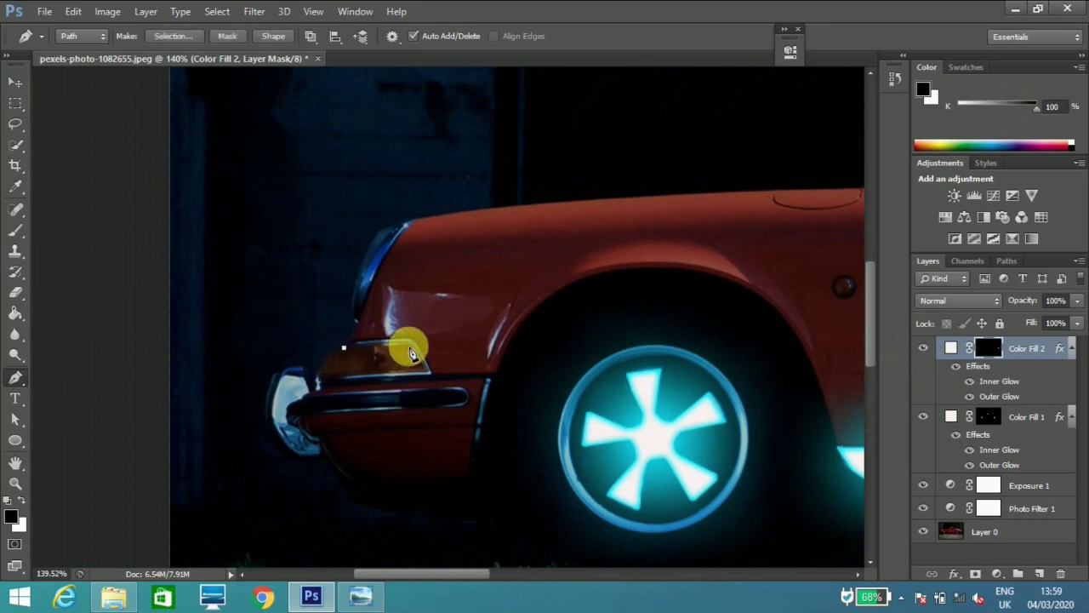
left_click(409, 343)
left_click(429, 372)
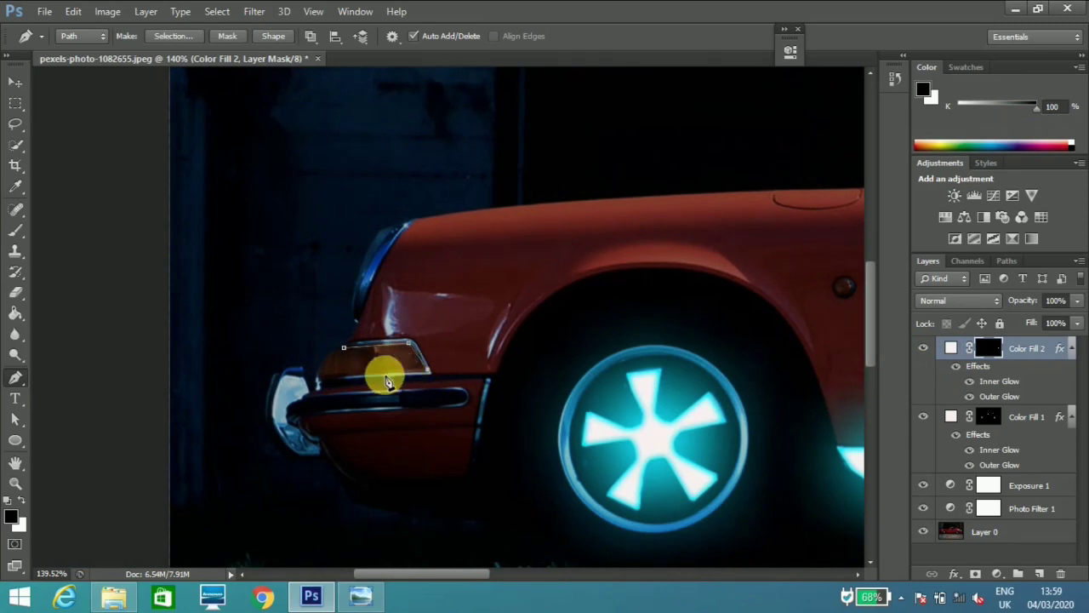
left_click(381, 373)
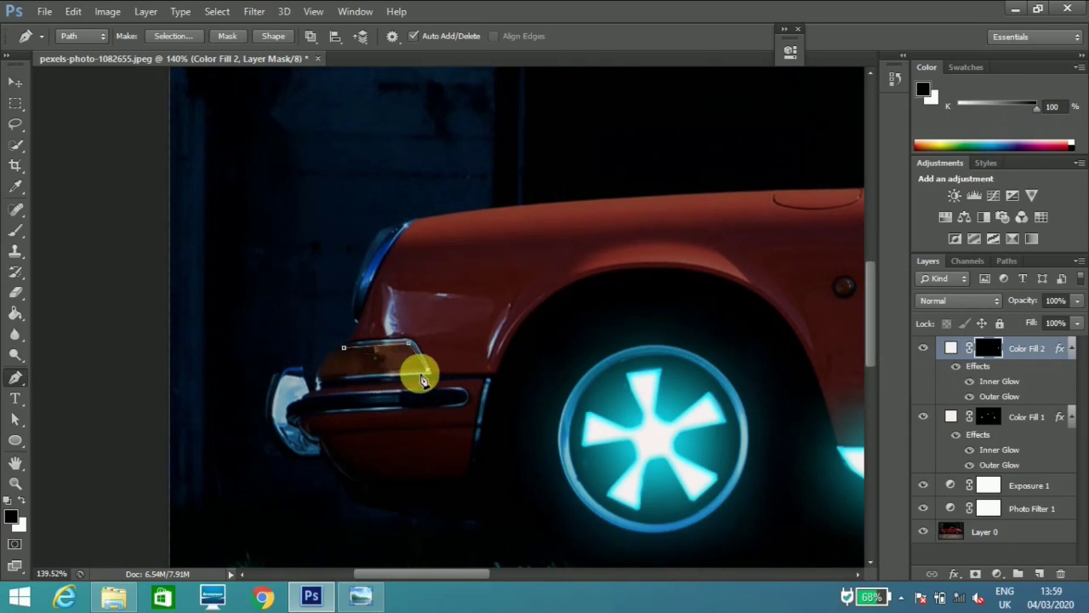
left_click(371, 374)
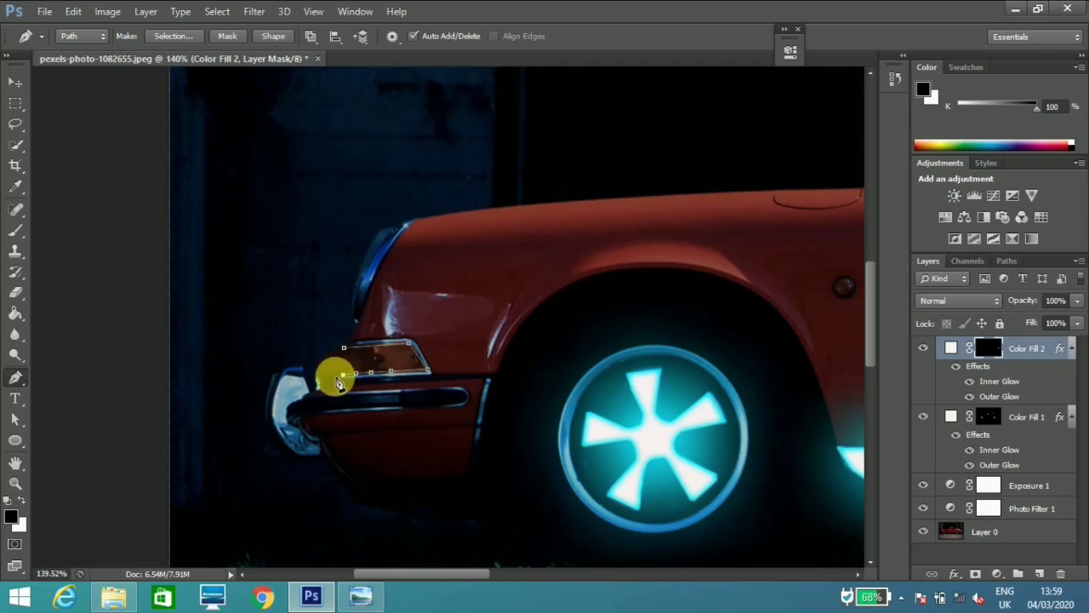
left_click(322, 376)
left_click(331, 351)
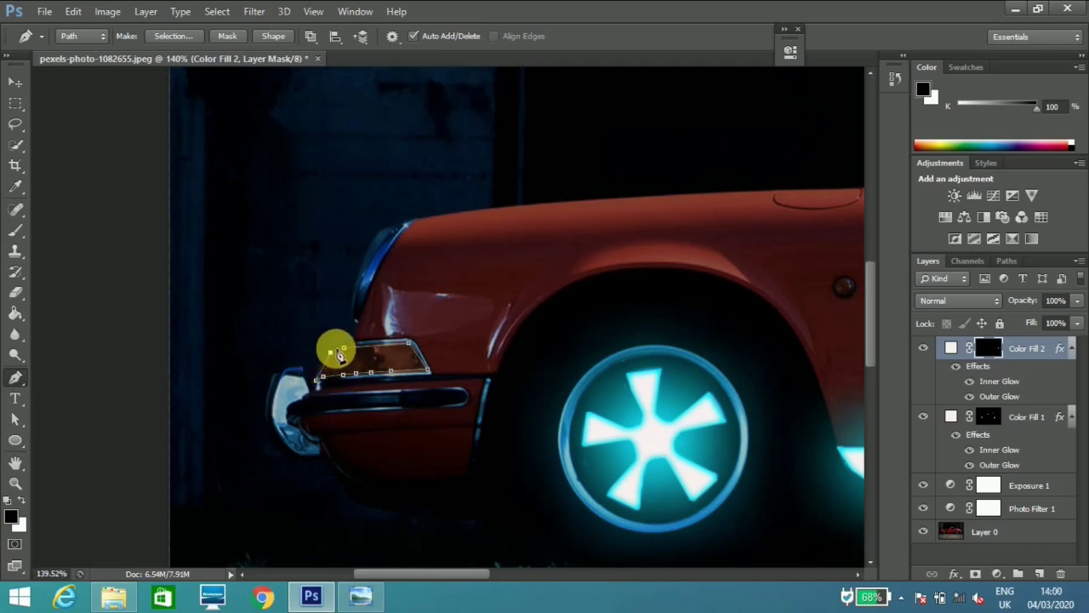
Convert the front indicator path to a selection with 0 px feather and fill it with white on the Color Fill 2 mask.
right_click(344, 353)
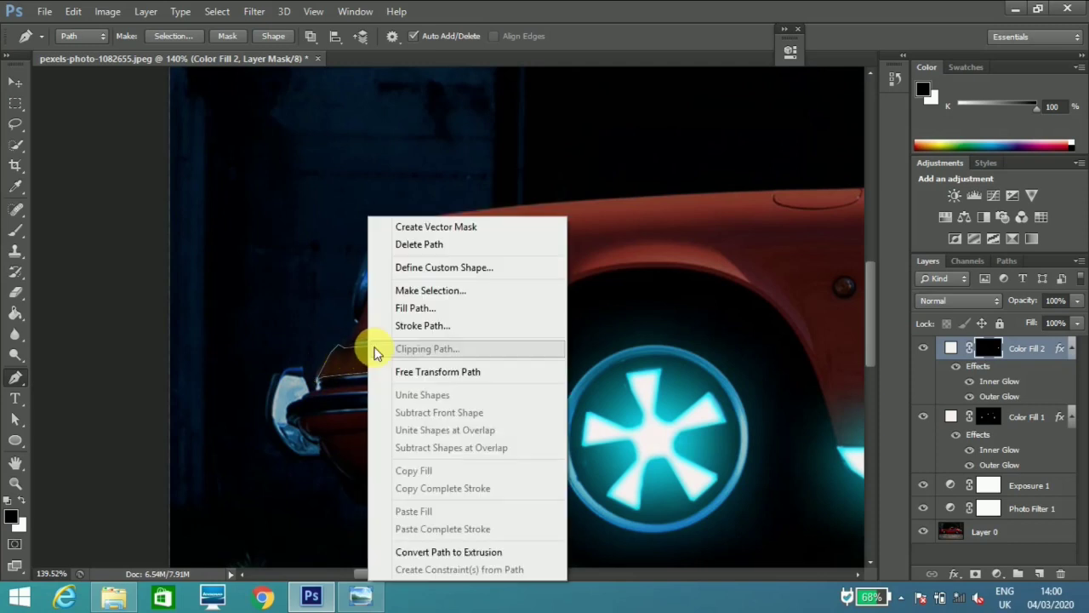
left_click(450, 290)
left_click(627, 172)
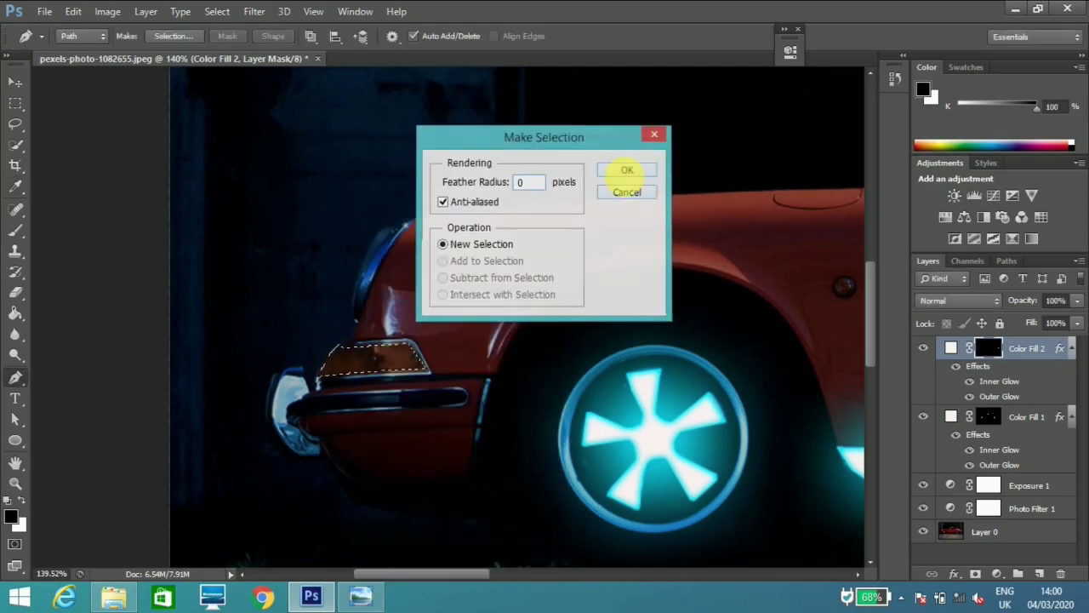
key("ctrl+BackSpace")
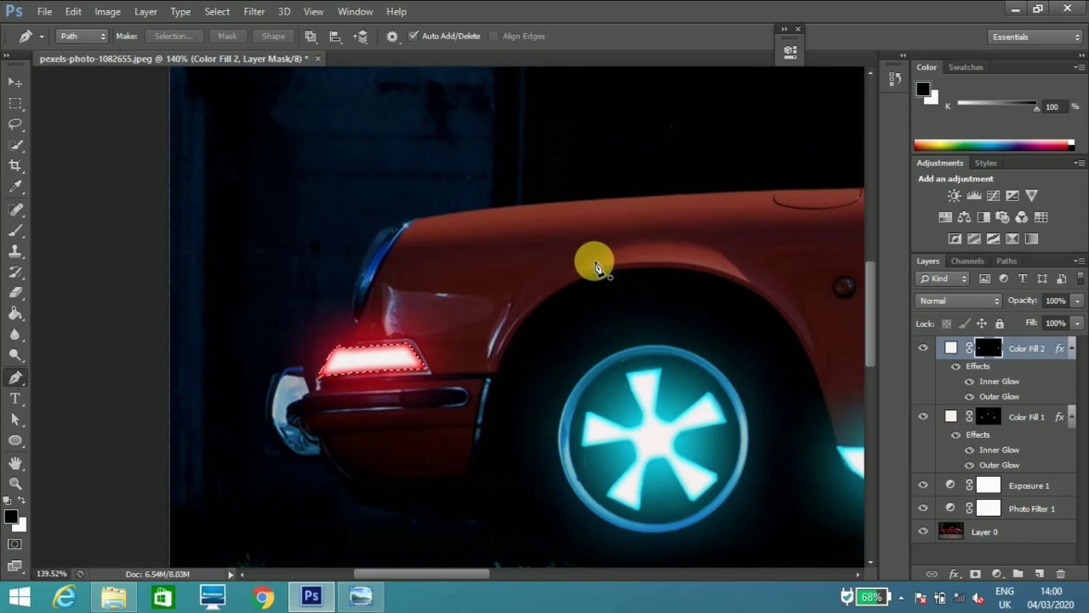
Add a near-white Solid Color fill layer above Color Fill 2 and invert its mask to black.
scroll(521, 308, "down", 6)
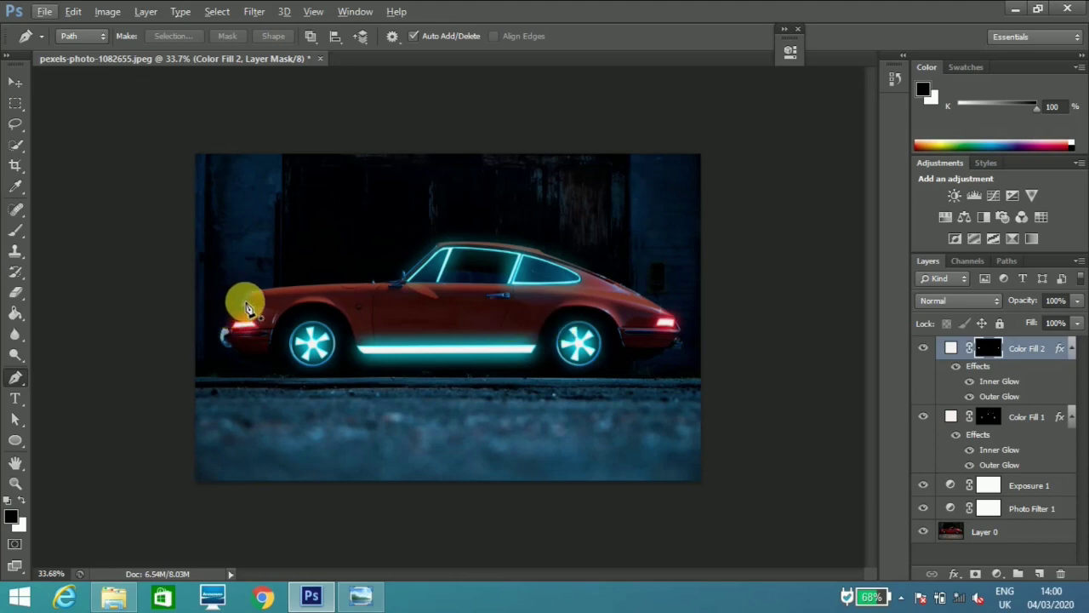
scroll(254, 312, "up", 1)
scroll(253, 312, "up", 3)
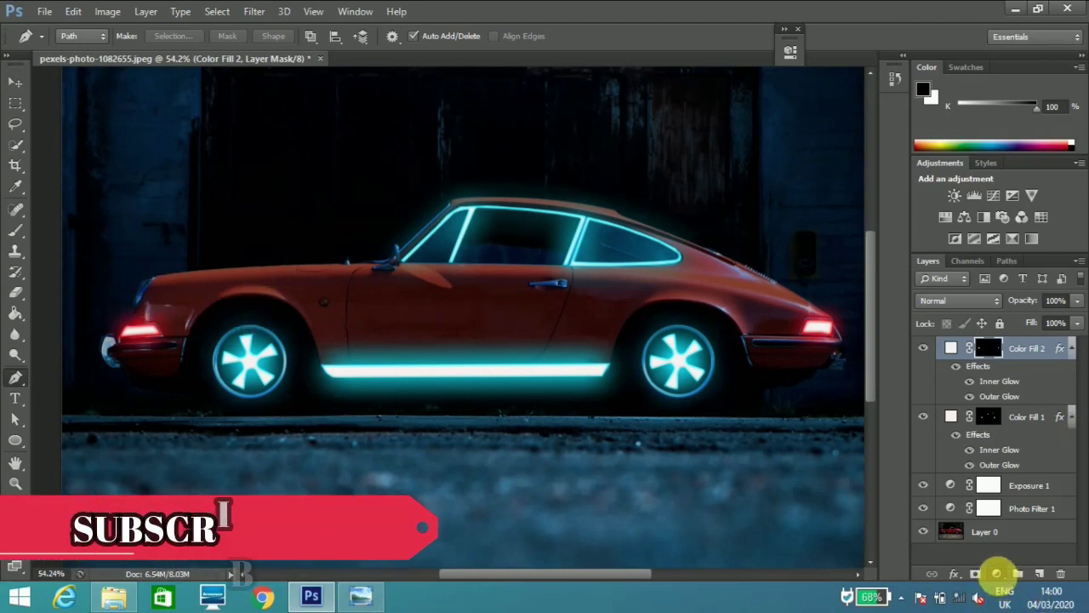
left_click(997, 574)
left_click(961, 233)
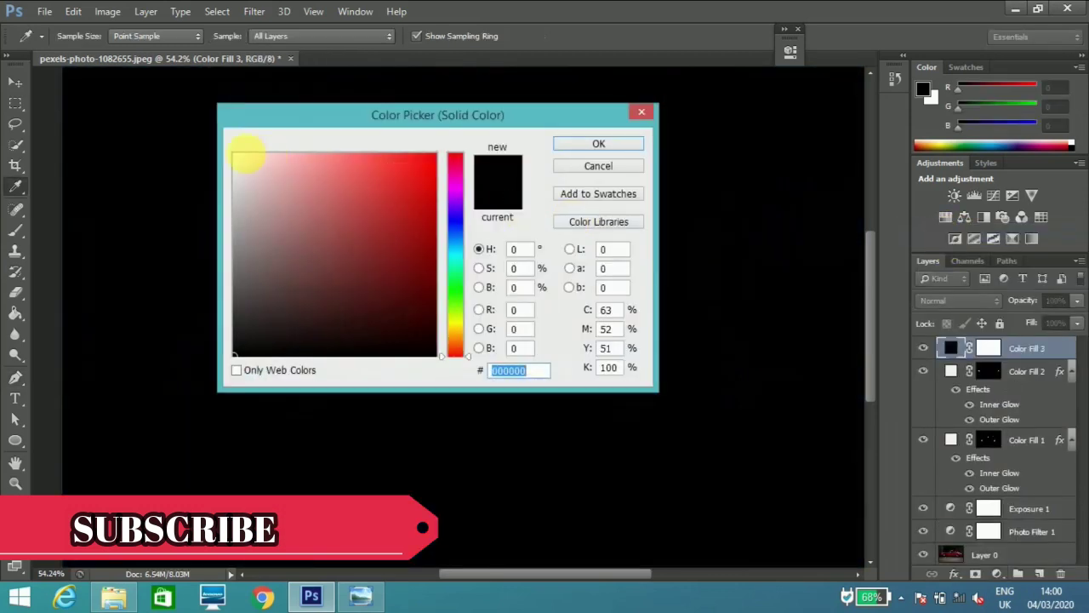
left_click(242, 164)
left_click(566, 150)
key("p")
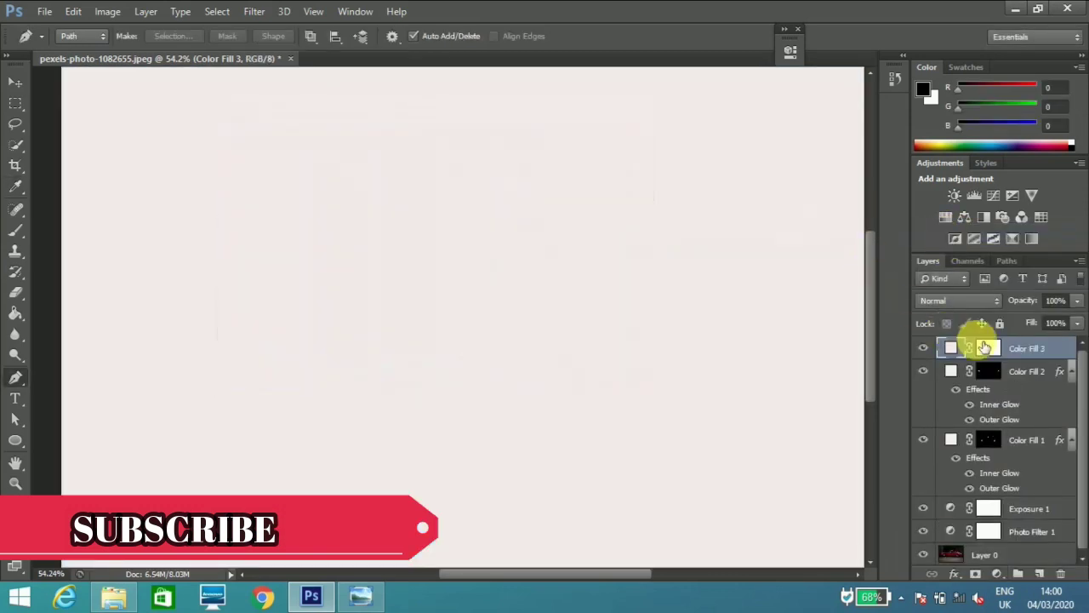
left_click(990, 349)
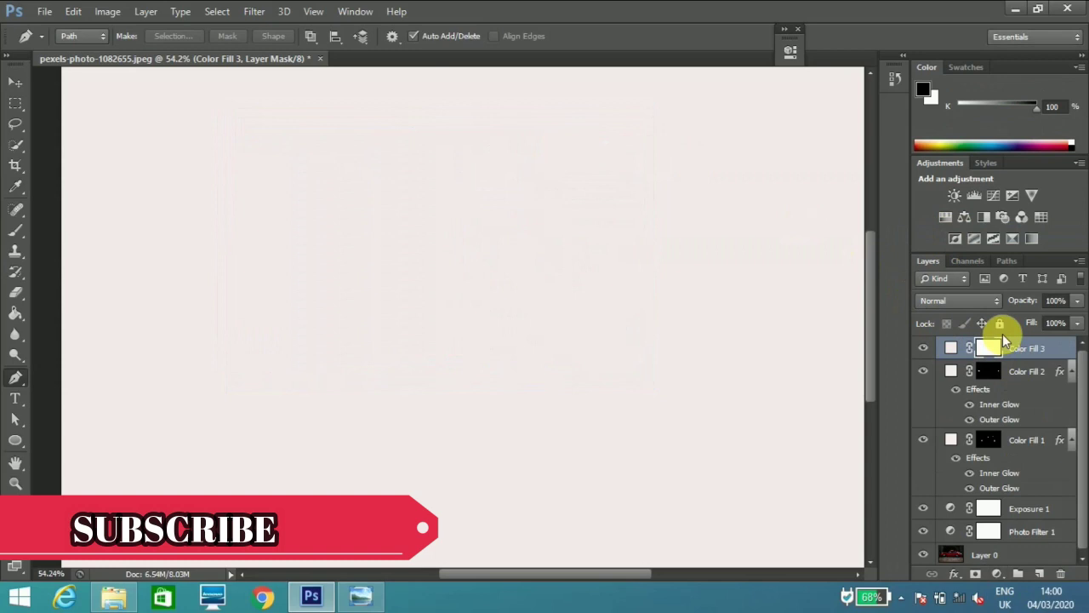
key("ctrl+i")
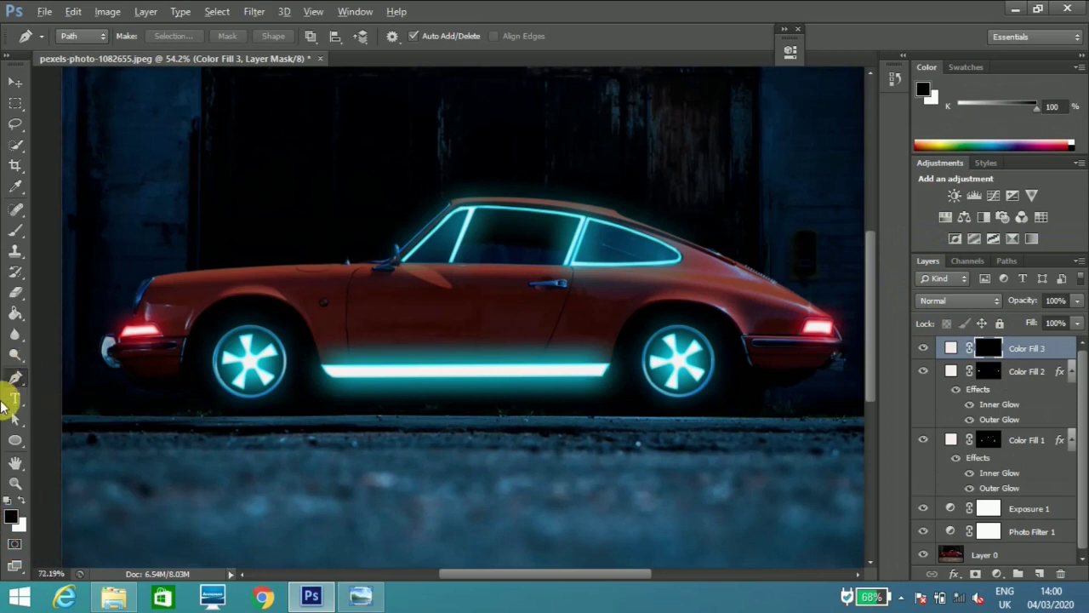
Trace a closed outline around the headlight lens at the front of the fender with the Pen tool on the Color Fill 3 mask.
scroll(1, 404, "up", 4)
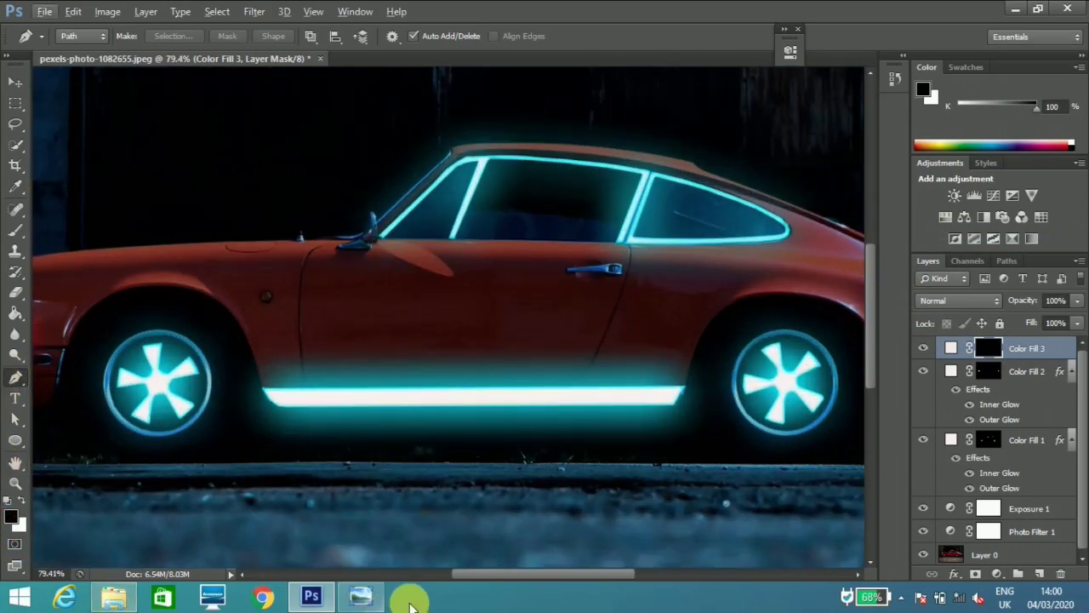
left_click_drag(564, 576, 488, 573)
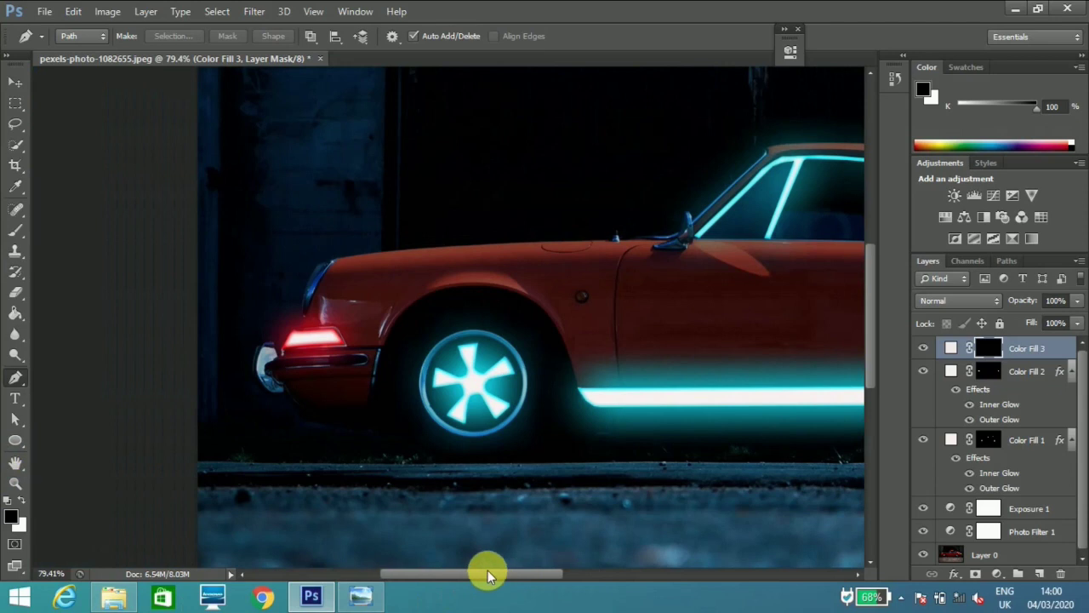
scroll(343, 380, "up", 2)
scroll(343, 380, "up", 5)
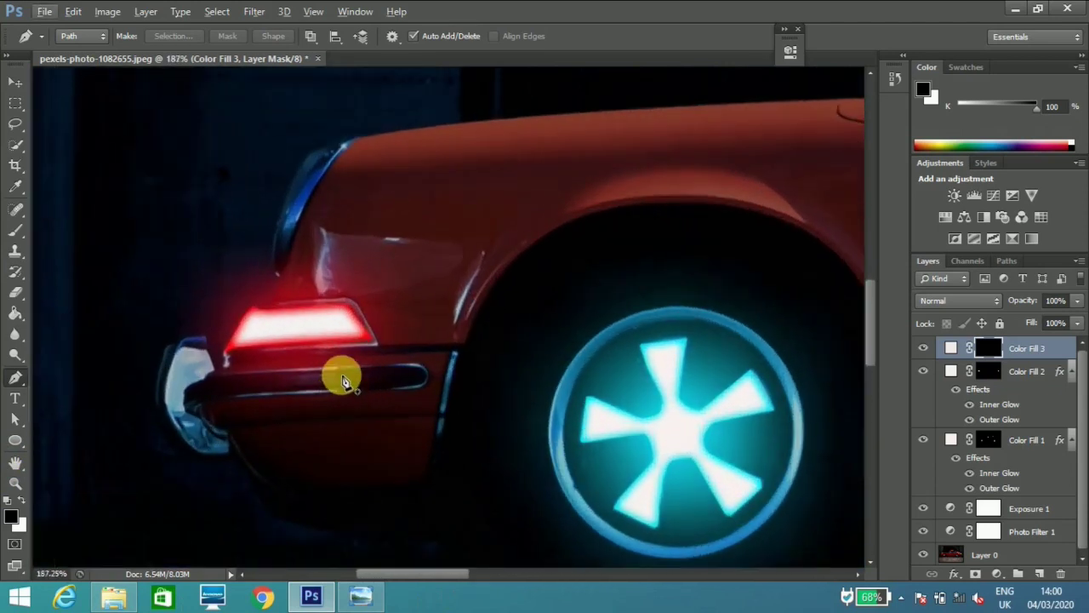
left_click_drag(335, 230, 343, 274)
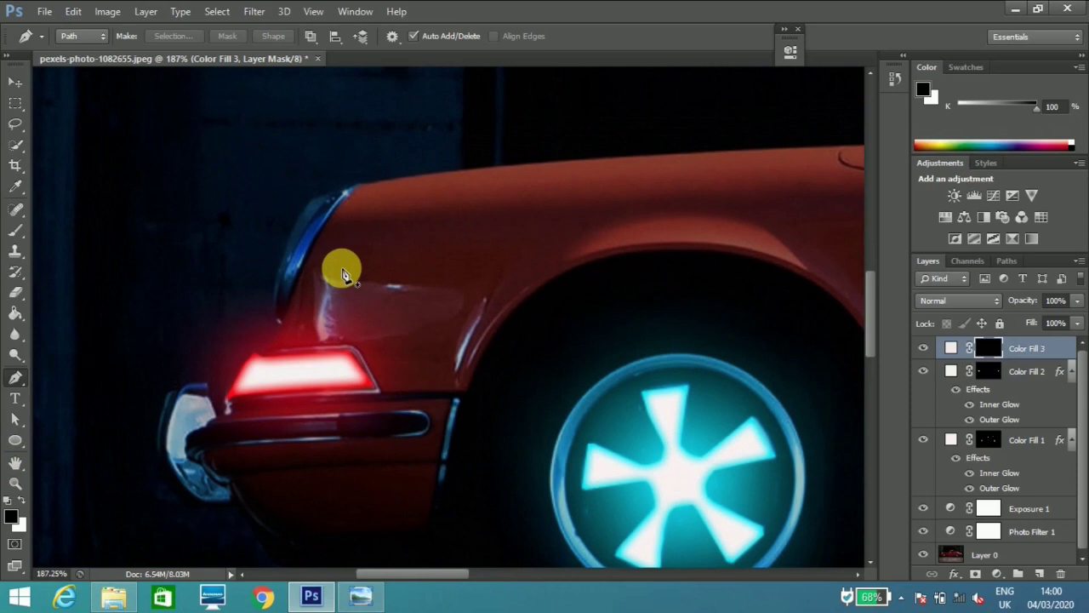
left_click(279, 311)
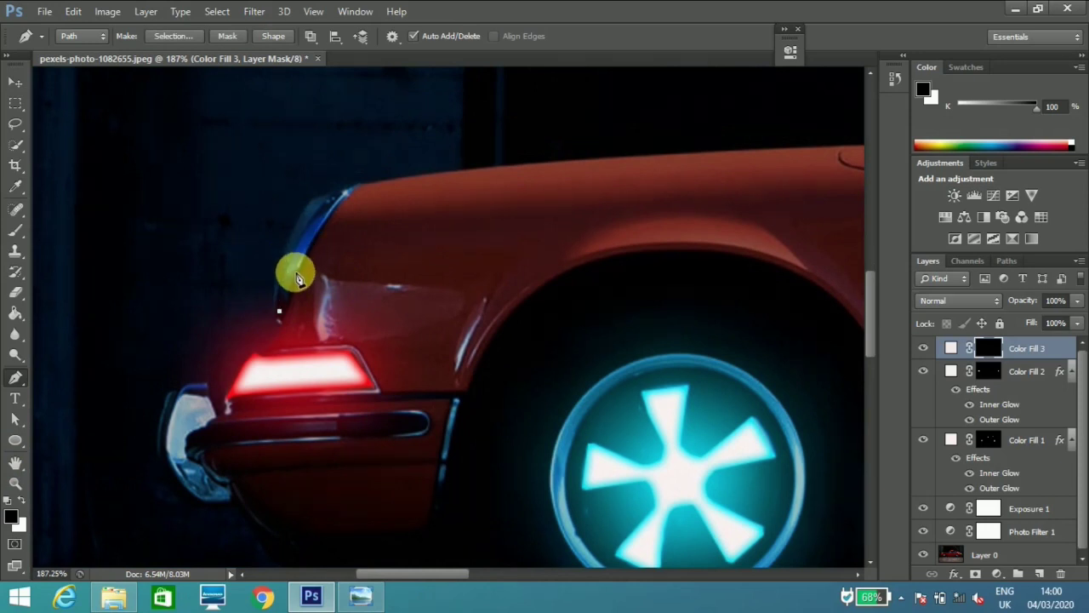
left_click(283, 277)
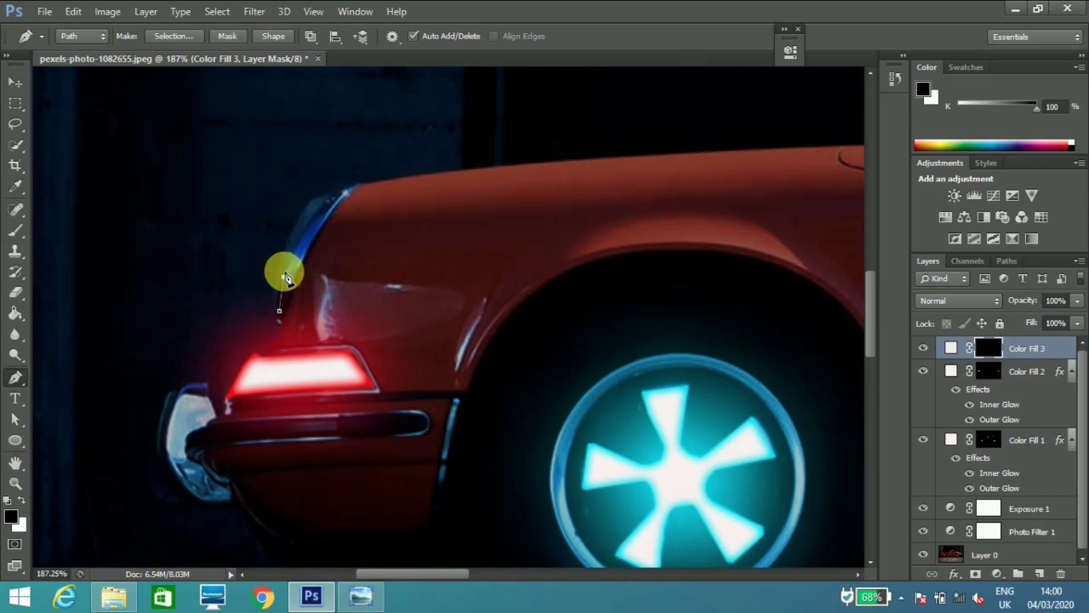
left_click(293, 259)
left_click(298, 244)
left_click(307, 230)
left_click(315, 214)
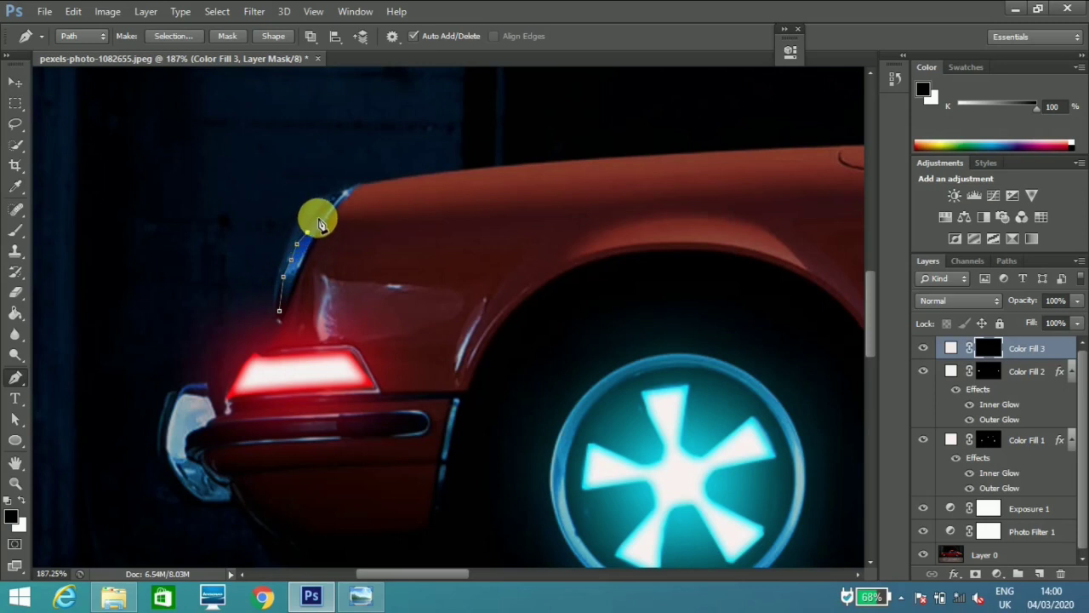
left_click(332, 202)
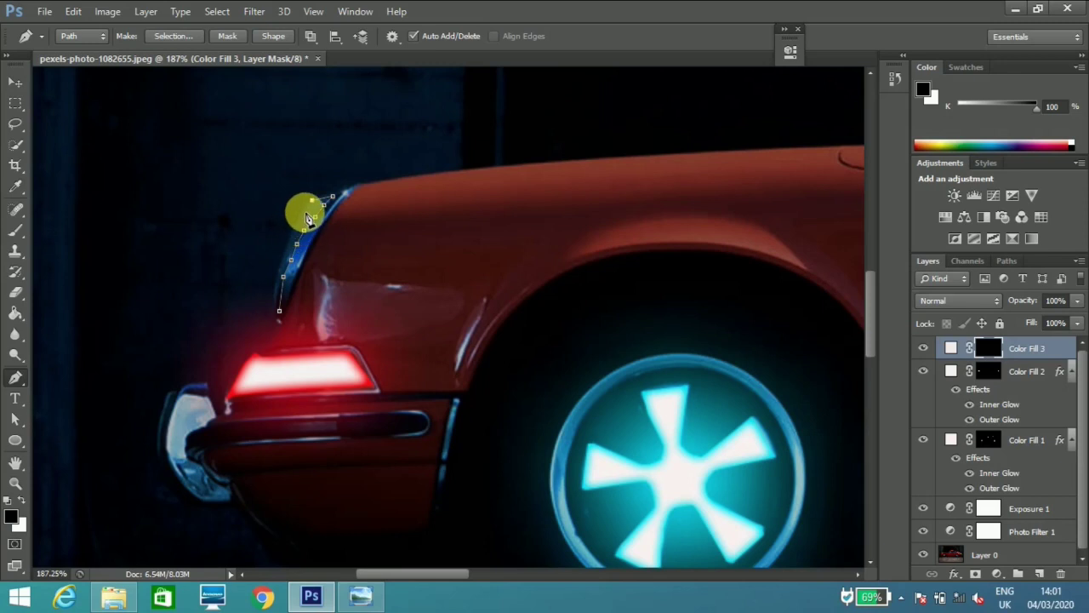
mouse_move(305, 216)
left_mouse_down()
mouse_move(283, 252)
mouse_move(278, 310)
left_mouse_up()
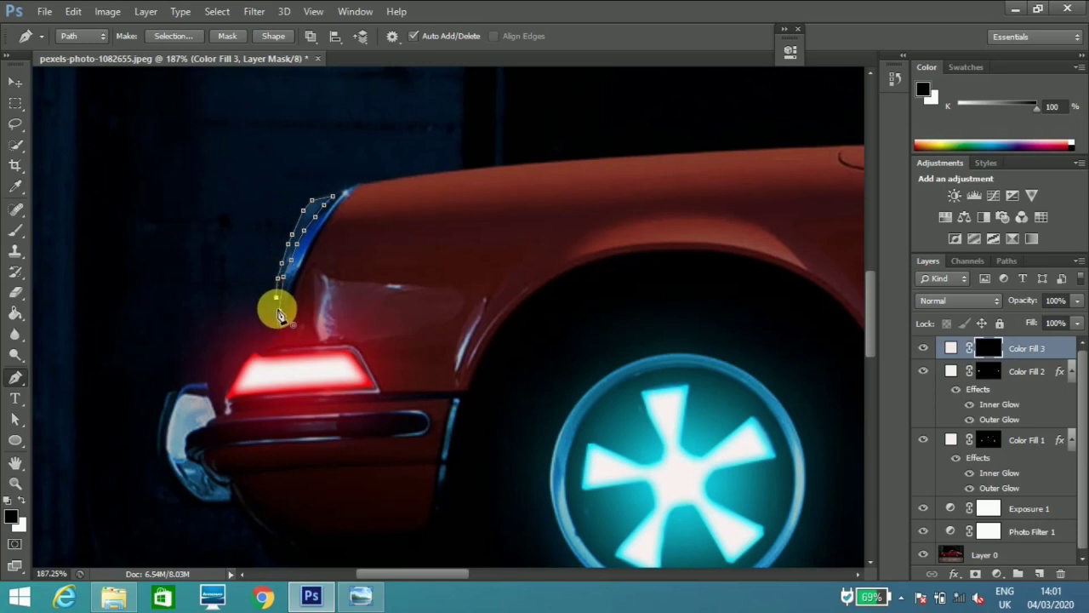
left_click(280, 313)
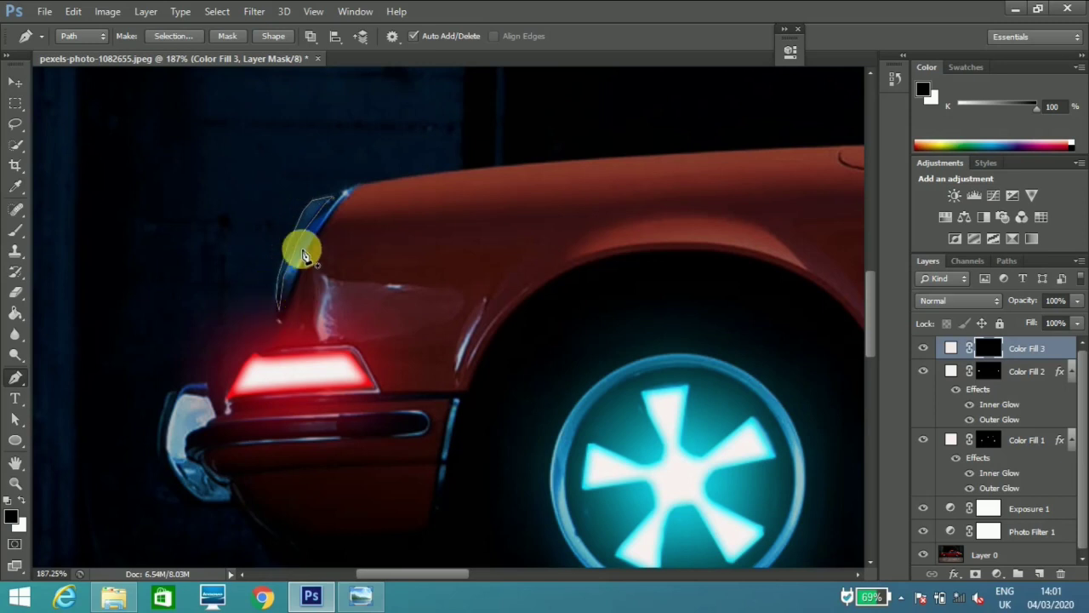
Convert the headlight path to a selection with 0 px feather, fill it with white on the Color Fill 3 mask and deselect.
right_click(327, 212)
left_click(389, 286)
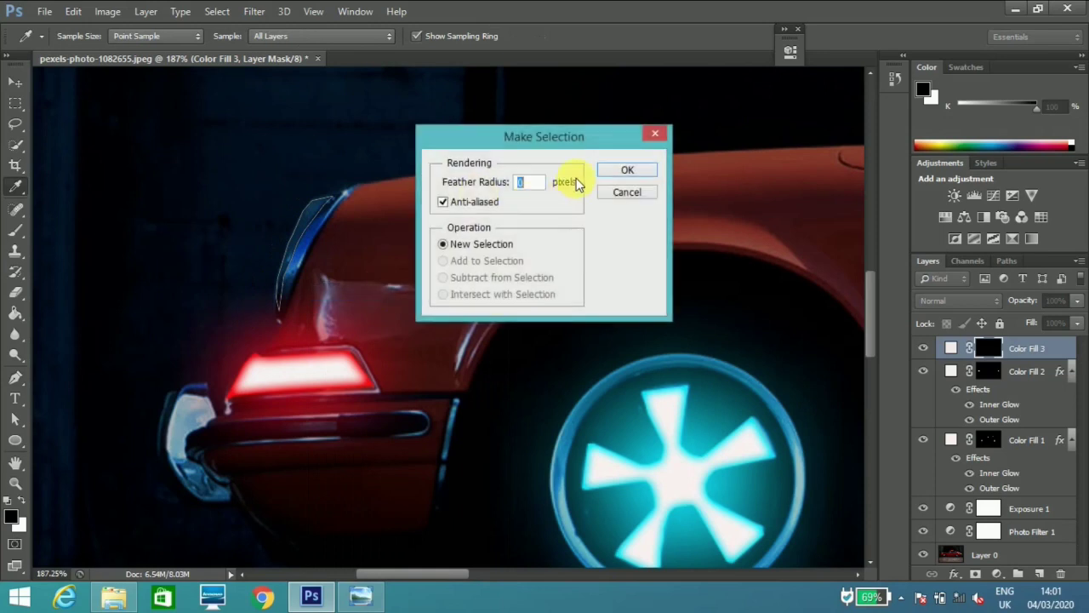
left_click(627, 170)
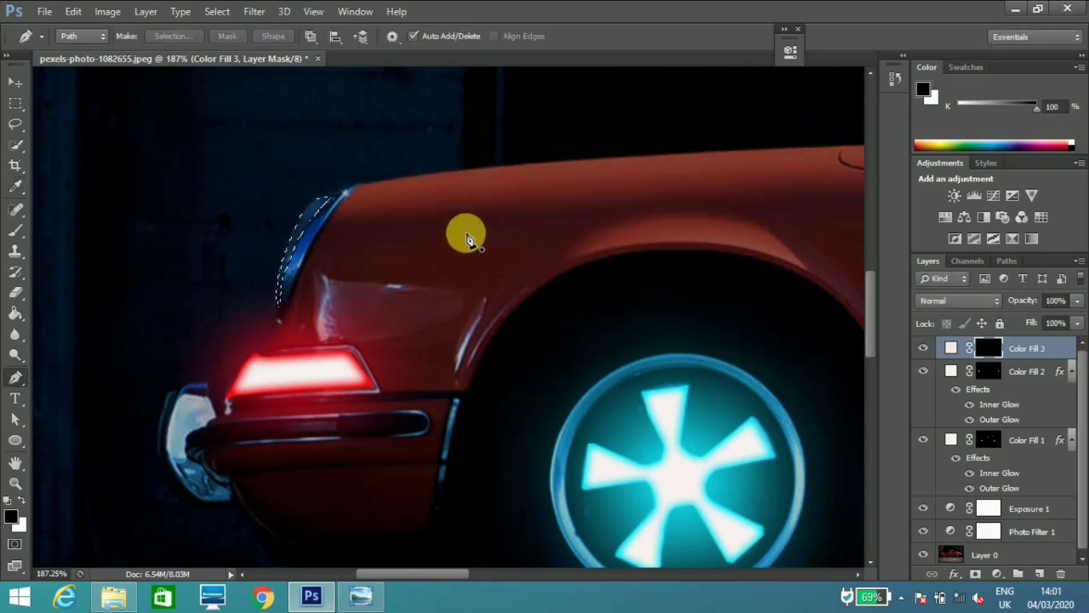
key("ctrl+BackSpace")
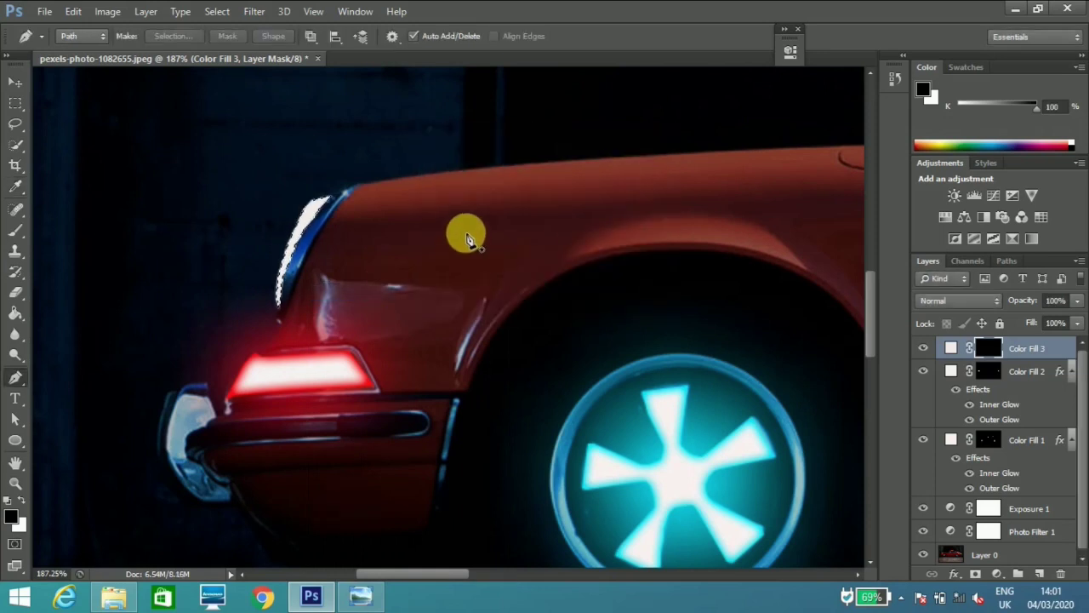
key("ctrl+d")
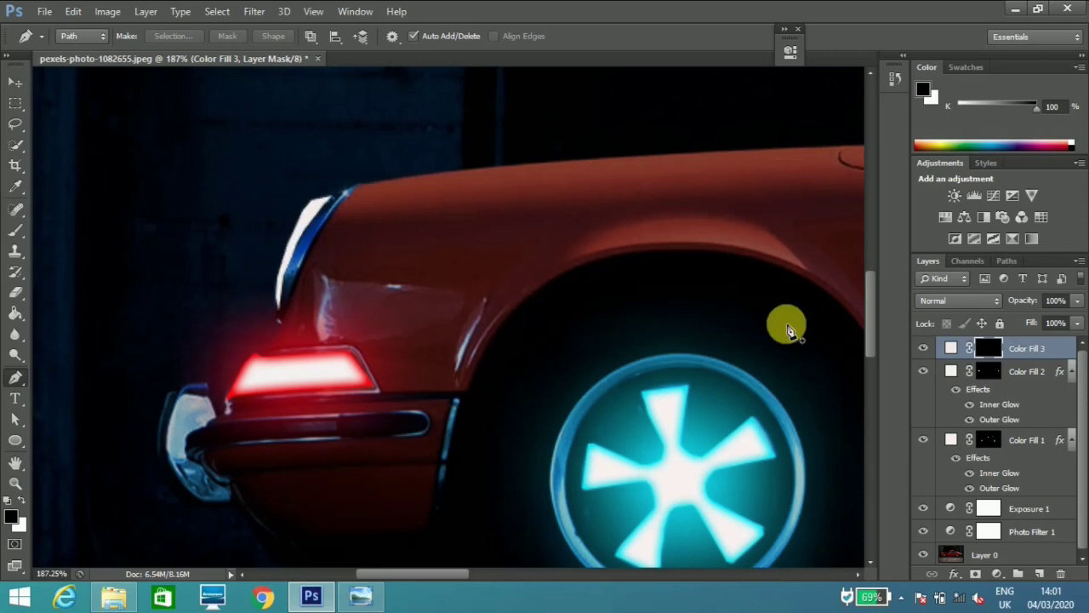
Add an Outer Glow to Color Fill 3 with 100% opacity, a near-white glow colour and a size of 40 px.
double_click(1069, 357)
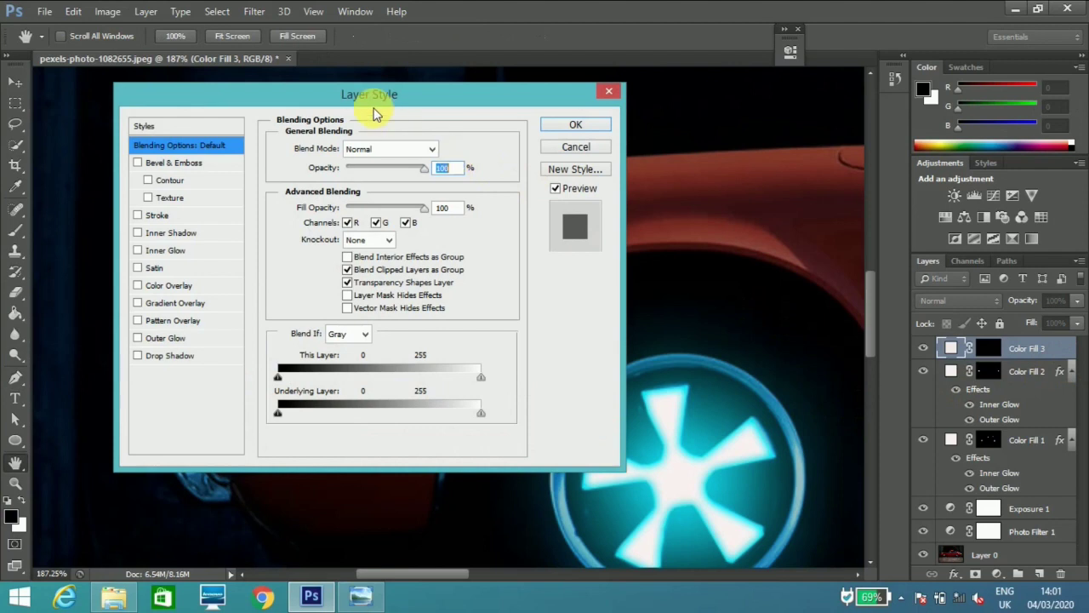
left_click_drag(414, 92, 609, 83)
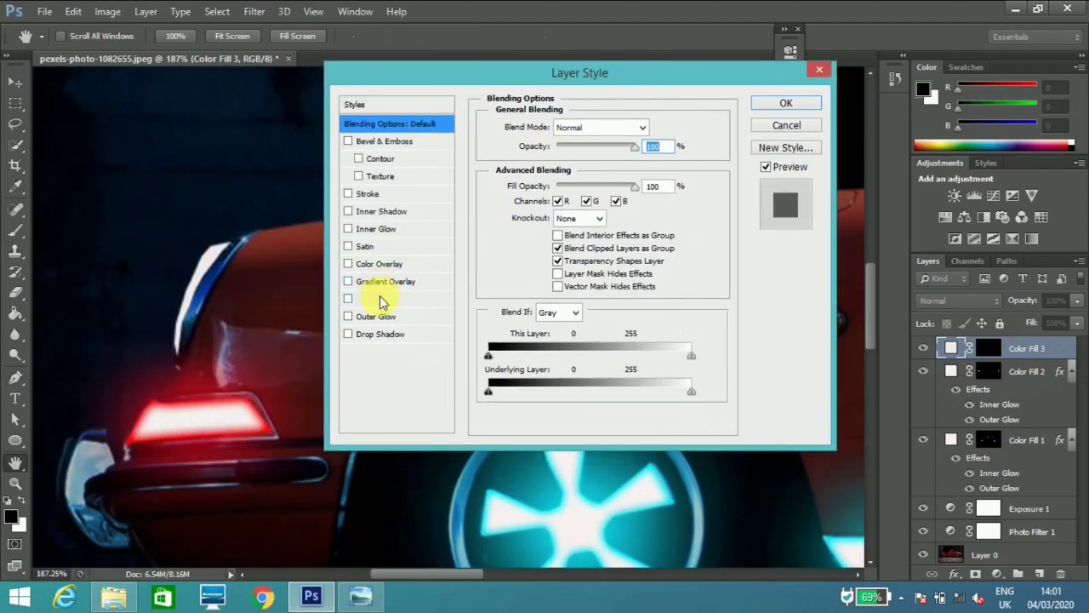
left_click(374, 317)
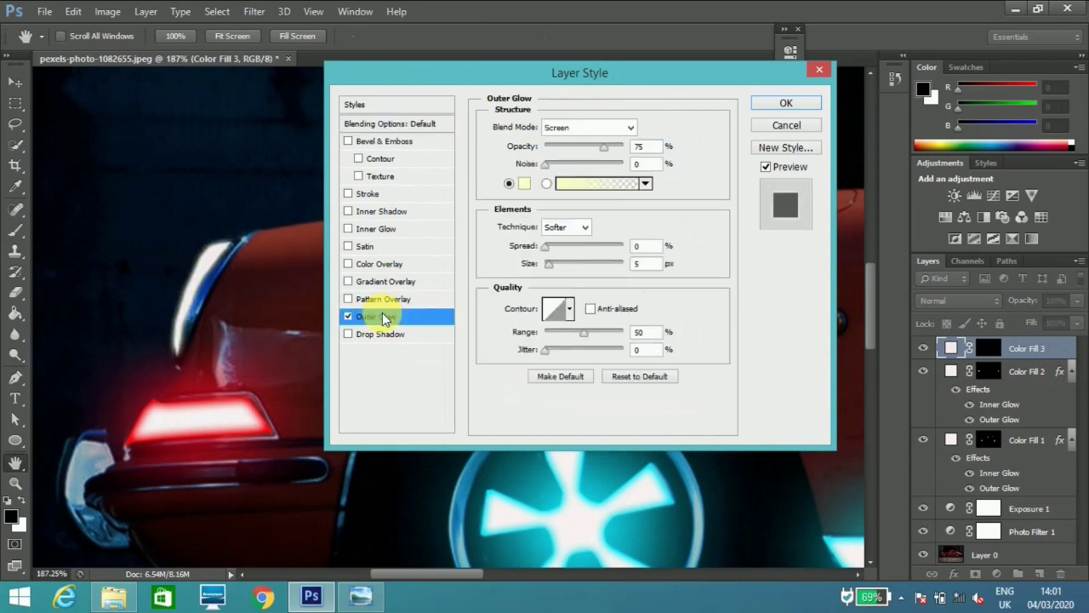
left_click_drag(620, 146, 629, 147)
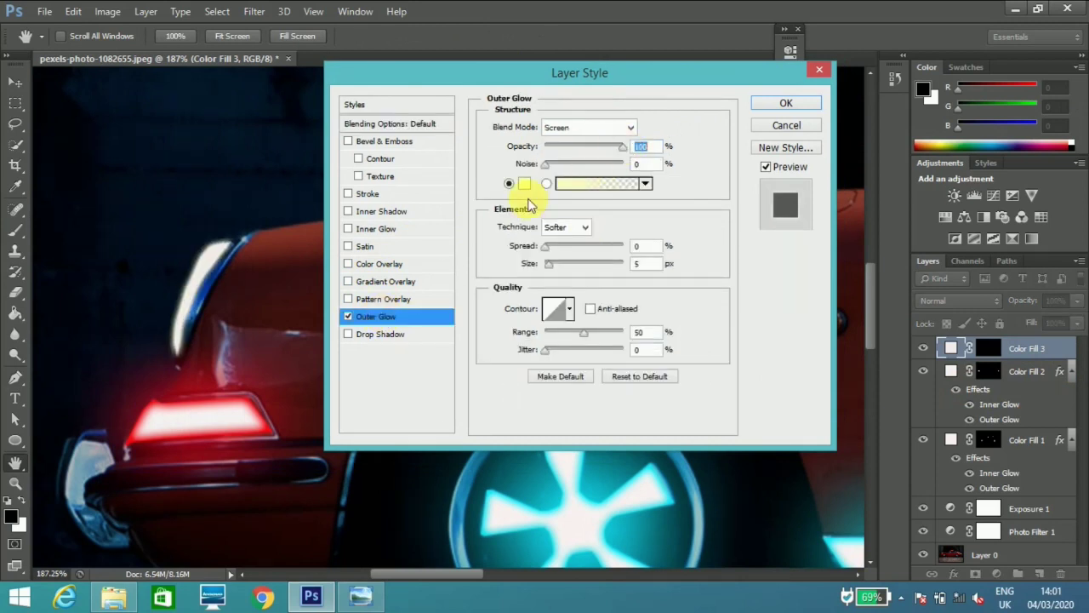
left_click(526, 184)
left_click(247, 160)
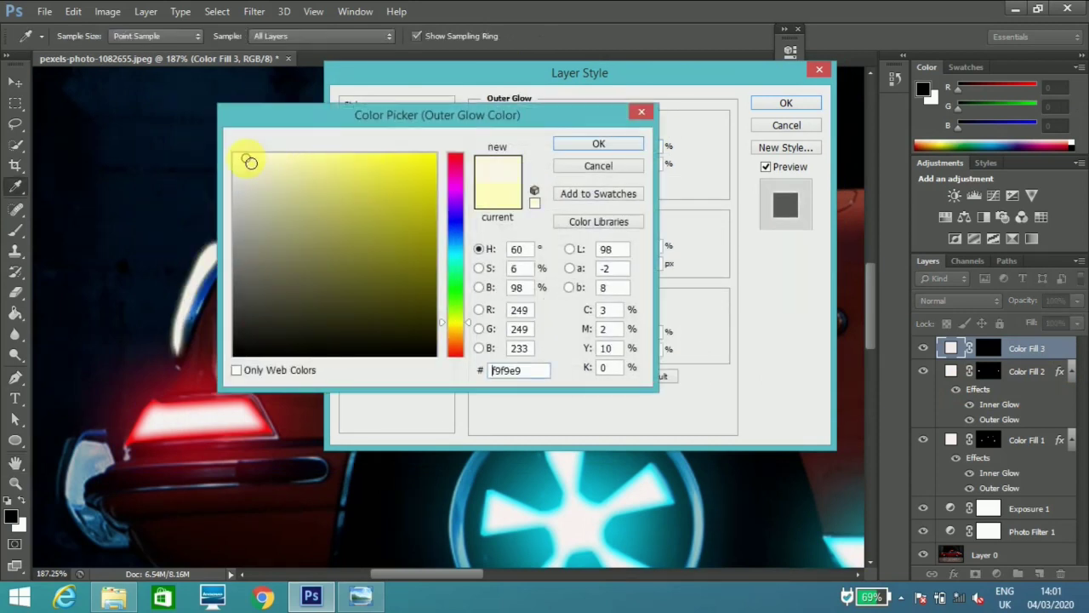
left_click(237, 160)
left_click(590, 149)
mouse_move(554, 267)
left_mouse_down()
mouse_move(612, 267)
mouse_move(561, 272)
left_mouse_up()
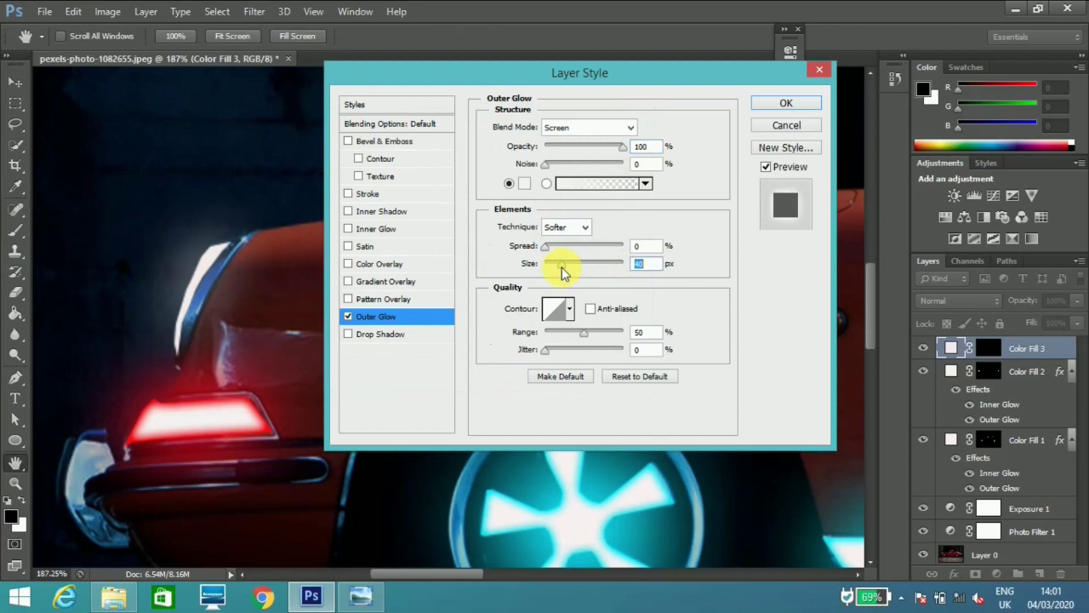
left_click(786, 103)
Examine the headlight glow up close and against the whole car.
key("p")
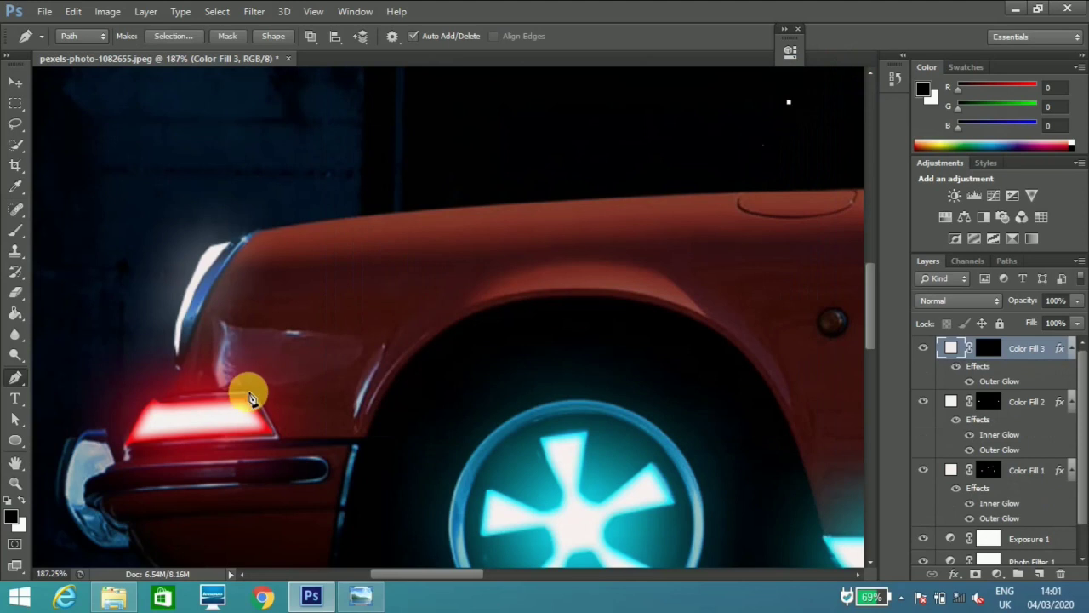
scroll(251, 353, "down", 4)
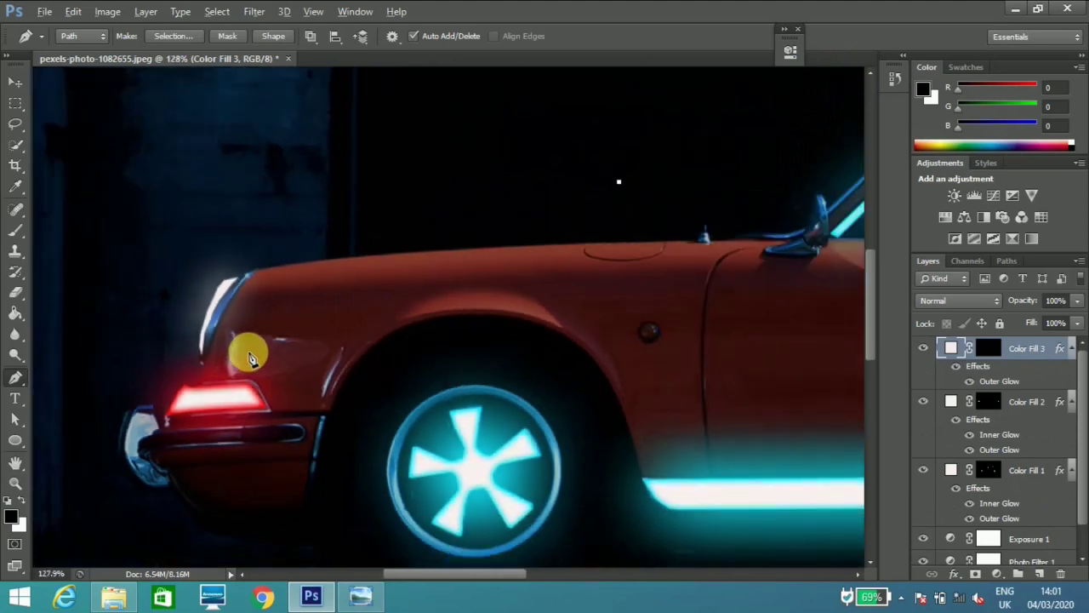
scroll(248, 365, "down", 1)
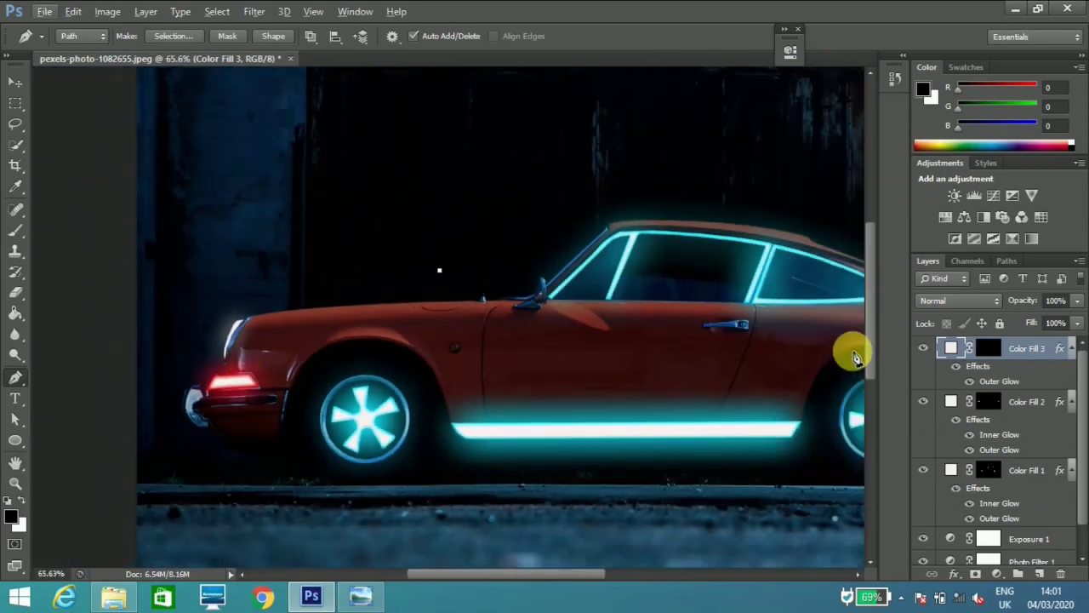
left_click_drag(474, 573, 532, 576)
scroll(545, 423, "up", 1)
key("super")
left_click(125, 488)
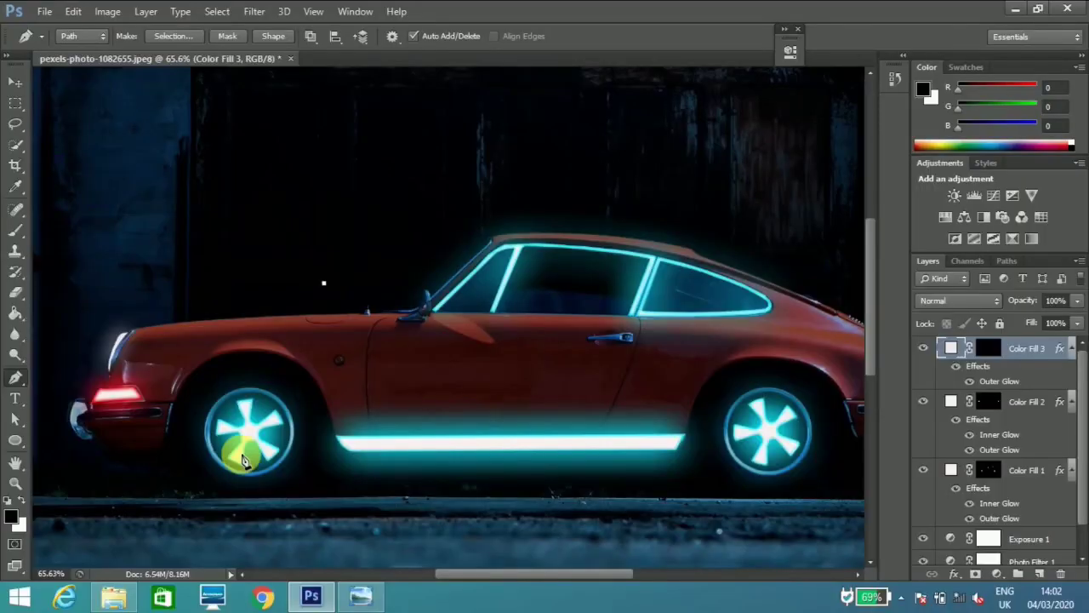
left_click_drag(479, 574, 452, 573)
scroll(444, 451, "up", 3)
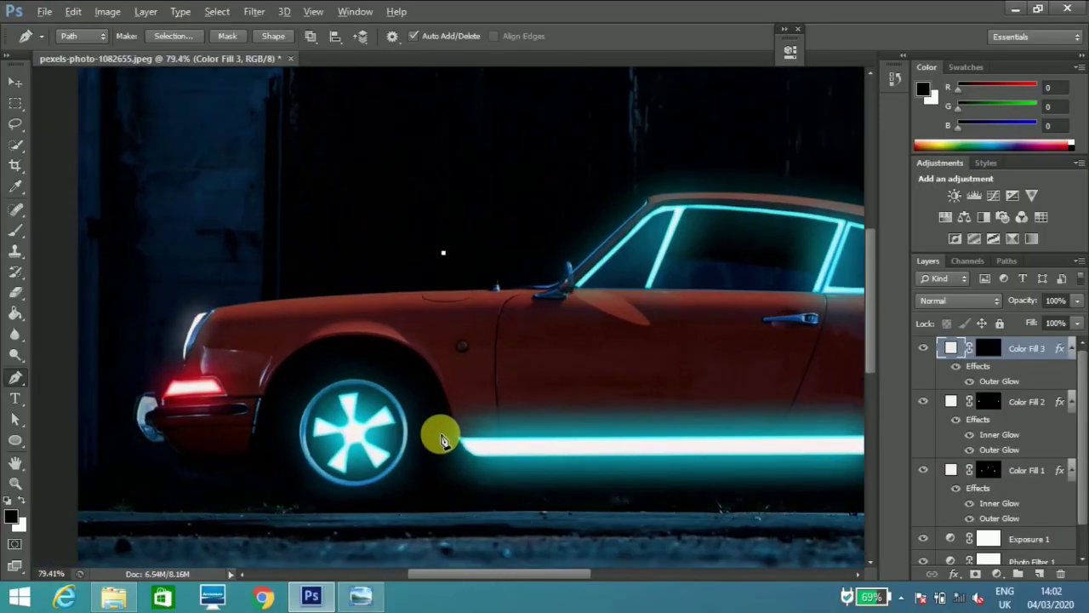
Toggle the visibility of the Color Fill 3 layer repeatedly to compare the car with and without the headlight glow.
left_click(923, 353)
left_click(923, 353)
left_click(923, 353)
left_click(923, 353)
left_click(924, 353)
left_click(924, 353)
left_click(923, 354)
left_click(923, 353)
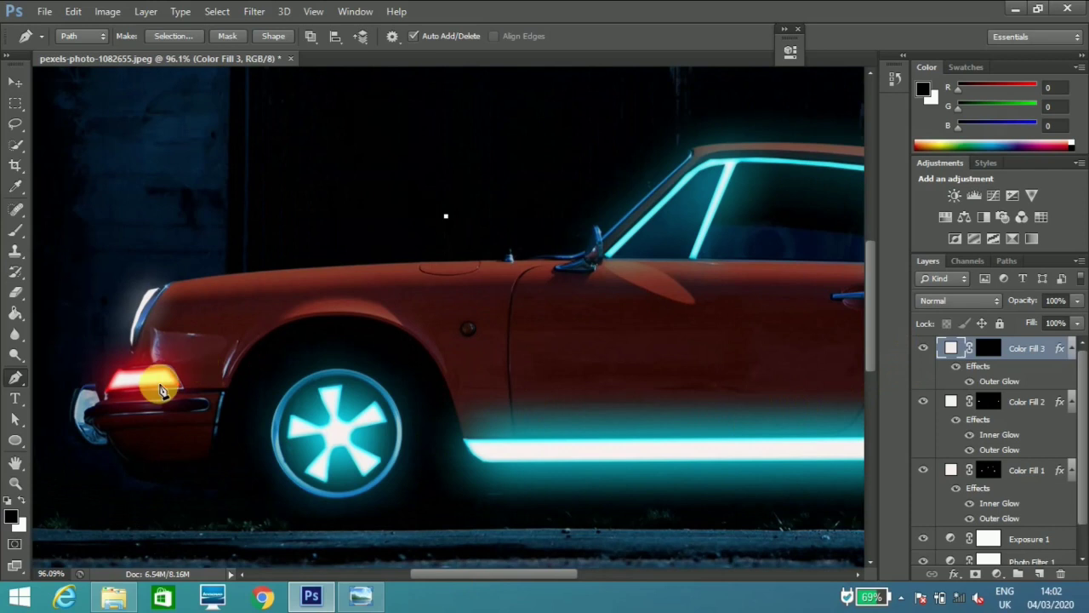
scroll(166, 374, "down", 5)
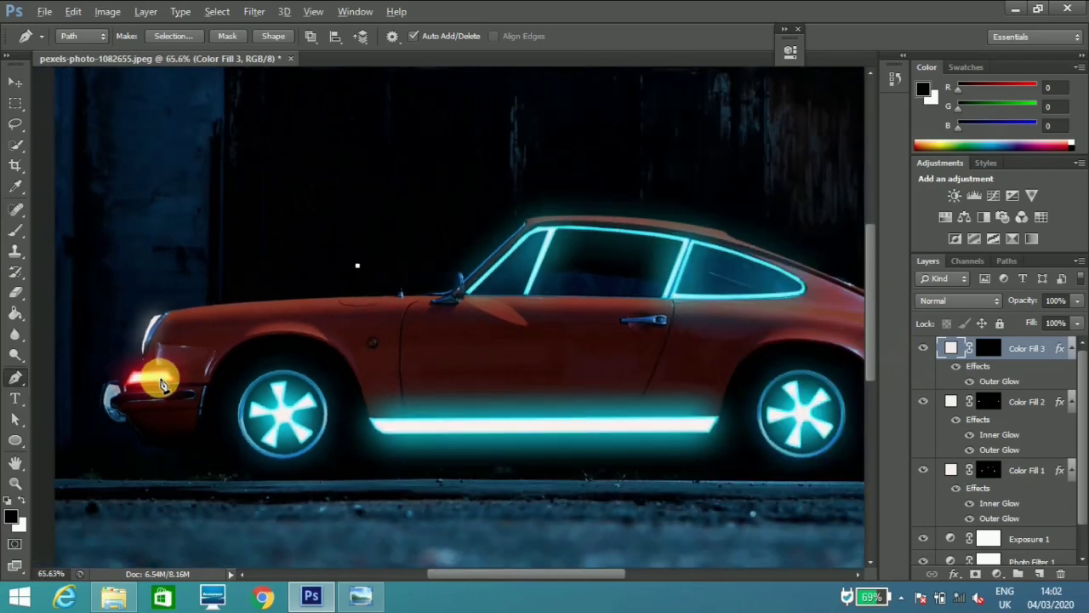
scroll(163, 396, "up", 1)
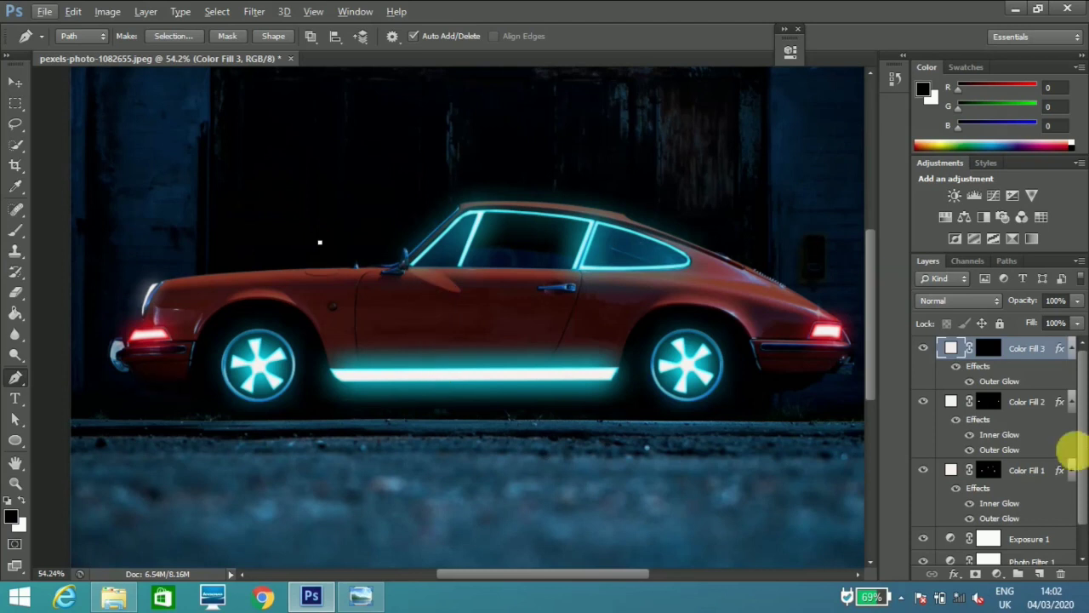
Collapse the effects lists of the three Color Fill layers and add a new empty layer above Color Fill 3.
left_click(1072, 402)
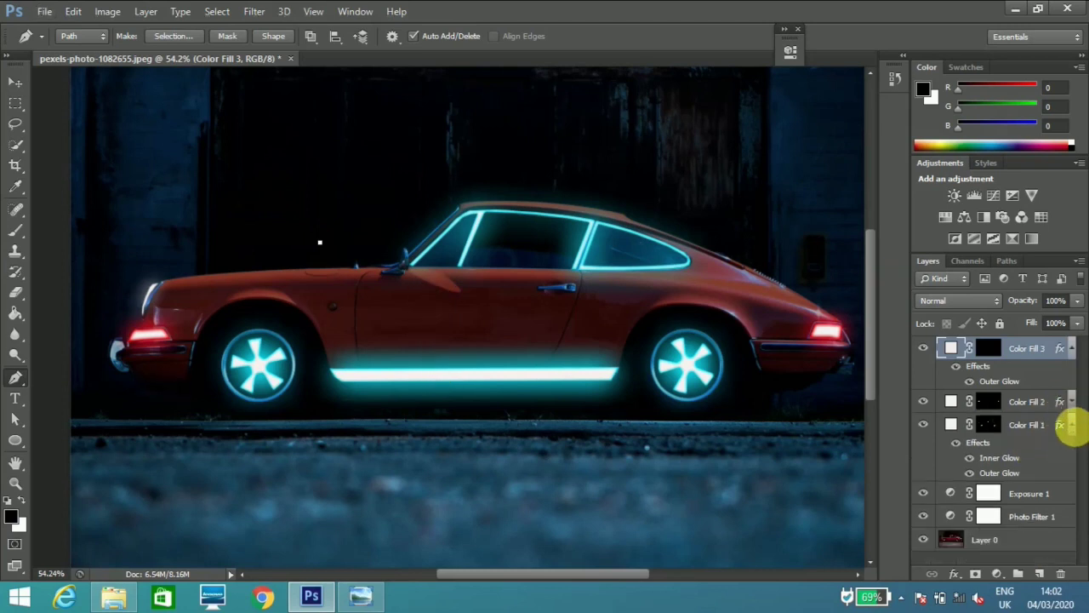
left_click(1072, 425)
left_click(1072, 348)
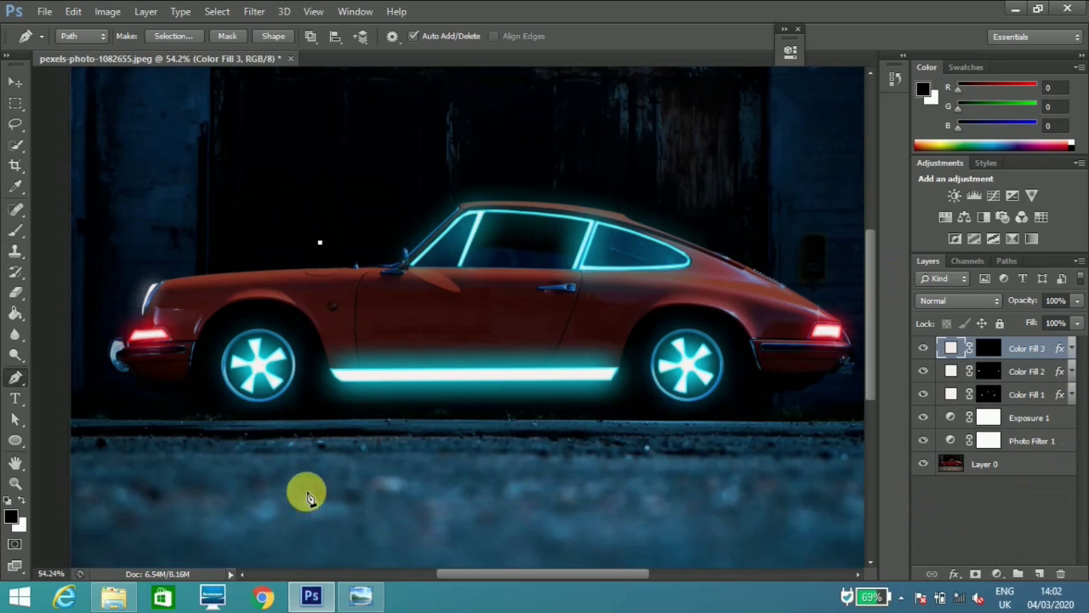
left_click(1040, 575)
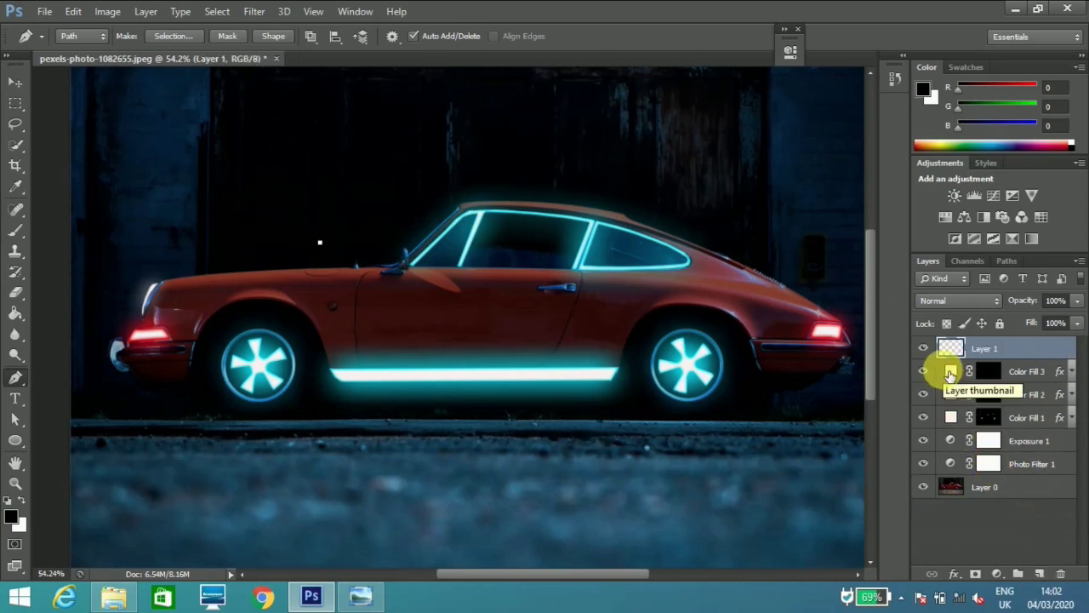
Select the Brush tool and set the foreground colour to the bright cyan 01e2f9 based on the sill glow.
left_click(18, 231)
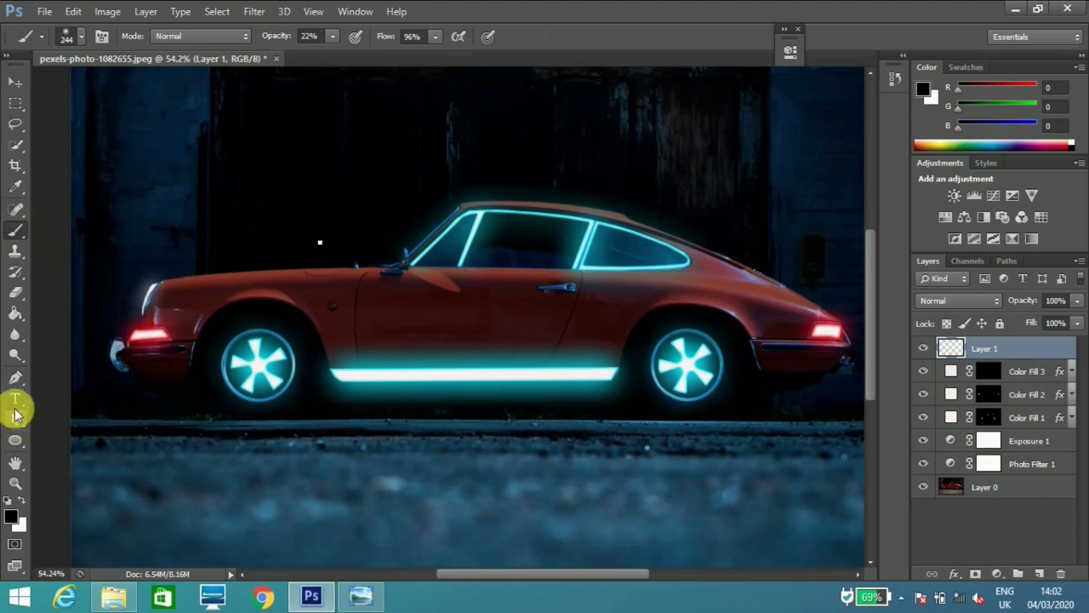
left_click(10, 515)
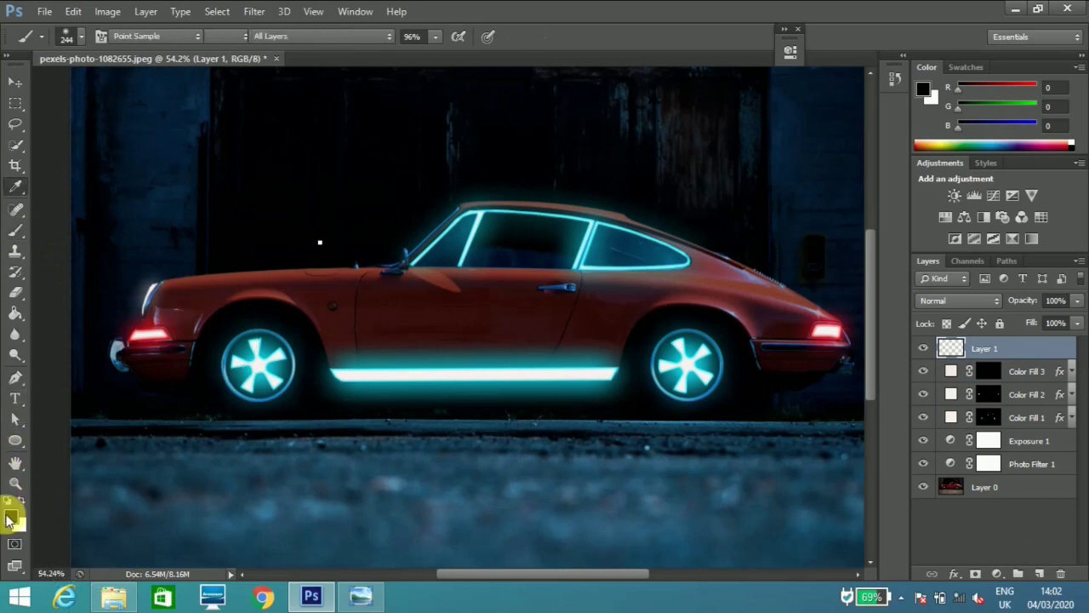
left_click(457, 253)
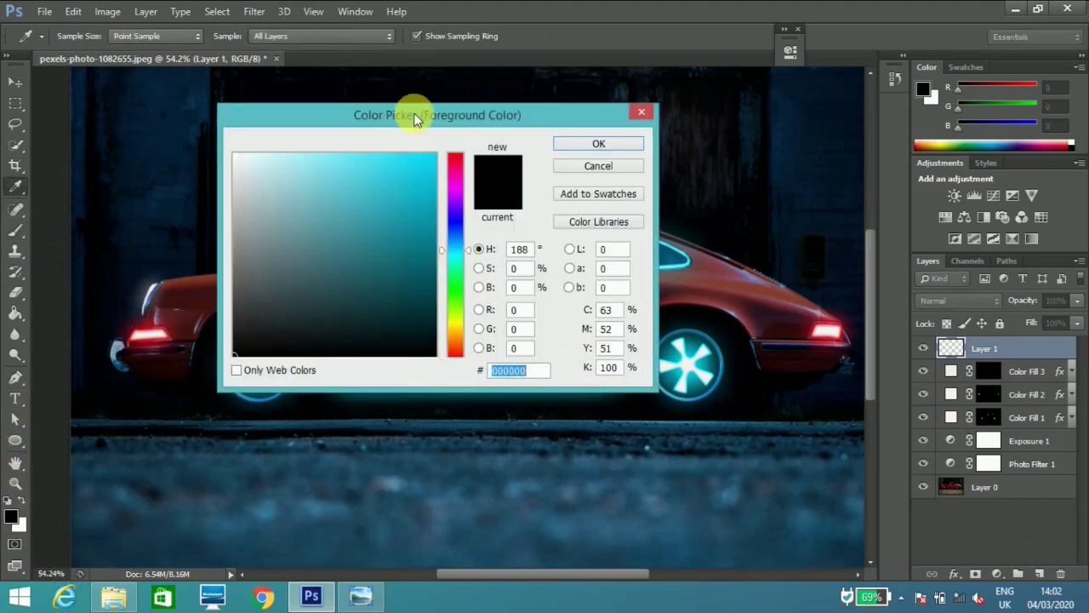
left_click_drag(414, 114, 418, 116)
left_click(700, 127)
left_click_drag(330, 117, 665, 116)
left_click(373, 372)
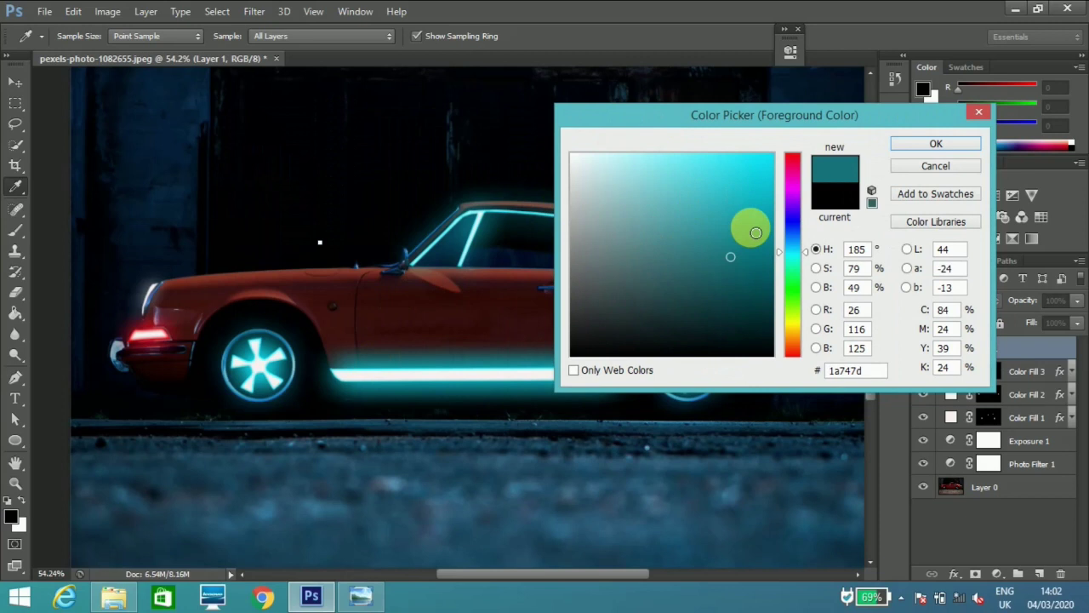
mouse_move(756, 232)
left_mouse_down()
mouse_move(751, 178)
mouse_move(771, 158)
left_mouse_up()
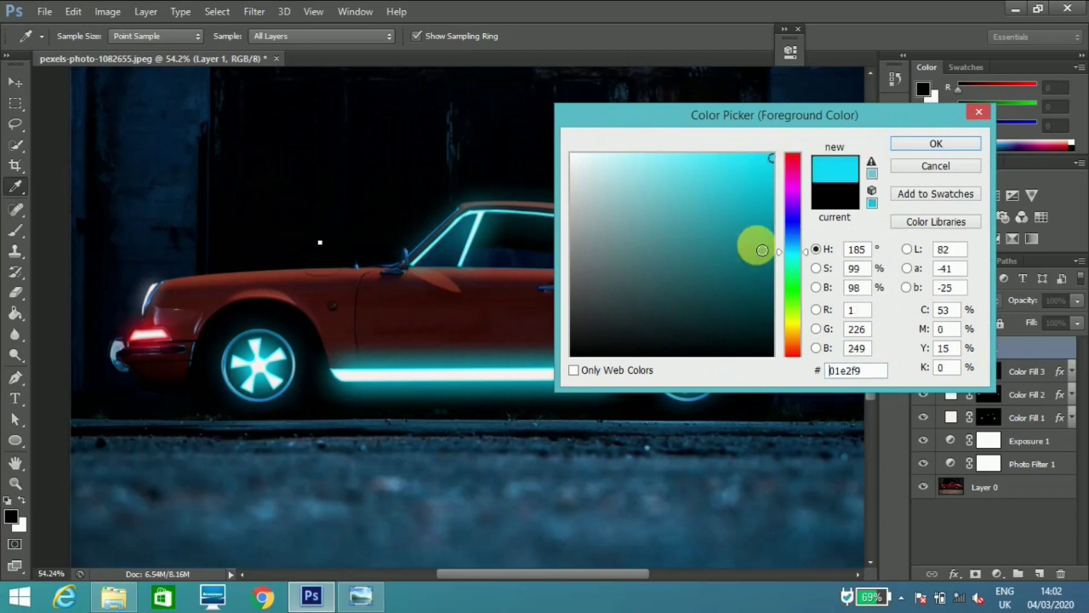
left_click(912, 147)
key("b")
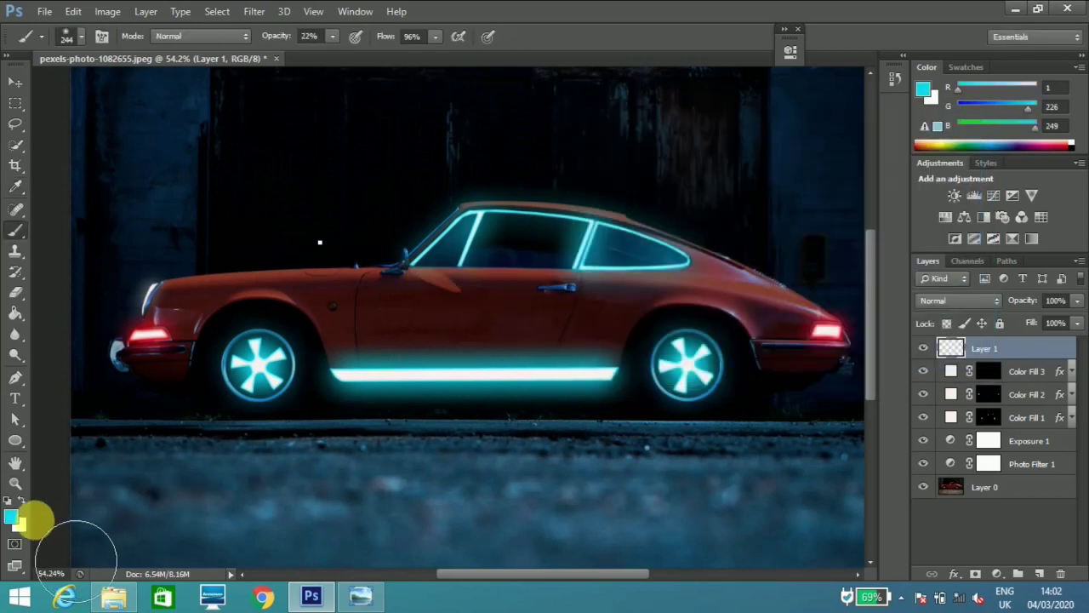
Set the background colour to the bright red e6192d, based on the glow around the front lamp.
left_click(21, 524)
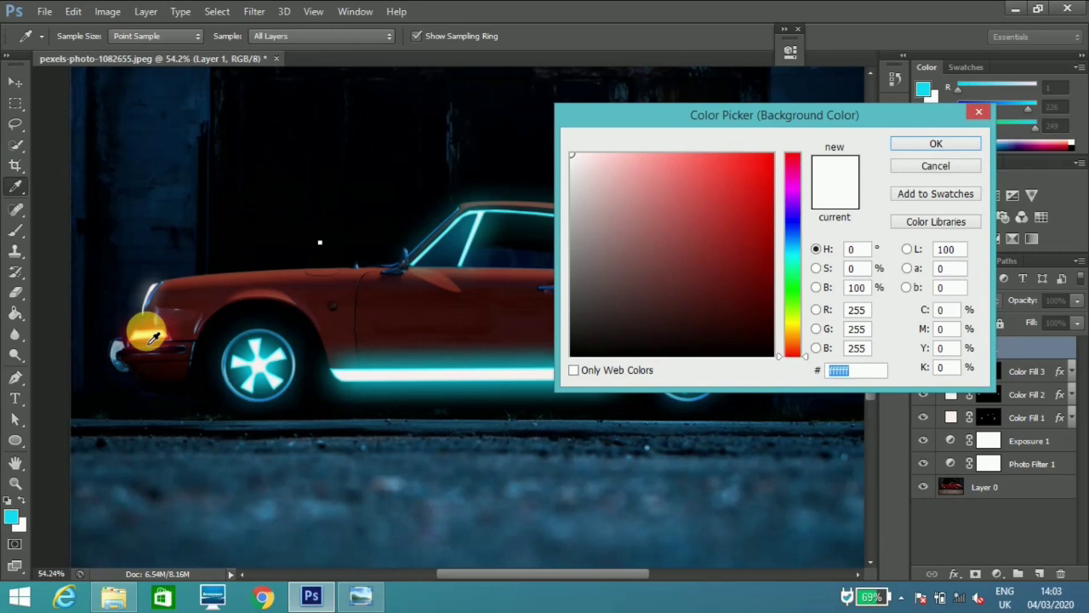
left_click(152, 333)
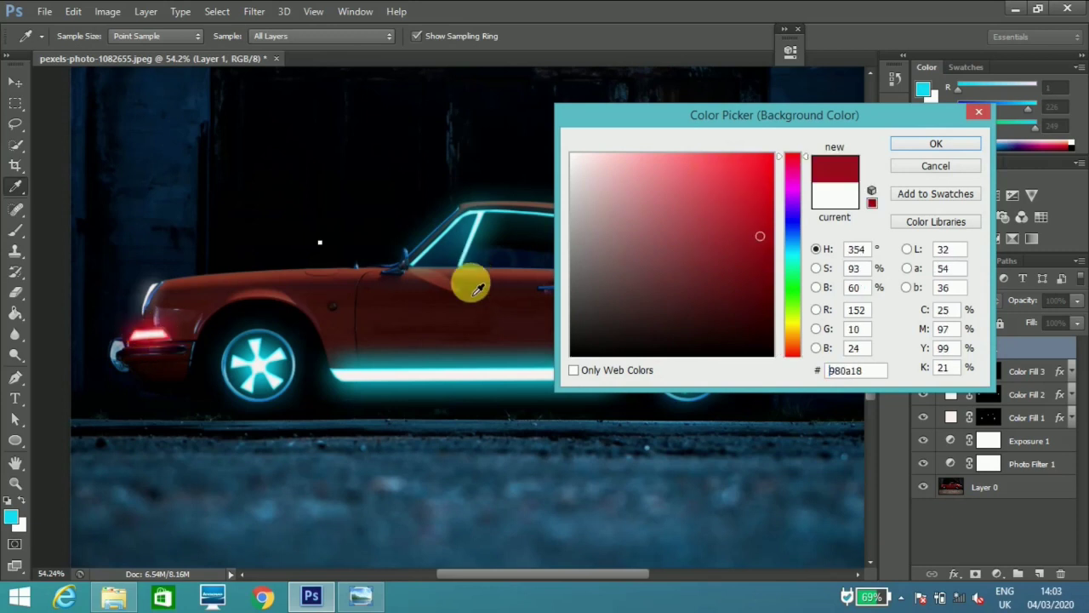
left_click(751, 173)
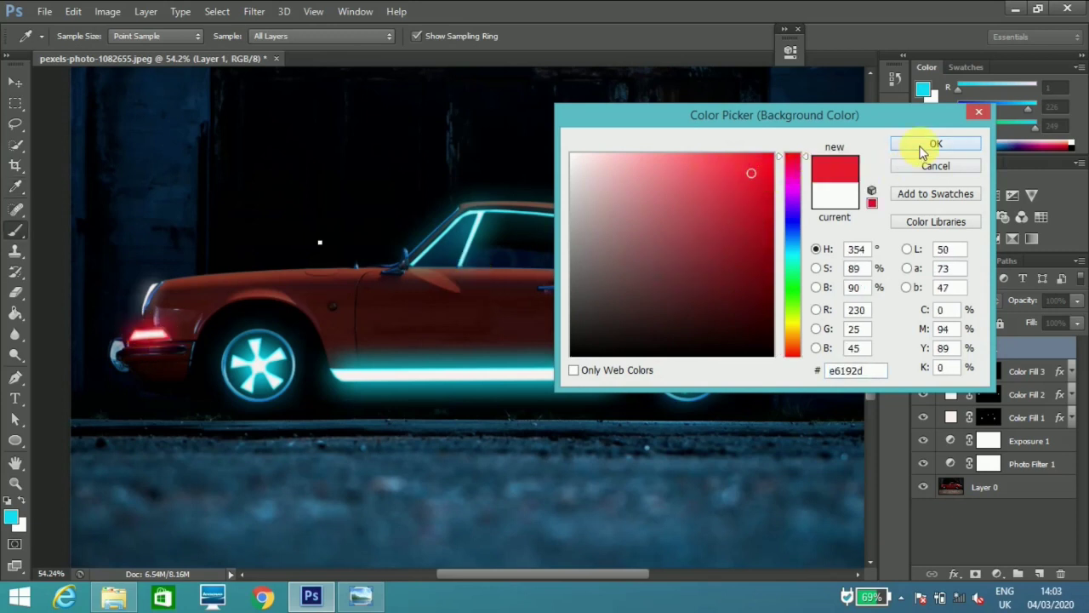
left_click(922, 146)
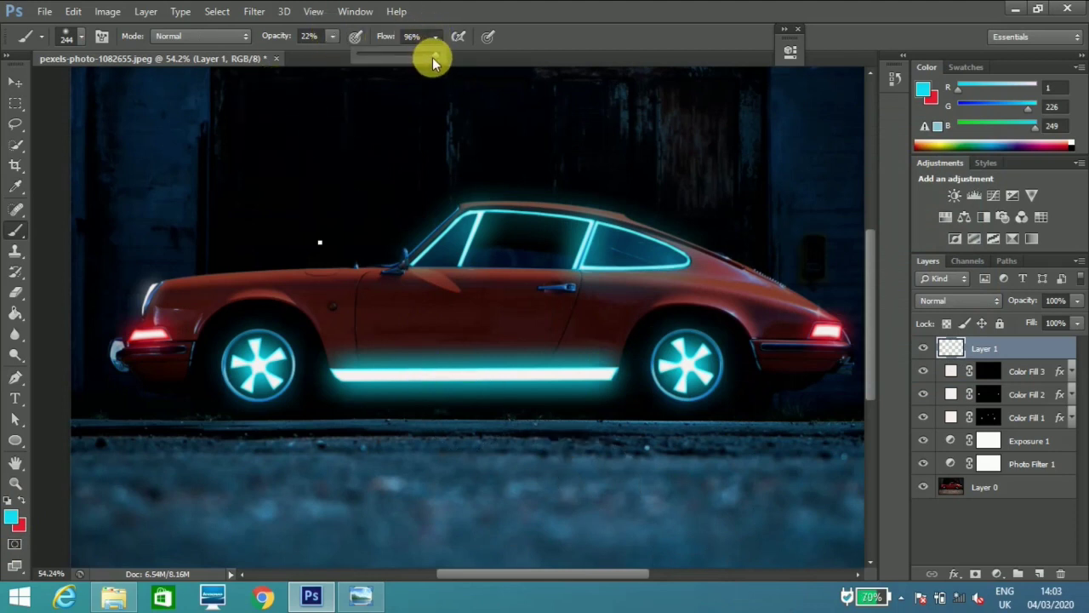
Set the brush flow to 39% and the opacity of Layer 1 to 24%, keeping the cyan foreground colour.
left_click_drag(413, 57, 445, 55)
left_click_drag(1076, 301, 1066, 323)
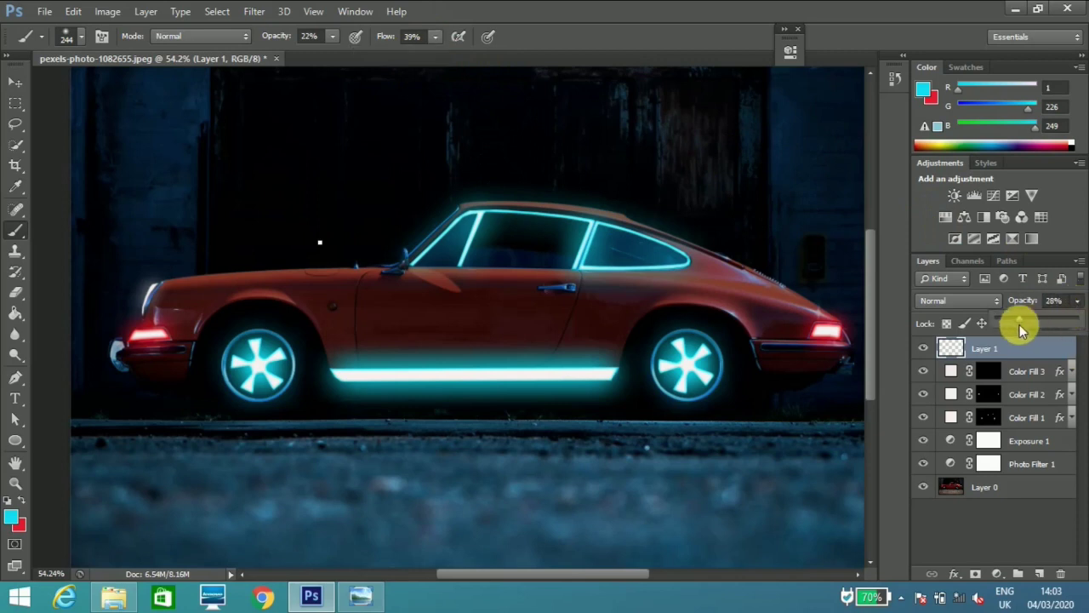
left_click(17, 517)
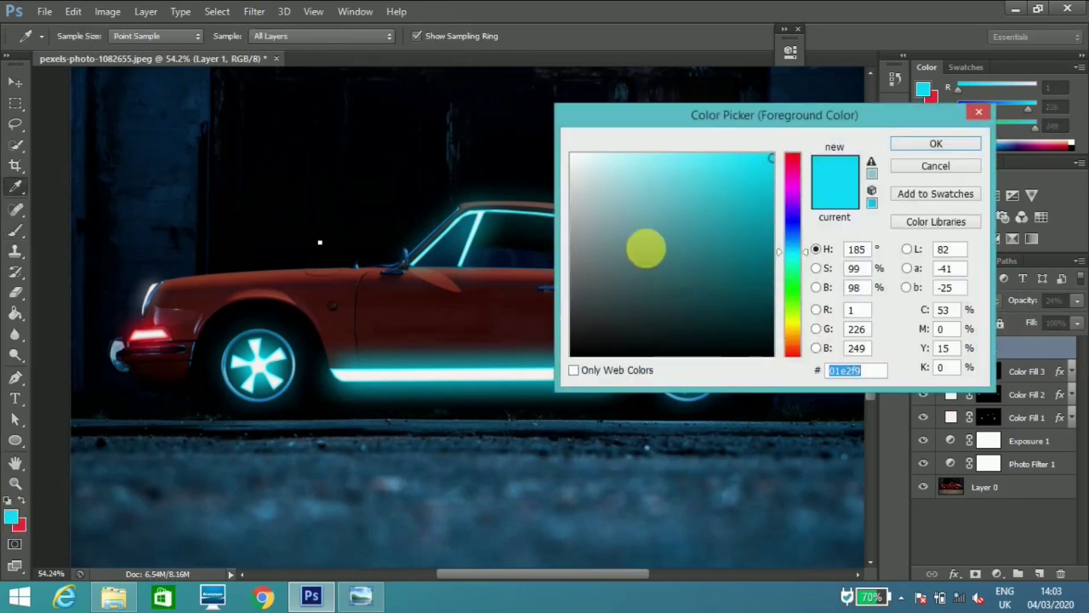
left_click(933, 144)
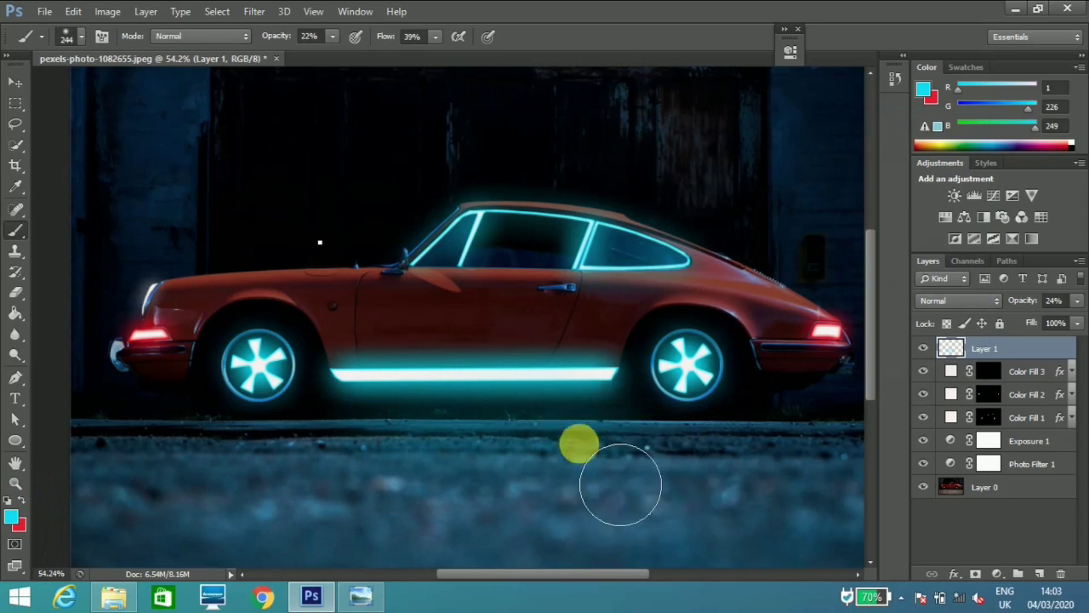
Paint soft cyan light on Layer 1 over the ground below the car and around the wheels, sill and windows.
left_click(694, 470)
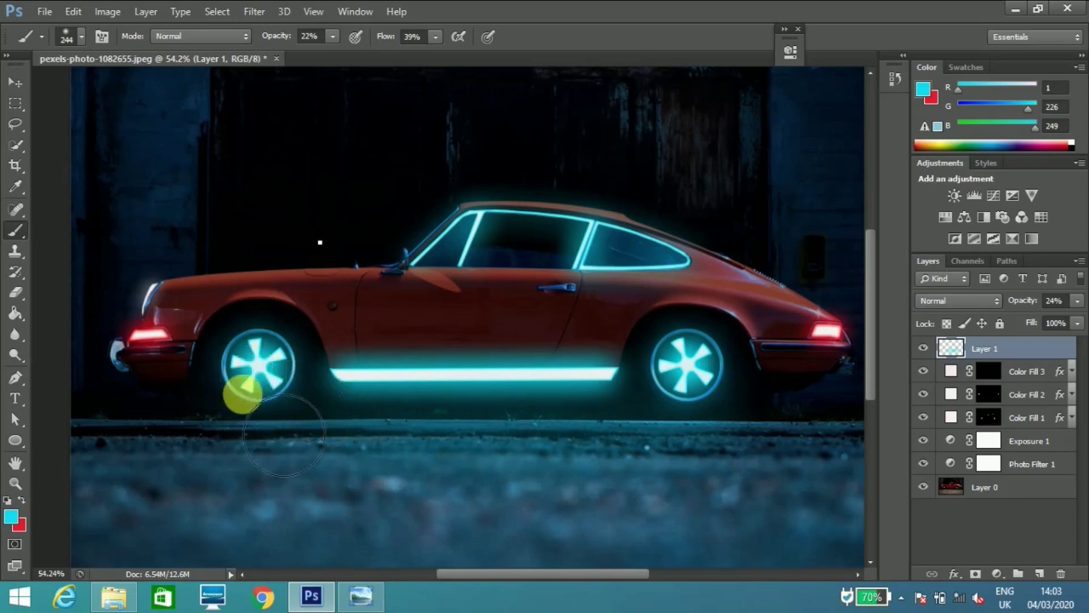
mouse_move(279, 365)
left_mouse_down()
mouse_move(216, 411)
mouse_move(271, 427)
left_mouse_up()
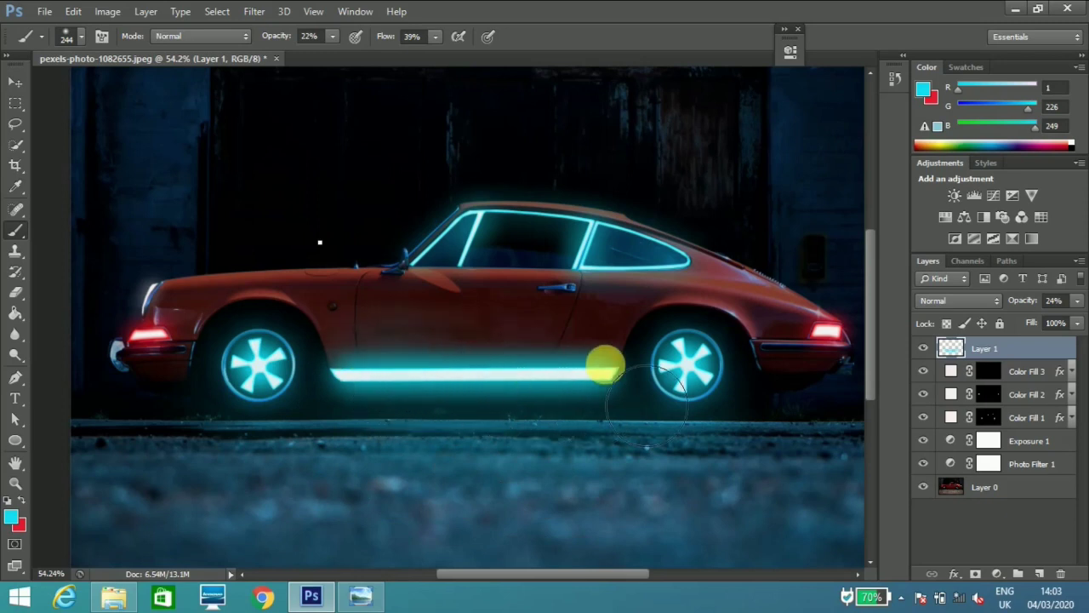
mouse_move(650, 295)
left_mouse_down()
mouse_move(629, 285)
mouse_move(693, 274)
mouse_move(685, 255)
mouse_move(653, 248)
left_mouse_up()
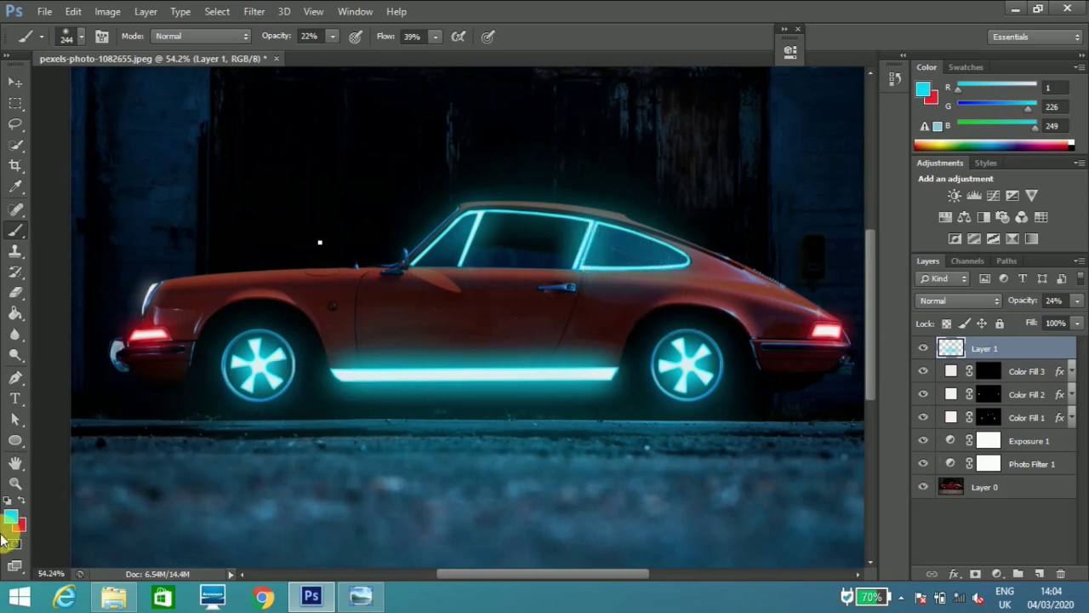
Paint soft red light around the lamps and near-white light (fbfafa) in front of the headlight on Layer 1.
left_click(24, 505)
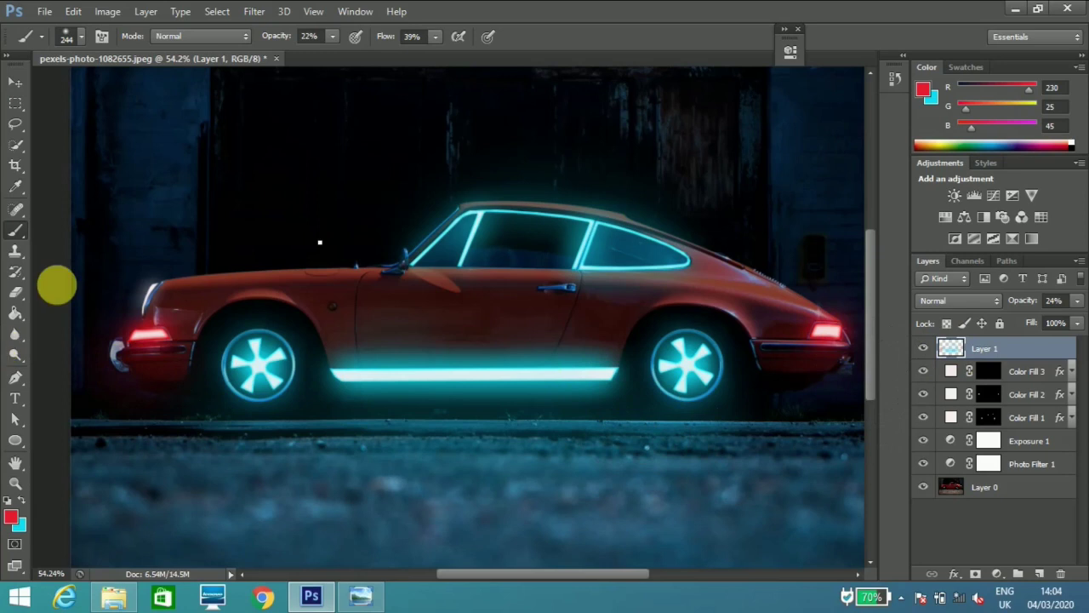
left_click(12, 518)
left_click(576, 163)
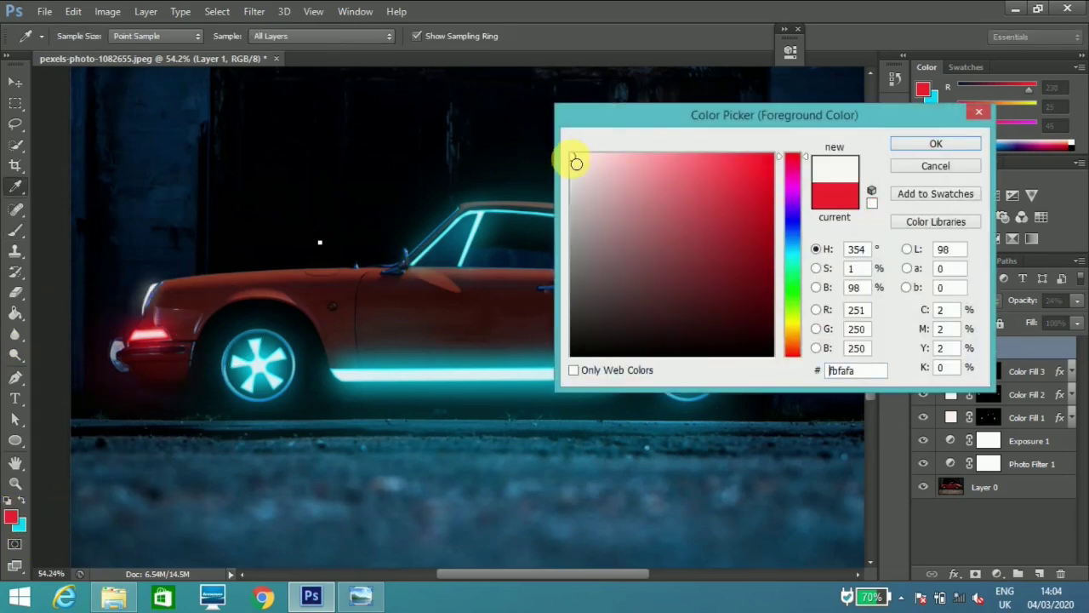
left_click(919, 151)
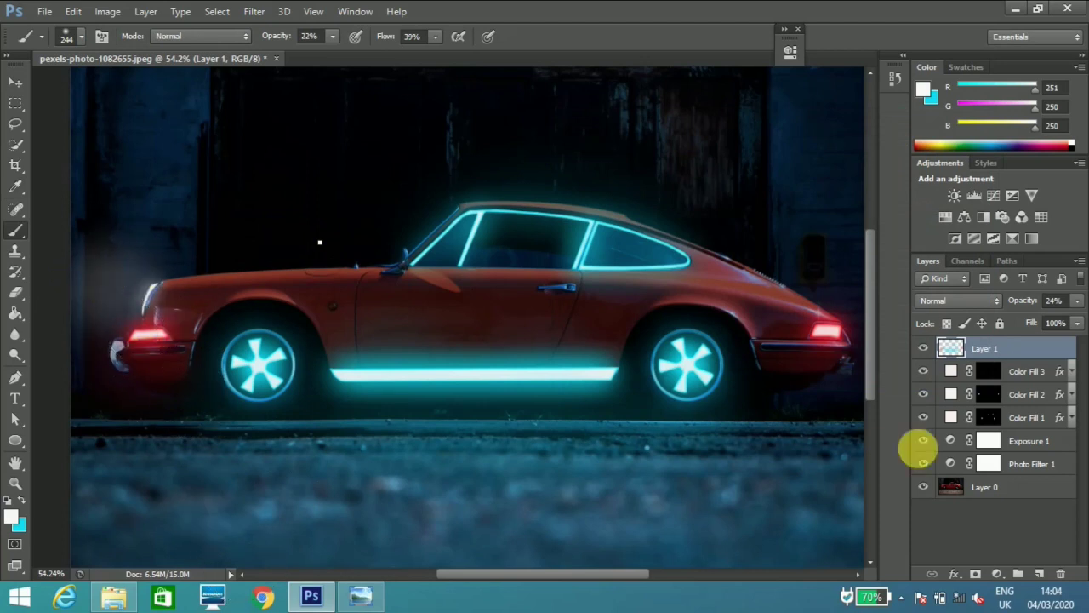
Toggle the visibility of Layer 1 to compare the car with and without the painted light.
left_click(924, 348)
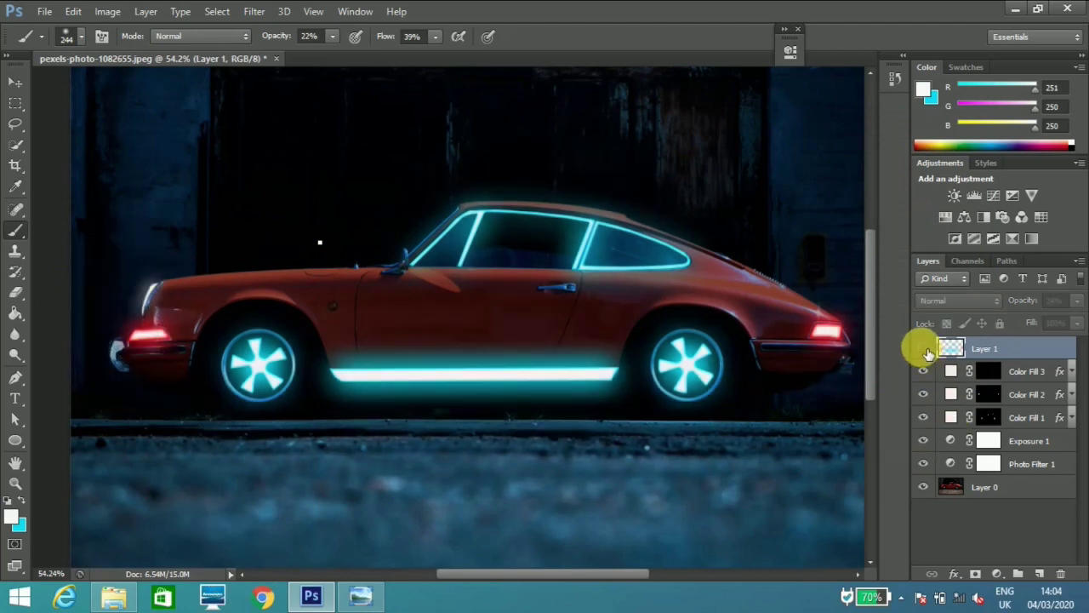
left_click(924, 349)
left_click(925, 349)
left_click(925, 350)
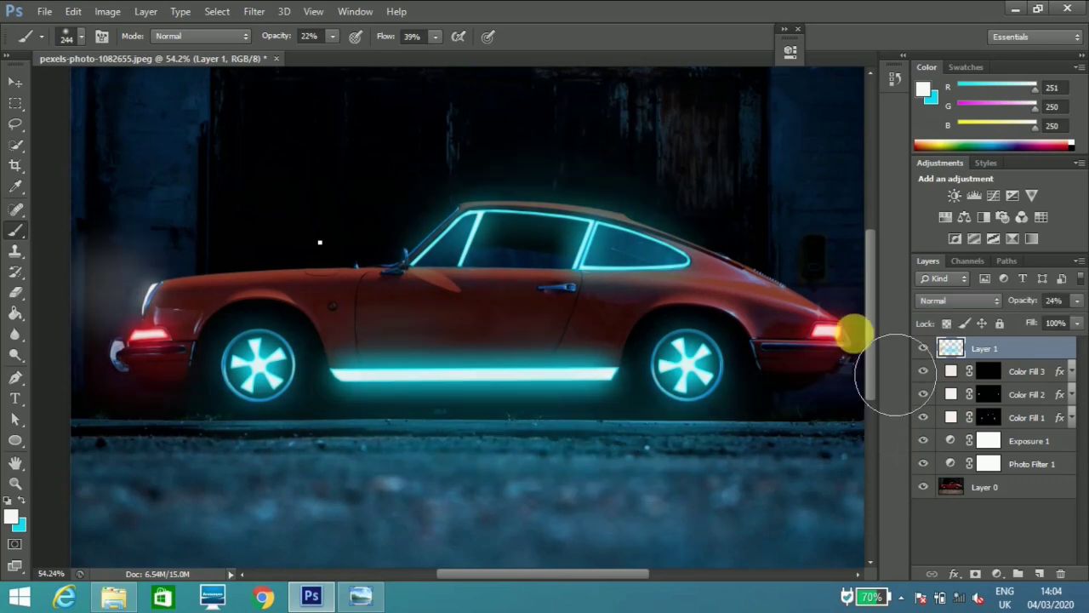
left_click_drag(873, 280, 874, 281)
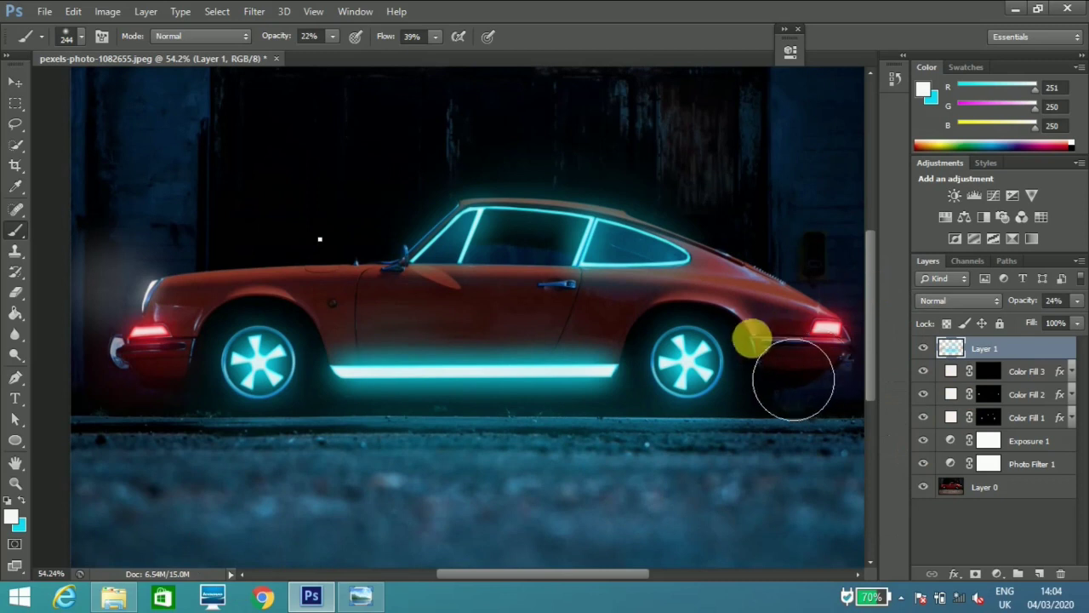
scroll(614, 407, "down", 1)
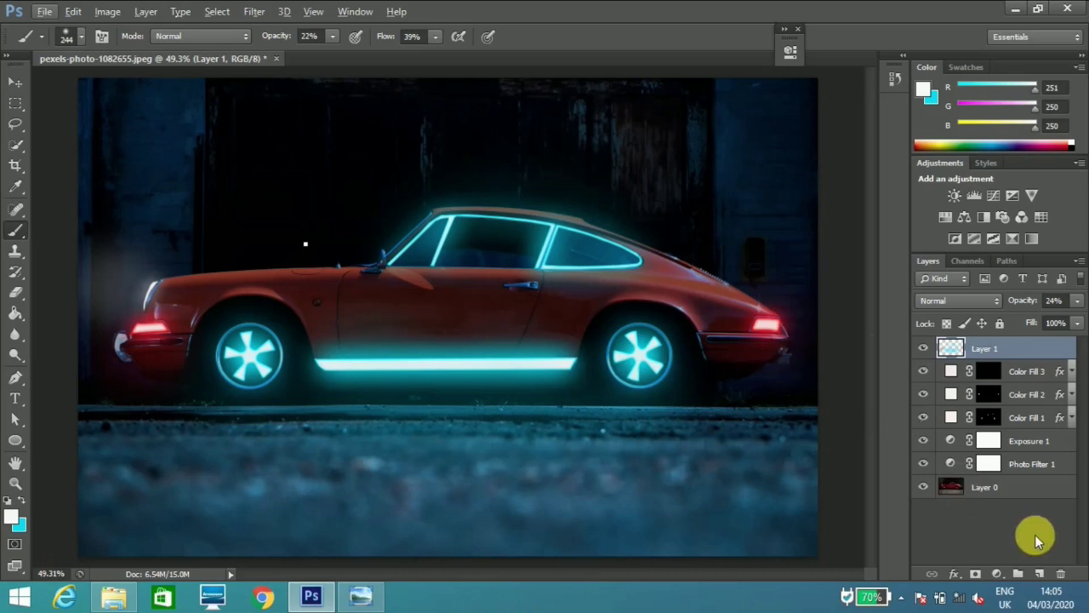
left_click(1030, 371)
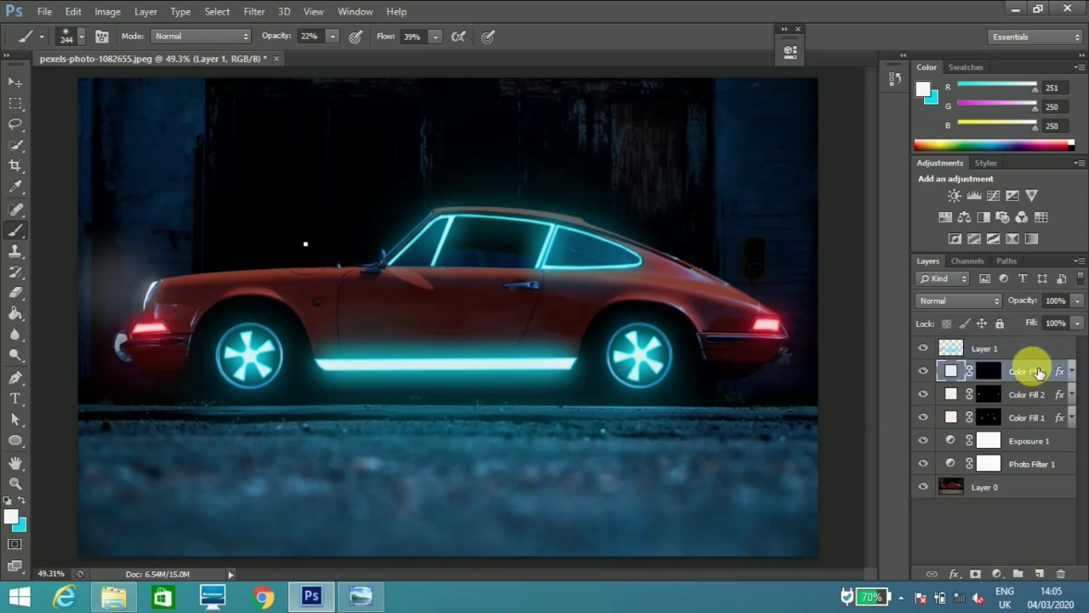
left_click(997, 574)
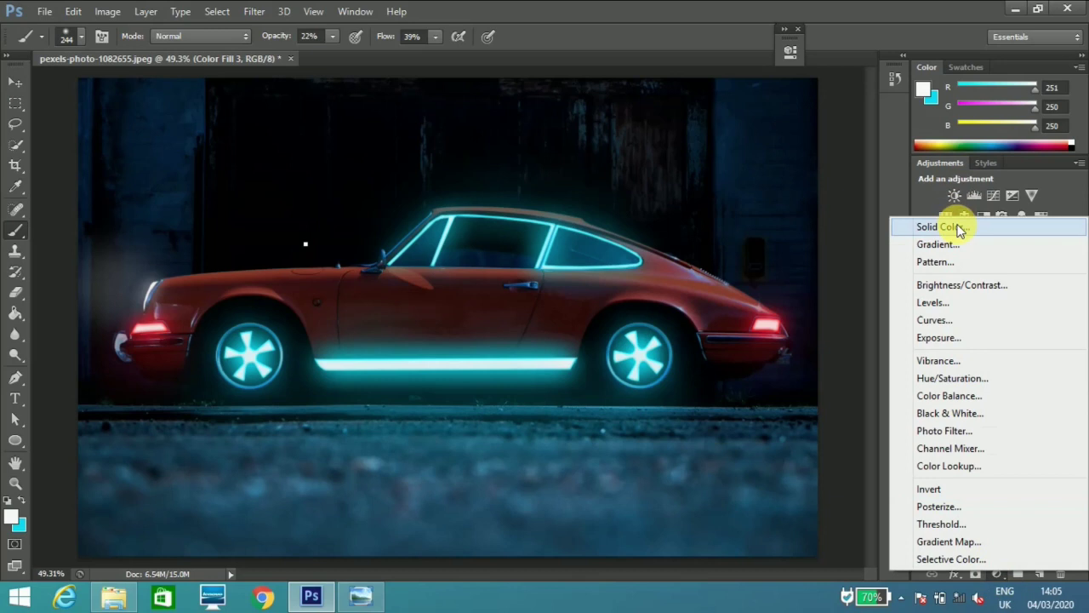
left_click(956, 223)
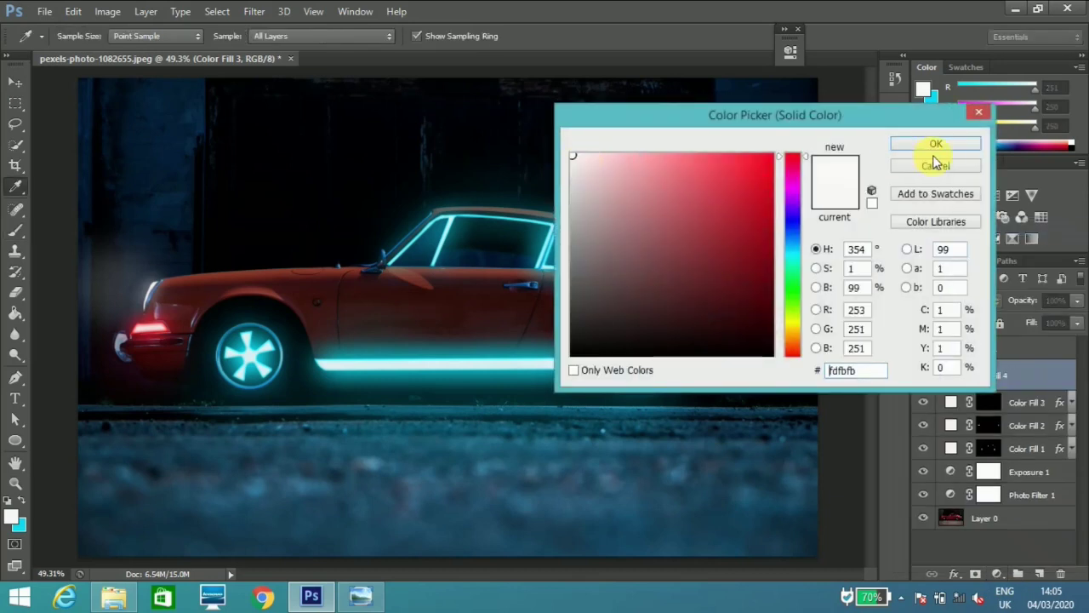
left_click(934, 153)
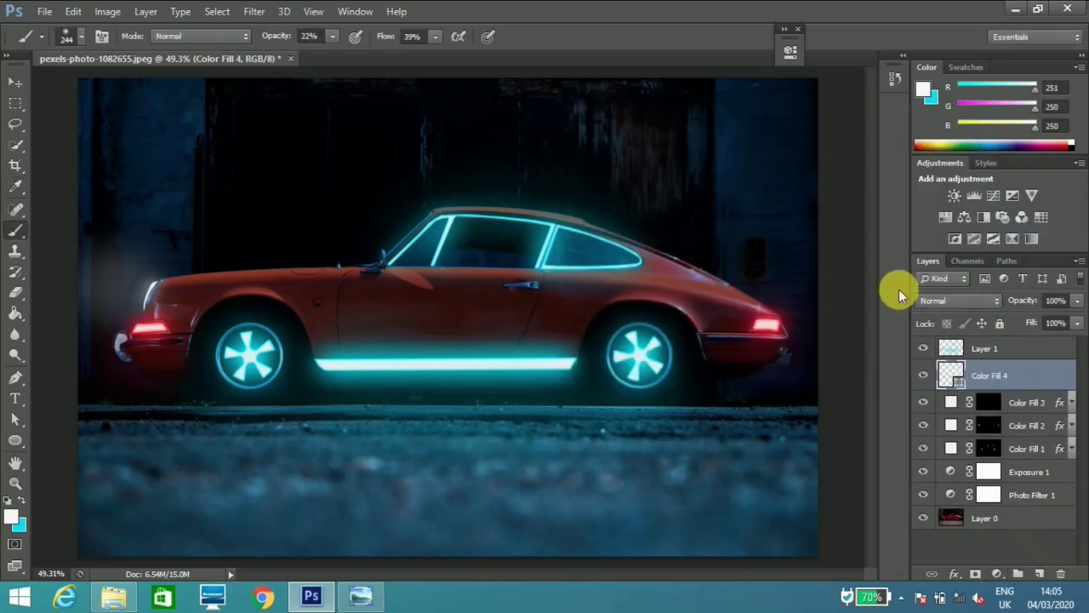
key("Delete")
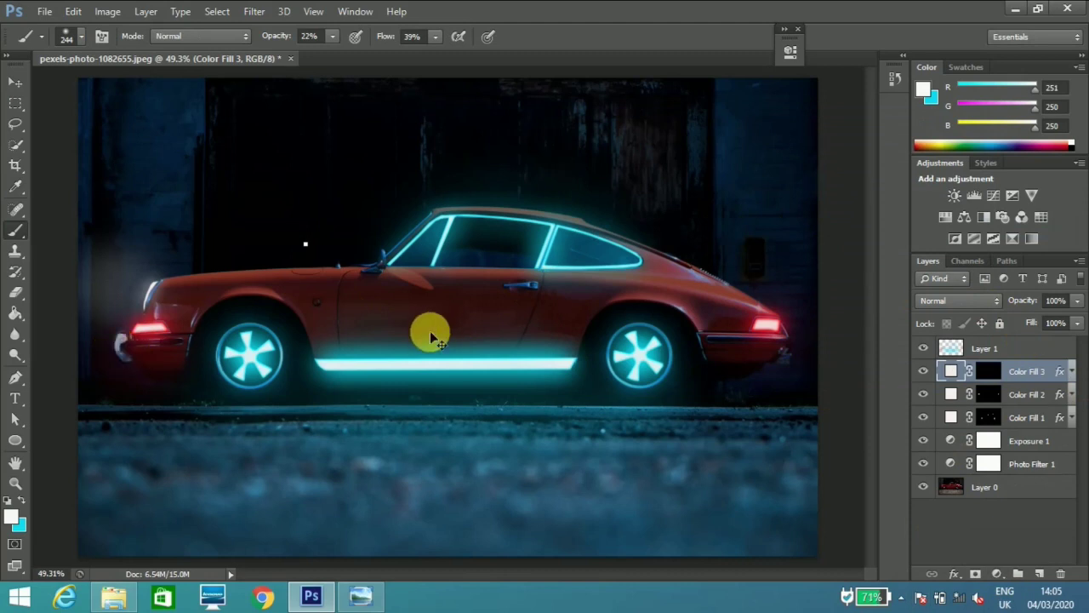
Hide the on-canvas extras and paint more cyan light above the car's roof on Layer 1.
left_click(315, 11)
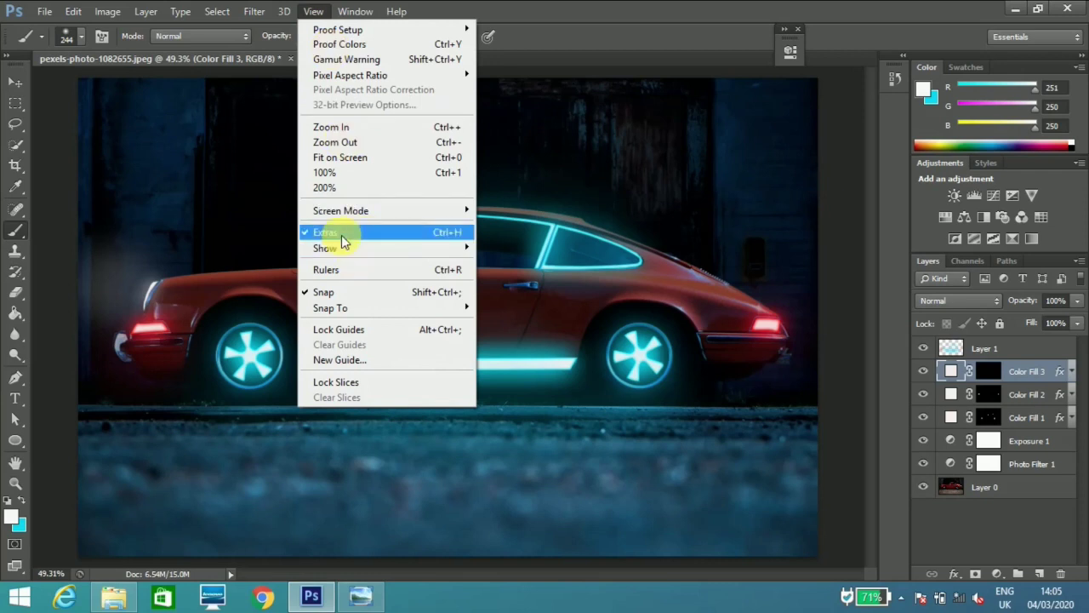
left_click(343, 239)
left_click(956, 353)
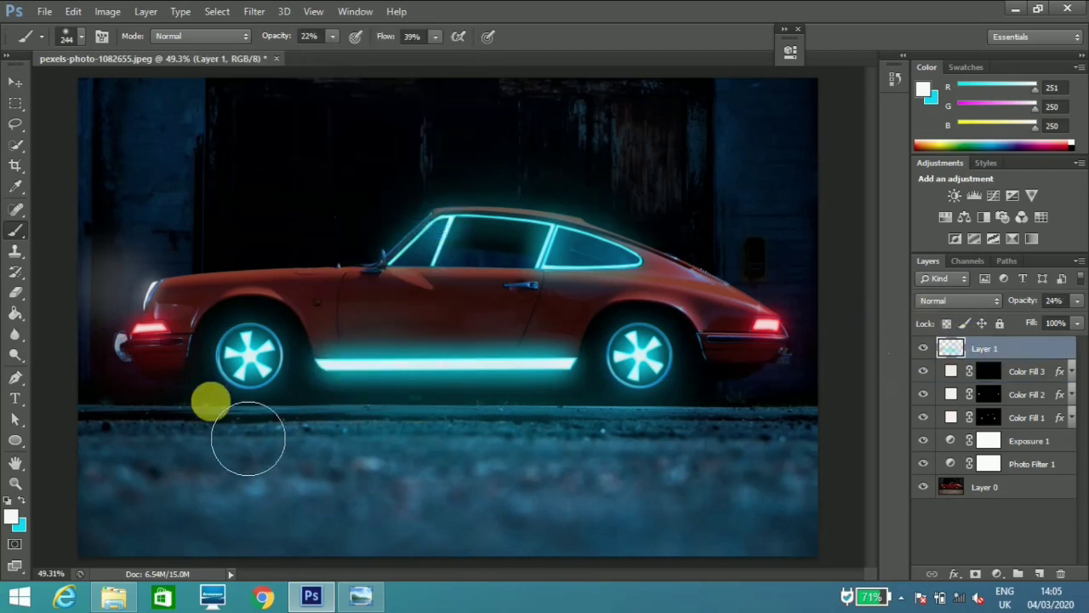
left_click(22, 503)
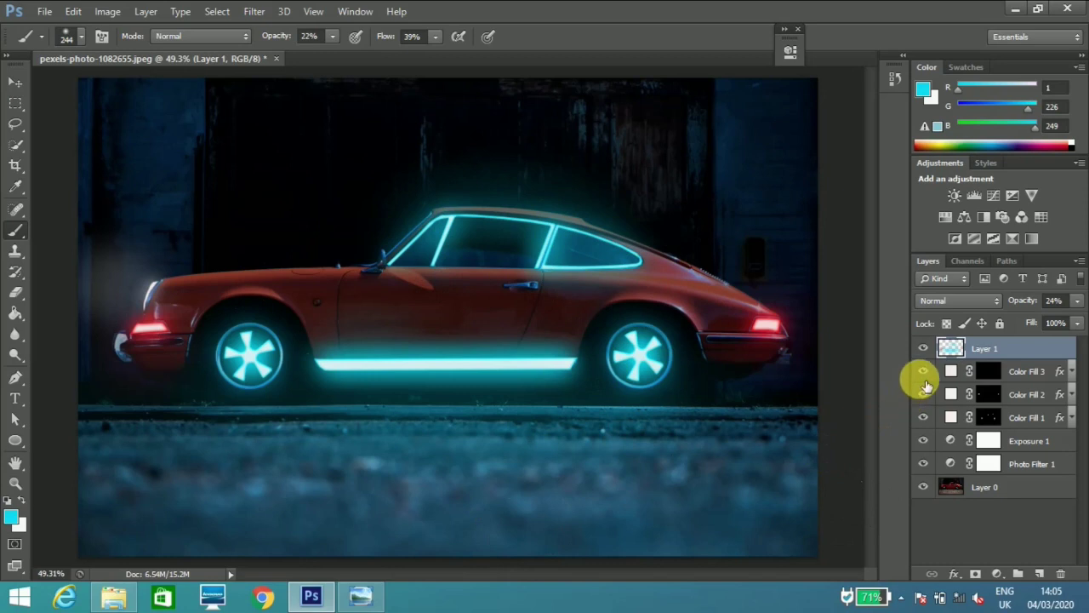
left_click(923, 349)
left_click(923, 349)
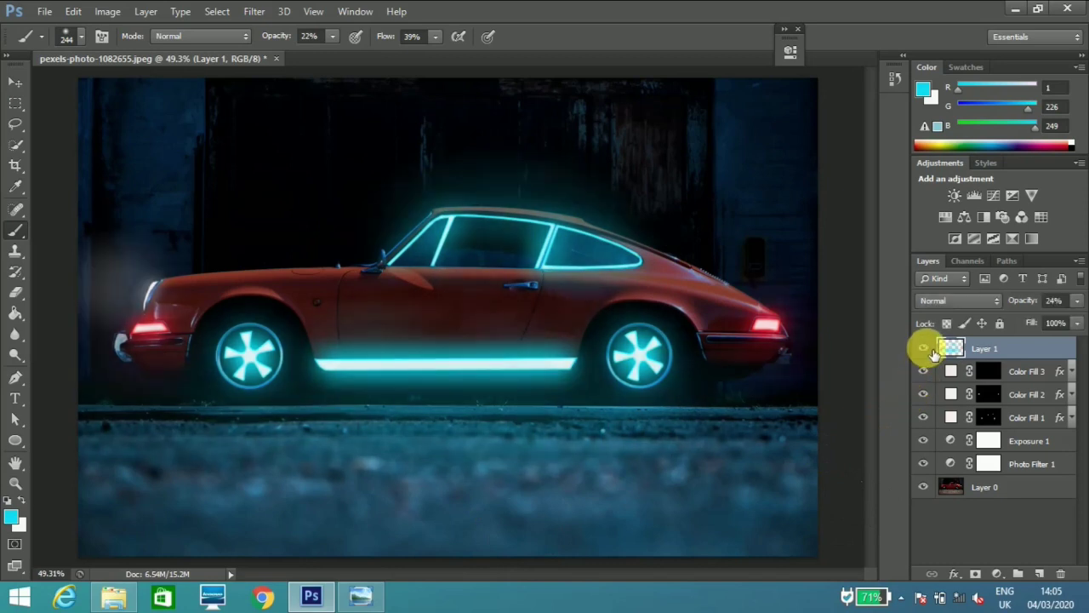
Set the background colour to the near-black 050505.
left_click(18, 524)
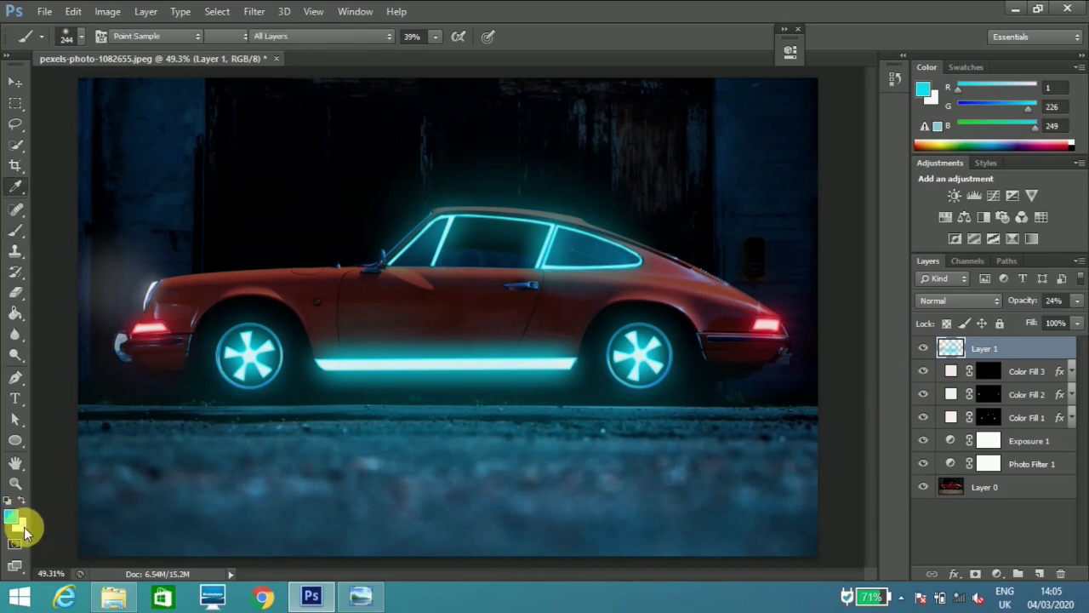
left_click(580, 352)
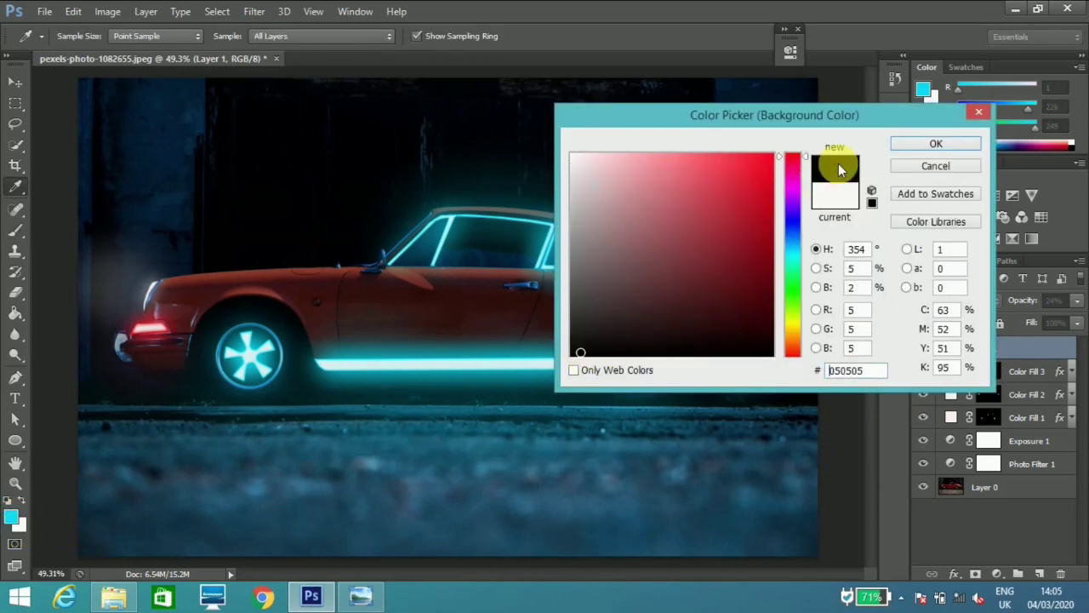
left_click(901, 146)
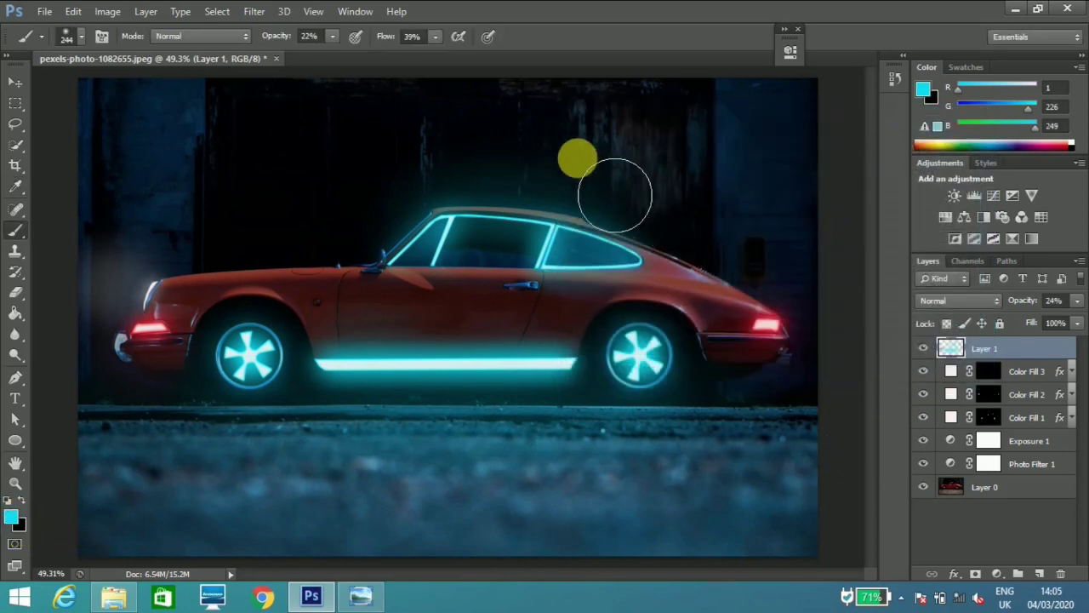
Swap the foreground and background colours and toggle Layer 1's visibility to compare the car with and without the painted light.
left_click(21, 502)
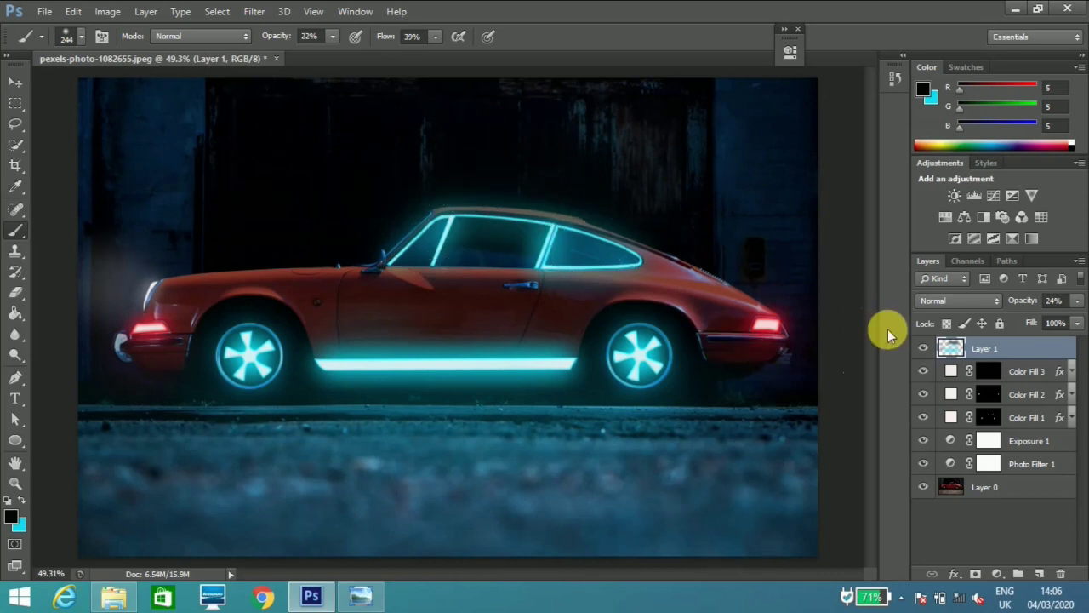
left_click(924, 348)
left_click(924, 349)
left_click(924, 349)
left_click(924, 349)
left_click(924, 349)
left_click(924, 349)
left_click(924, 349)
left_click(924, 349)
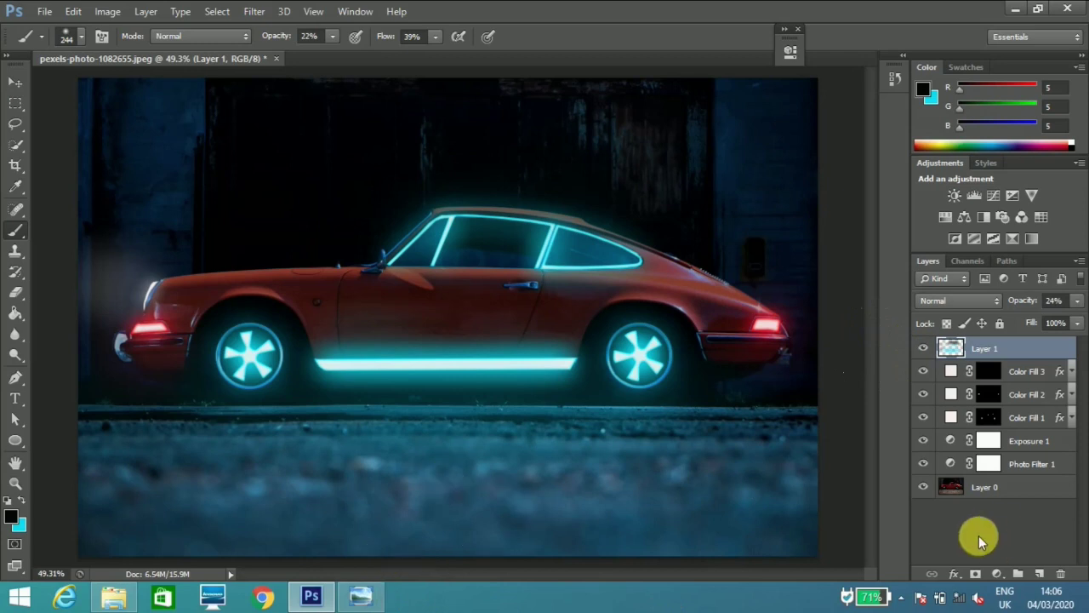
left_click(1031, 440)
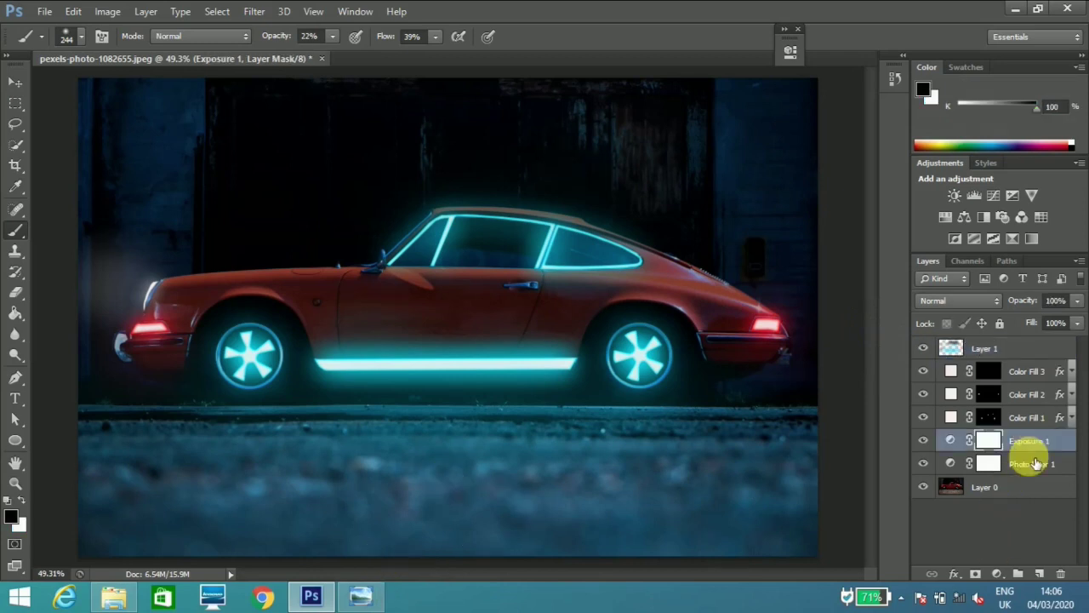
left_click(997, 575)
left_click(938, 230)
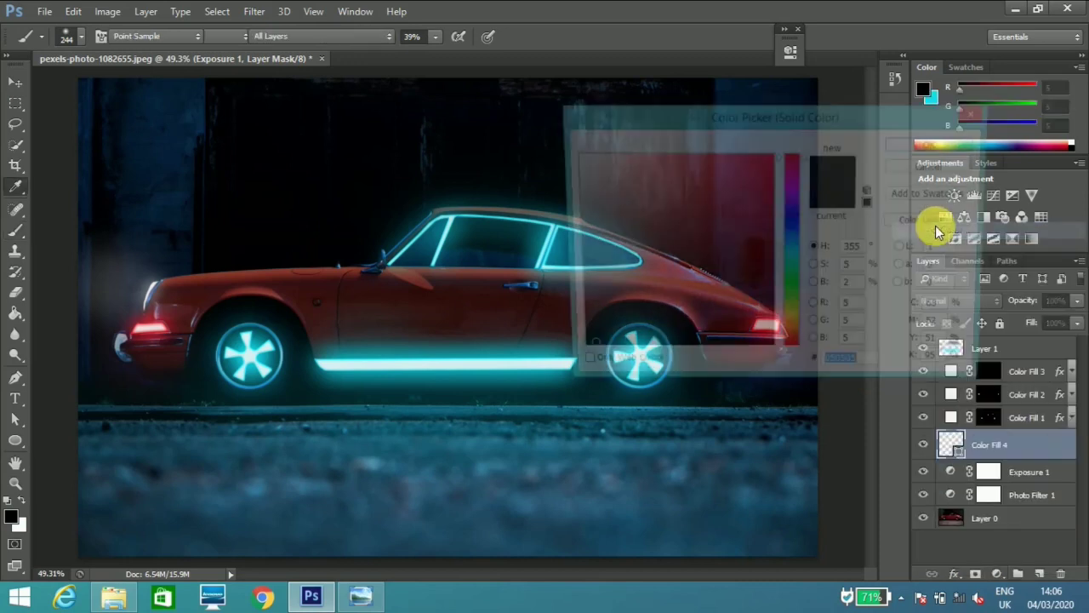
left_click(571, 161)
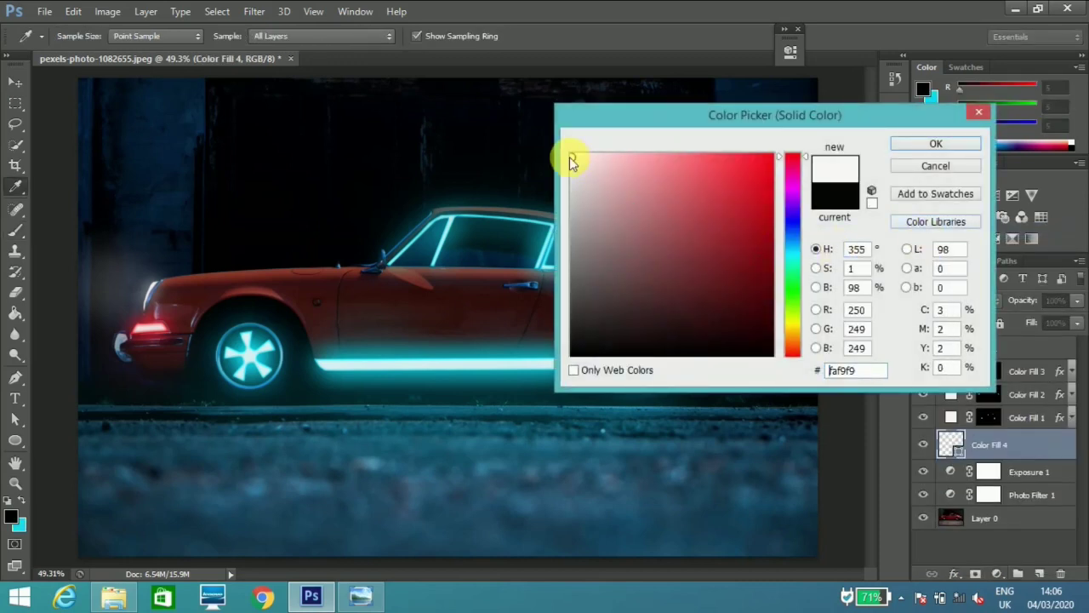
left_click(975, 115)
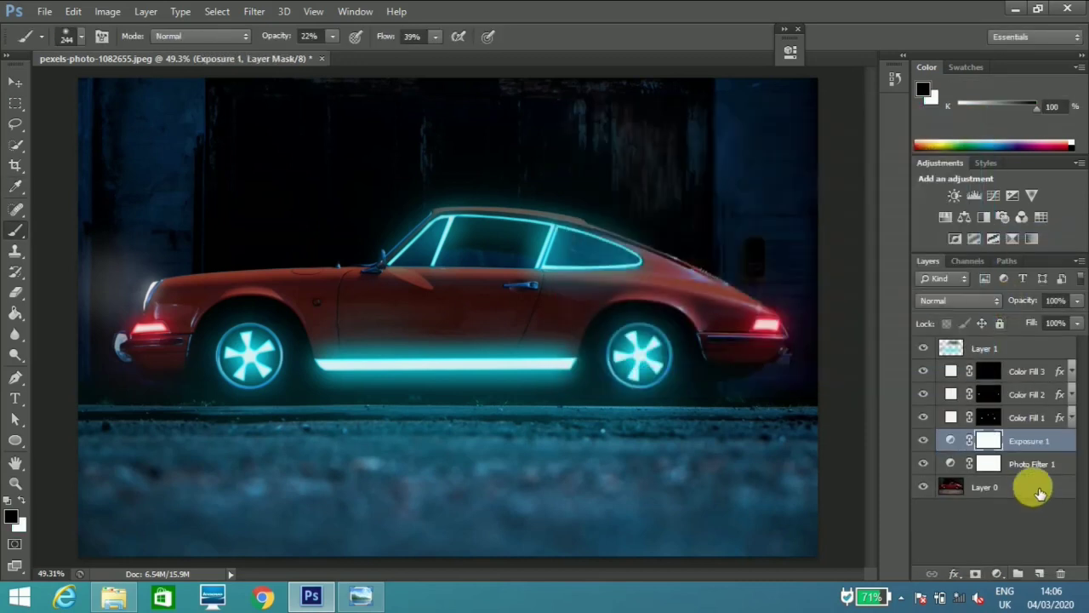
left_click(1000, 487)
left_click(1024, 424)
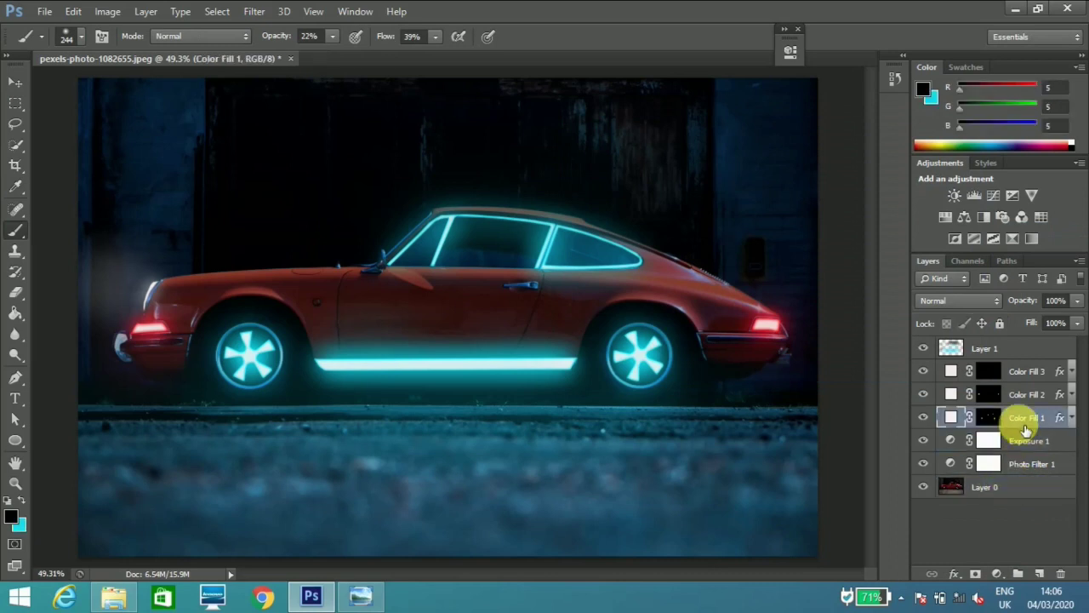
left_click(989, 372)
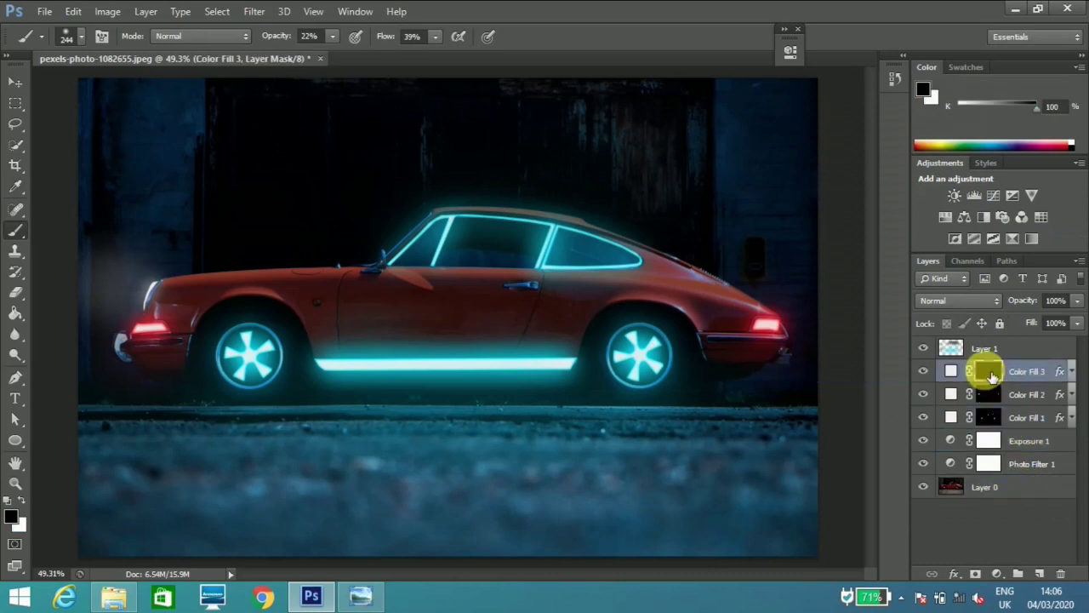
Activate the Pen tool and toggle the visibility of Color Fill 3, 2 and 1 to check what each layer lights.
left_click(17, 379)
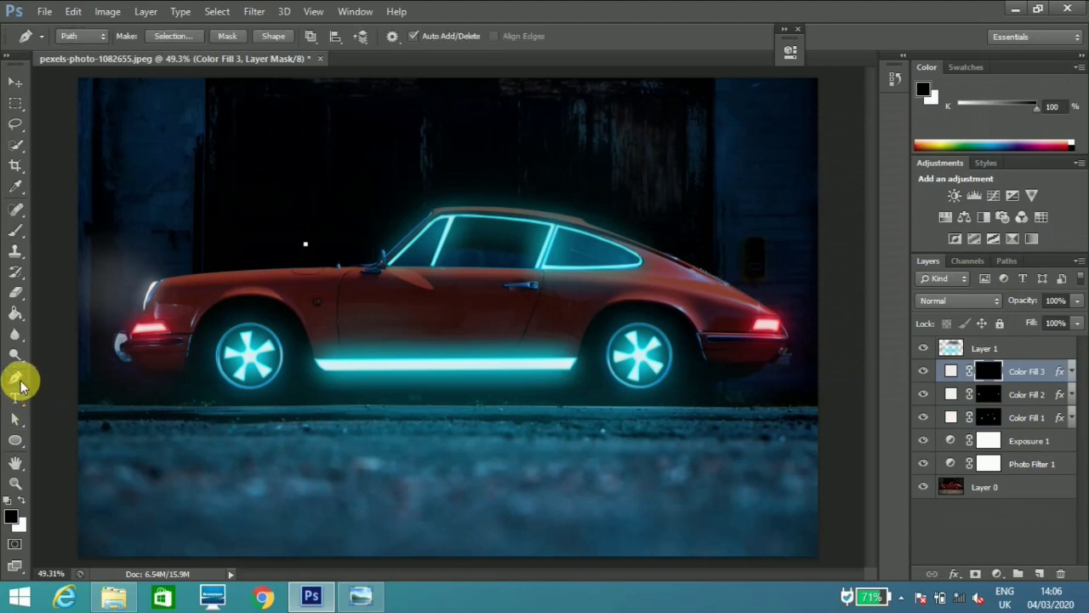
left_click(979, 350)
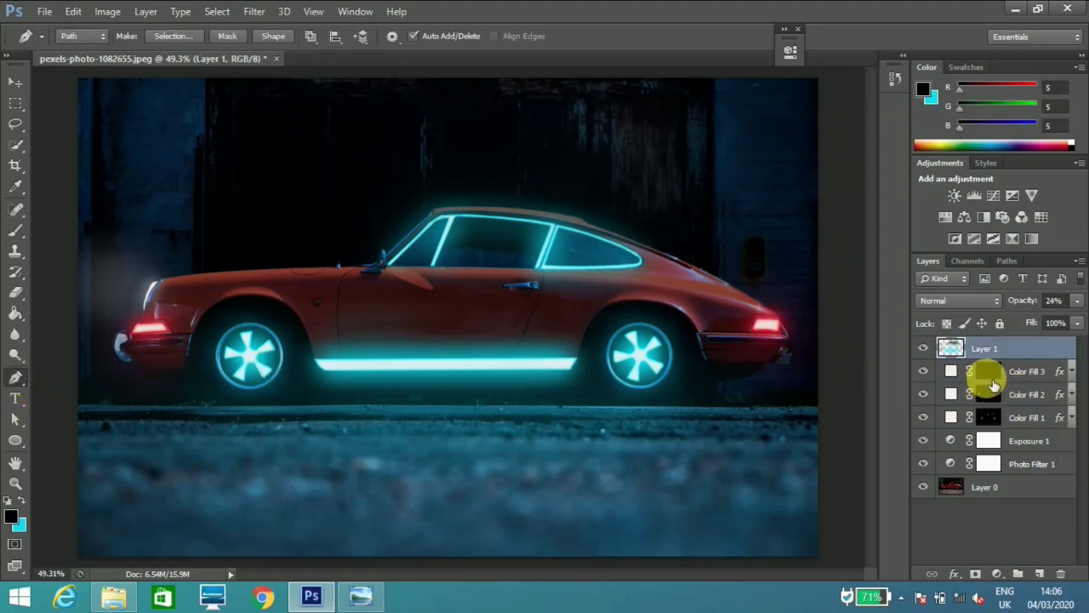
left_click(923, 374)
left_click(930, 397)
left_click(930, 396)
left_click(932, 402)
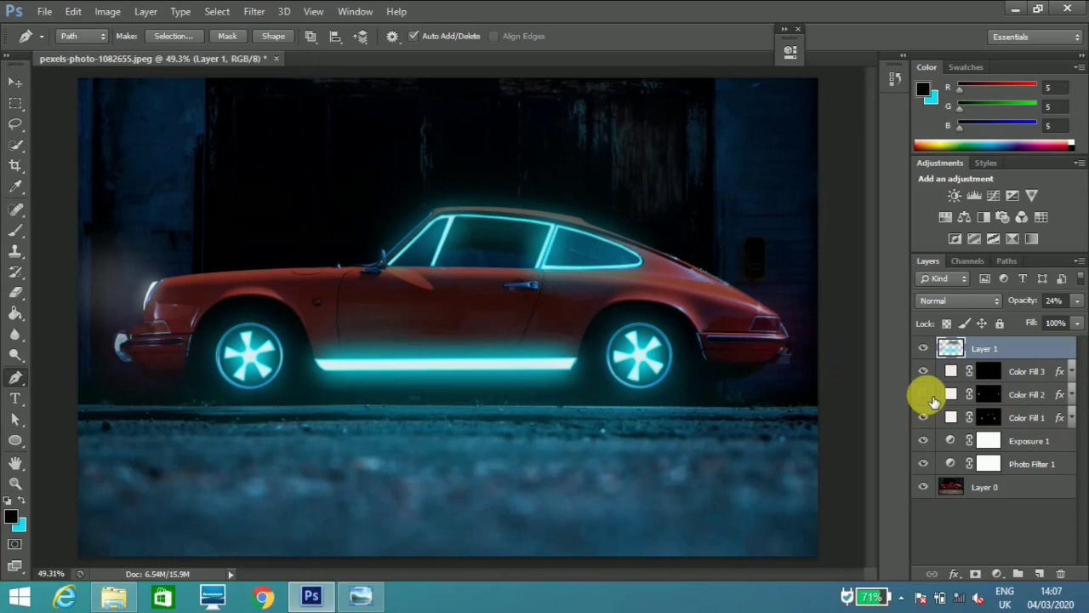
left_click(923, 394)
left_click(924, 417)
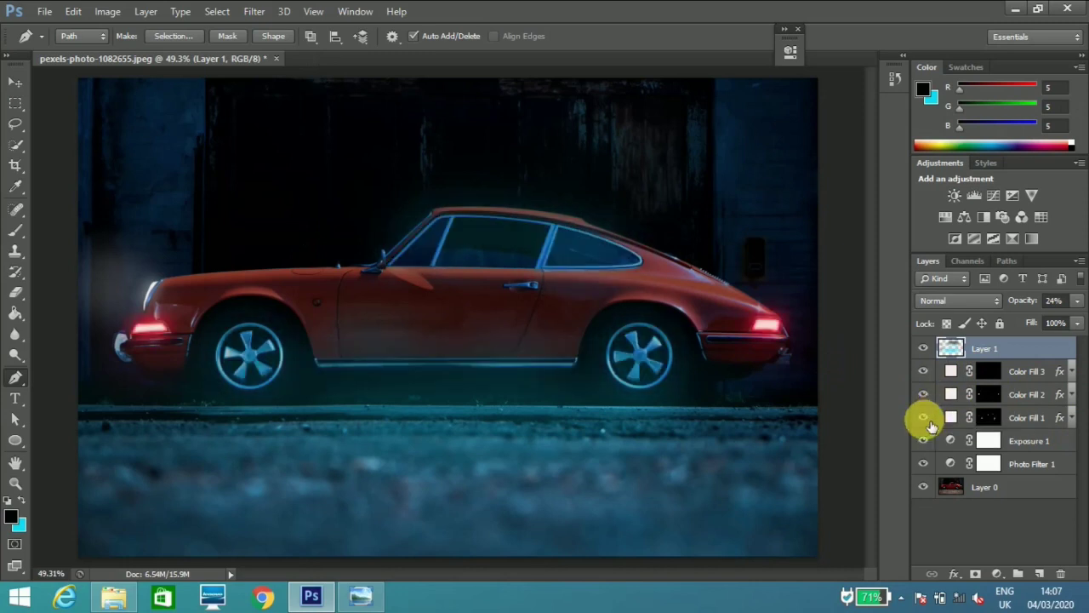
left_click(924, 416)
Target the Color Fill 1 layer mask and outline the rear bumper's strip below the tail lamp with a closed Pen path.
left_click(987, 418)
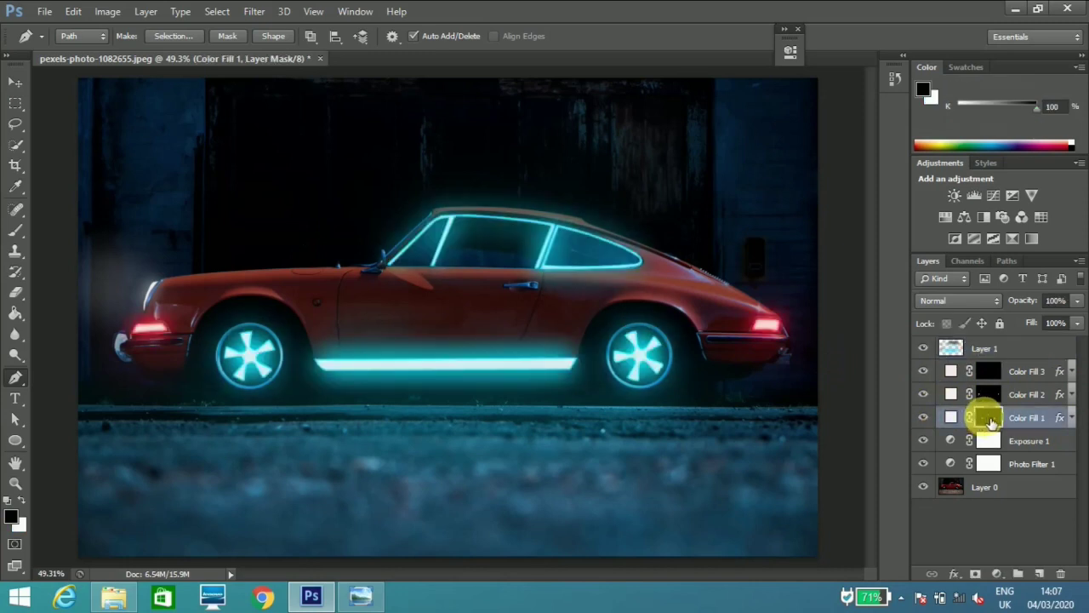
scroll(637, 326, "up", 2)
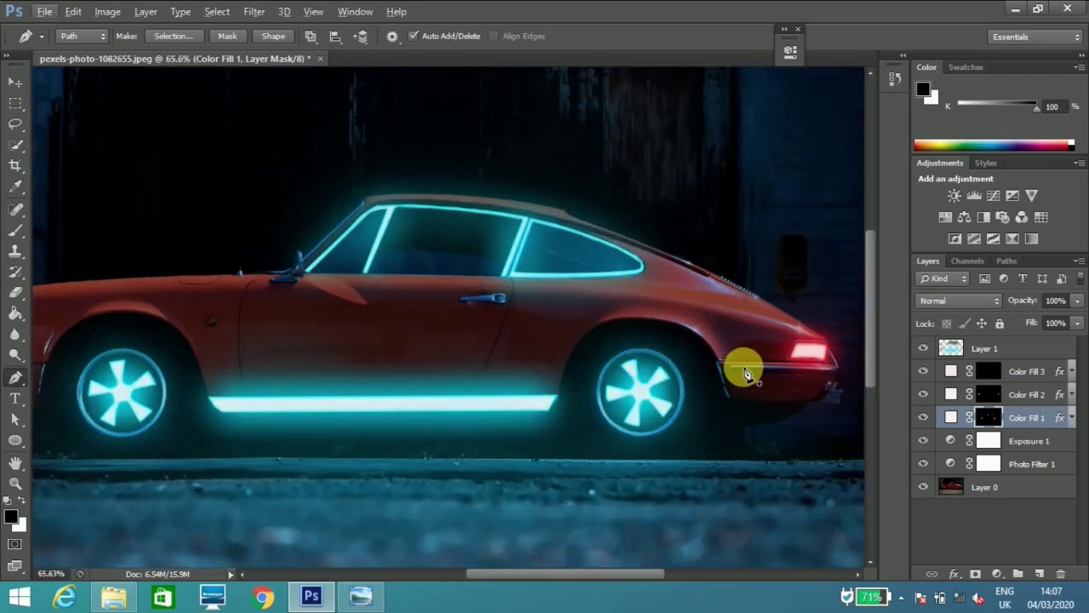
left_click_drag(622, 572, 669, 572)
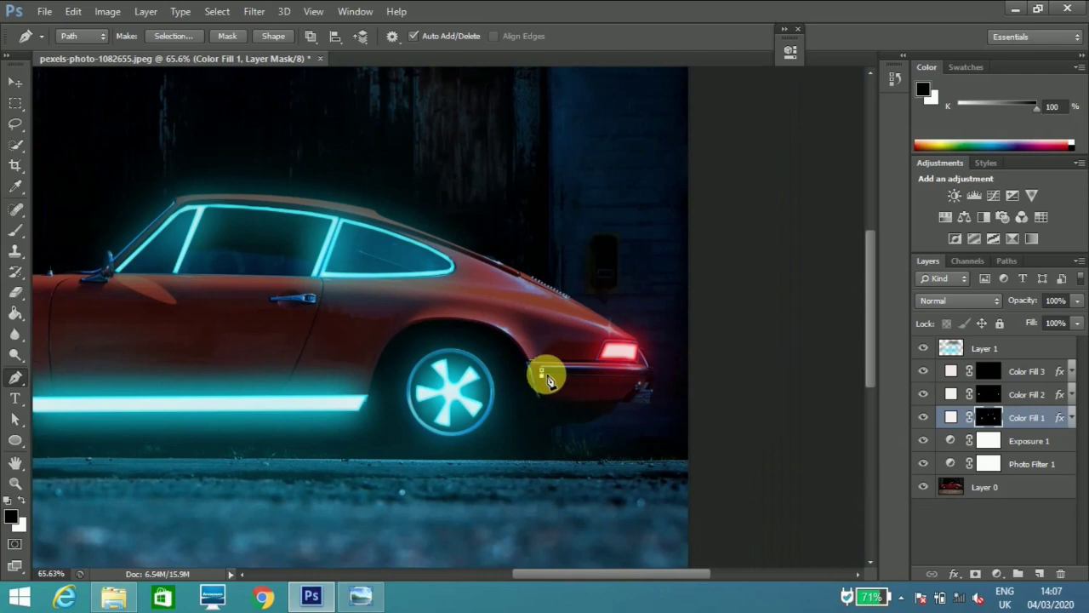
left_click(638, 380)
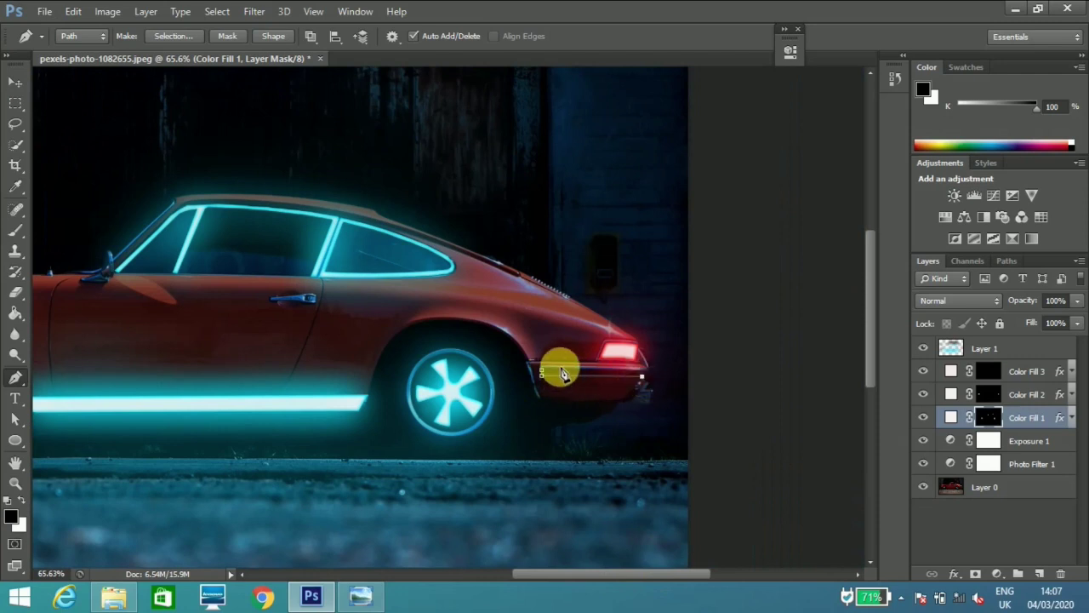
left_click_drag(561, 369, 651, 389)
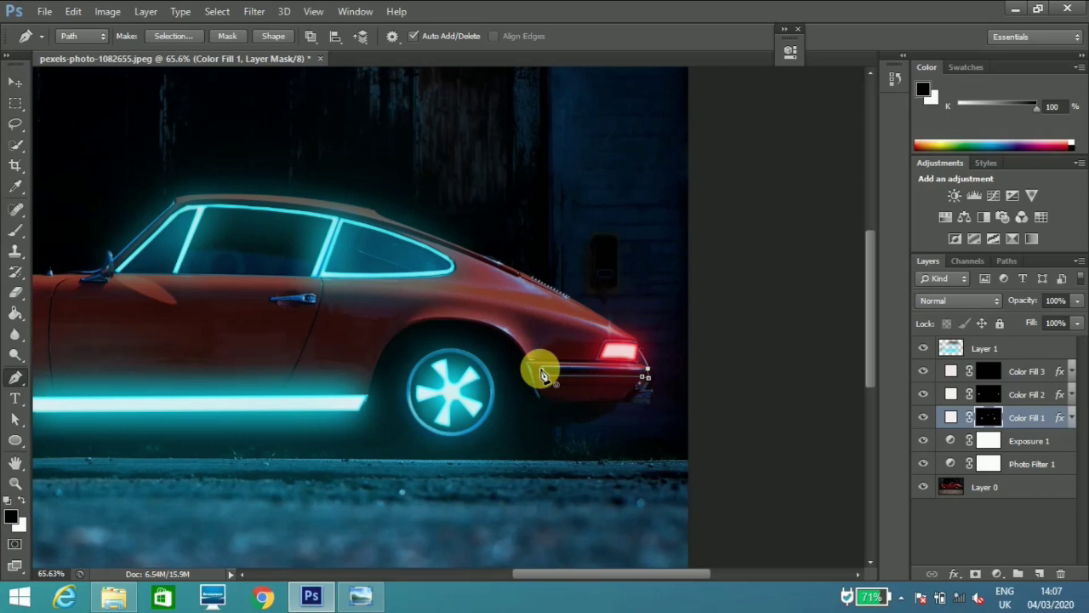
left_click_drag(555, 379, 571, 385)
Convert the rear bumper path to a selection and fill it with white on the Color Fill 1 mask so the strip glows.
right_click(569, 374)
left_click(648, 293)
left_click(634, 167)
left_click(634, 167)
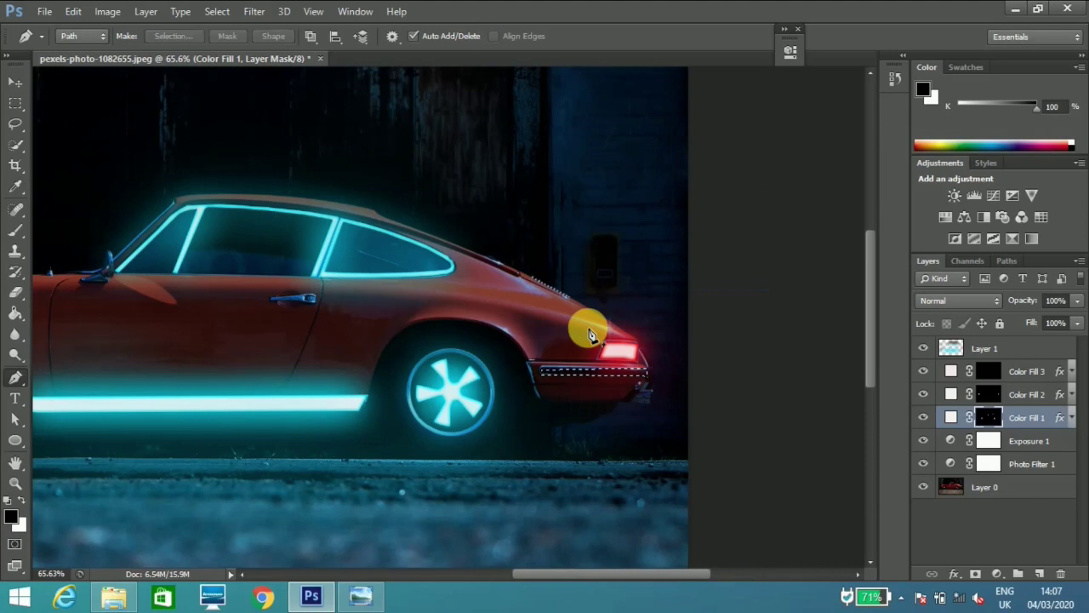
key("ctrl+BackSpace")
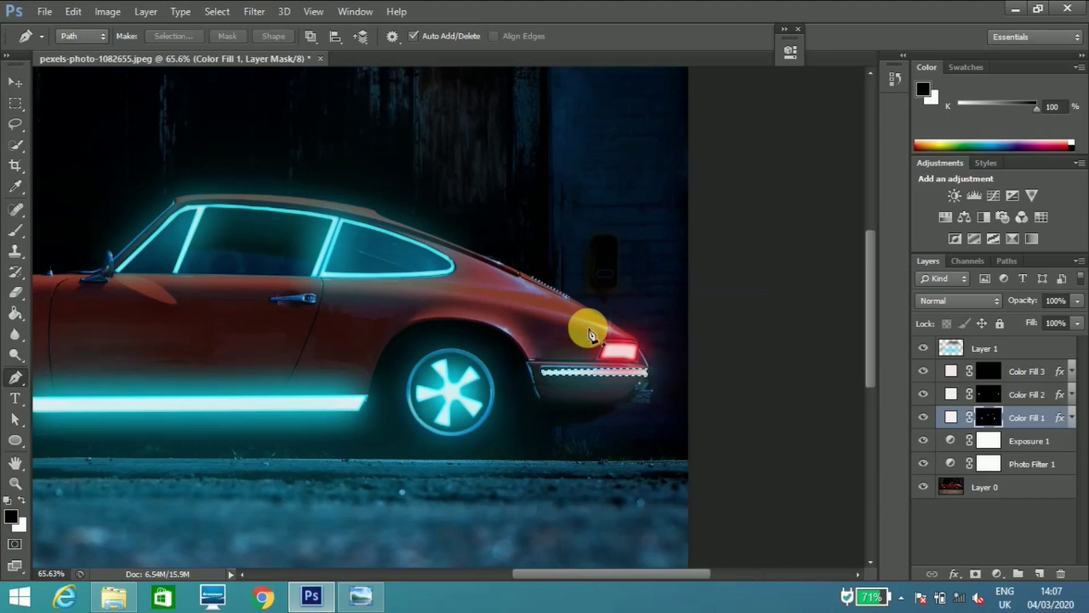
scroll(592, 334, "down", 3)
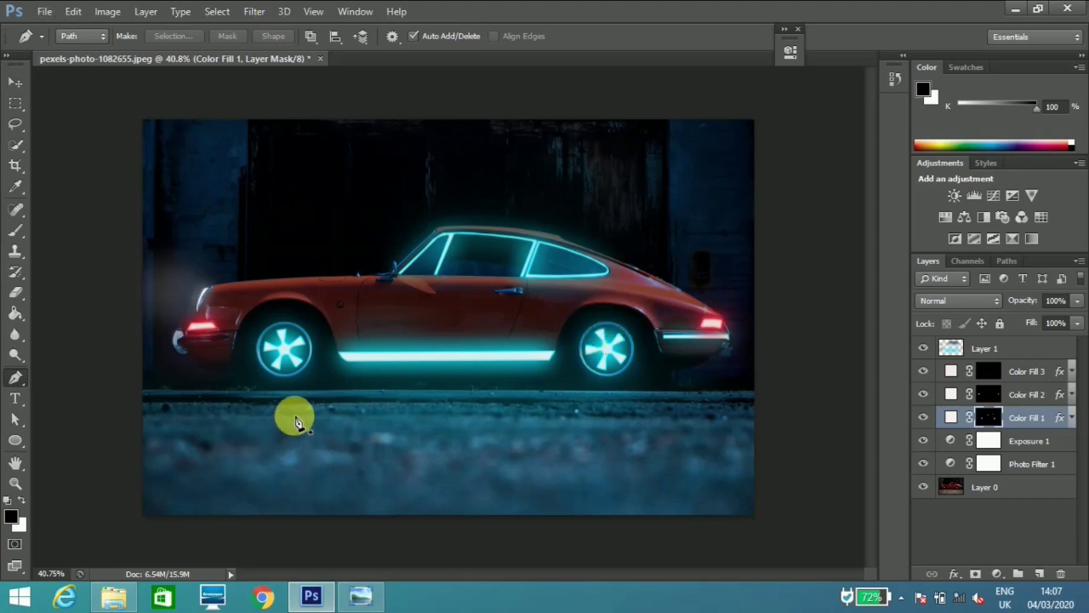
Outline the front bumper's strip below the red lamp with a closed Pen path.
scroll(296, 417, "up", 5)
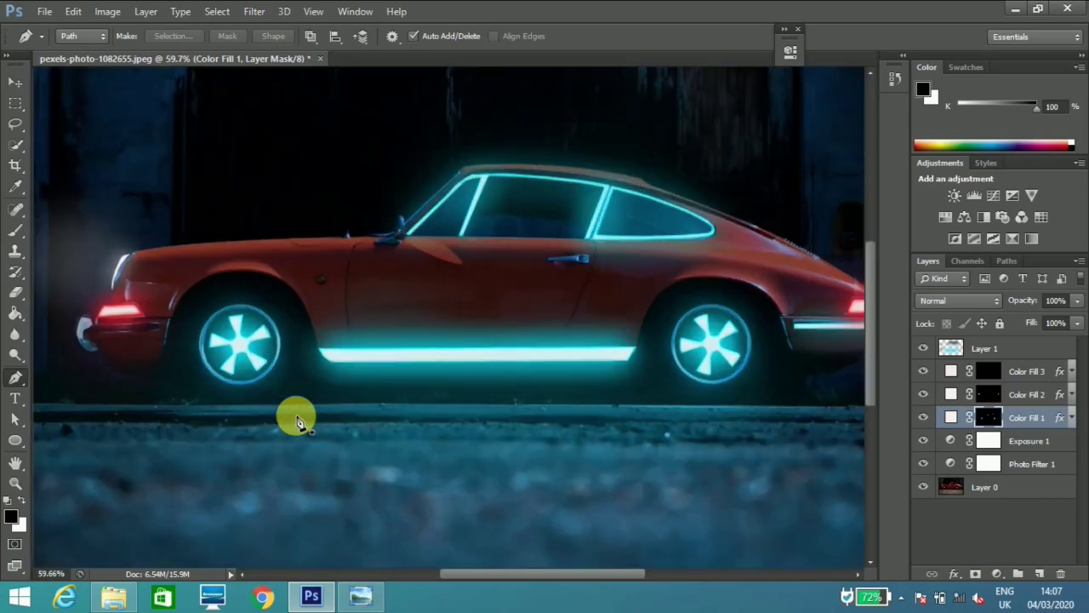
left_click_drag(145, 372, 196, 376)
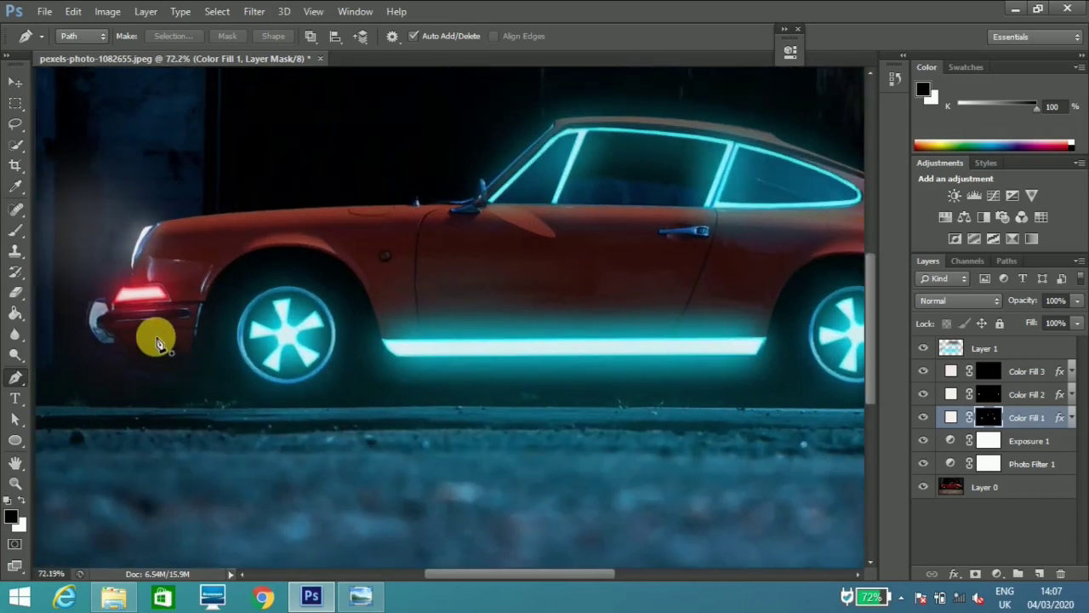
left_click(98, 321)
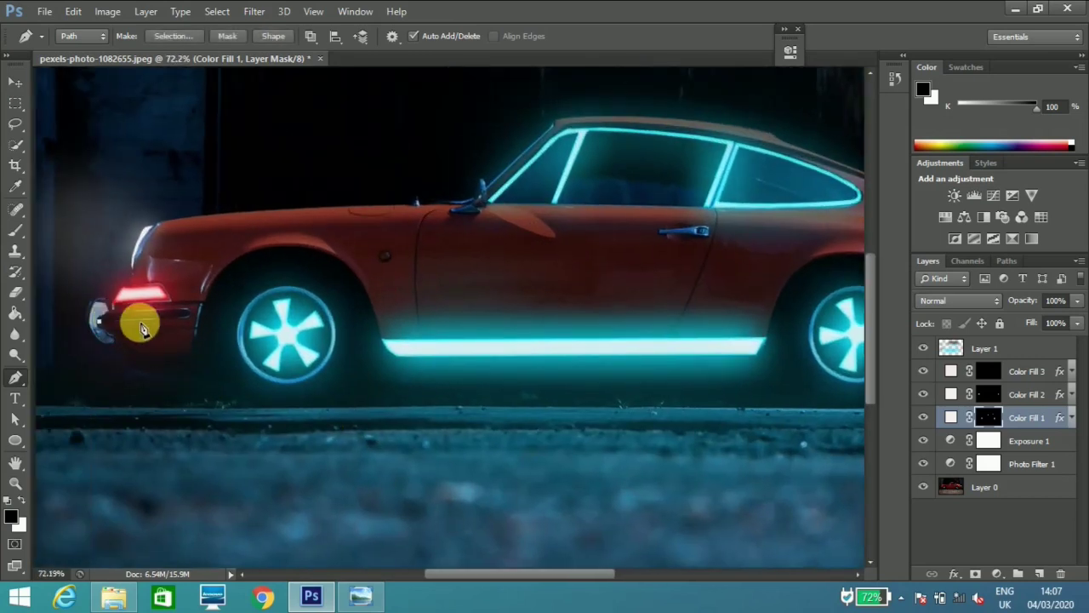
left_click(183, 314)
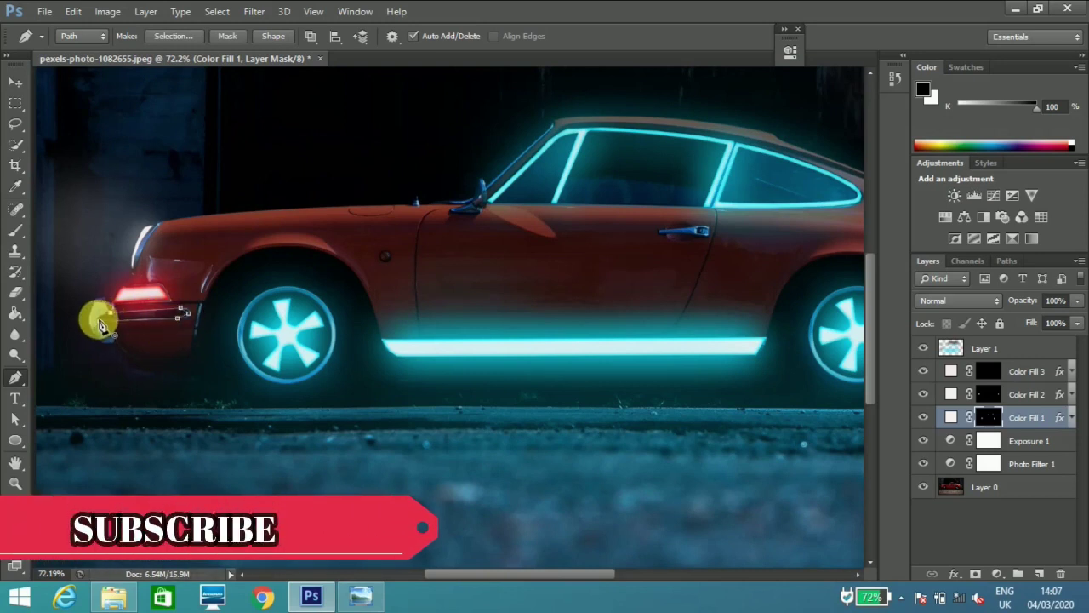
Convert the front bumper path to a selection with 0-pixel feather, fill it with white on the Color Fill 1 mask, and deselect.
right_click(139, 312)
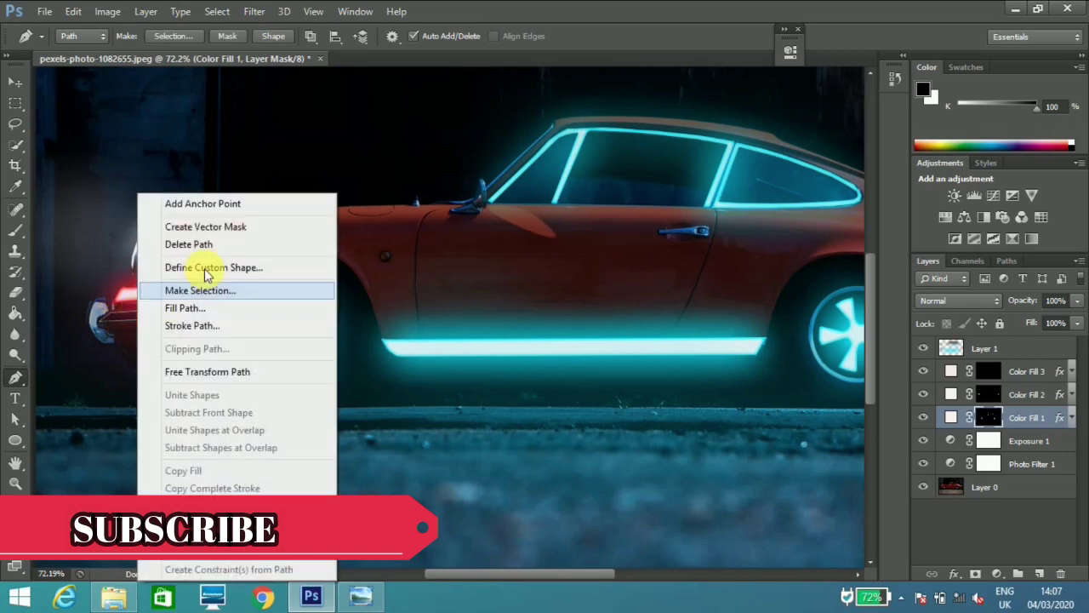
left_click(201, 290)
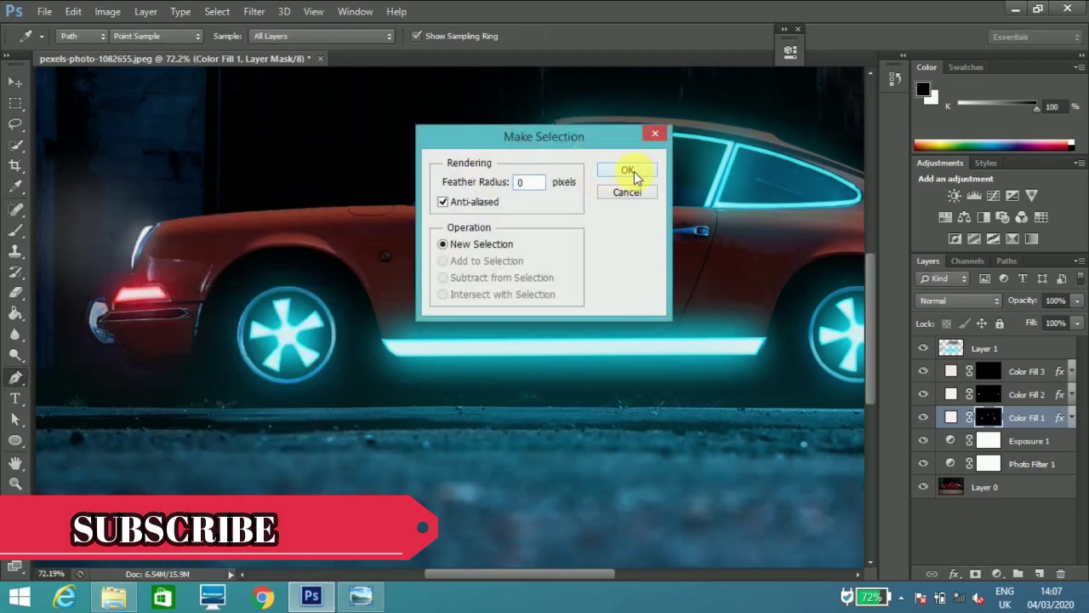
left_click(629, 172)
key("ctrl+BackSpace")
key("ctrl+d")
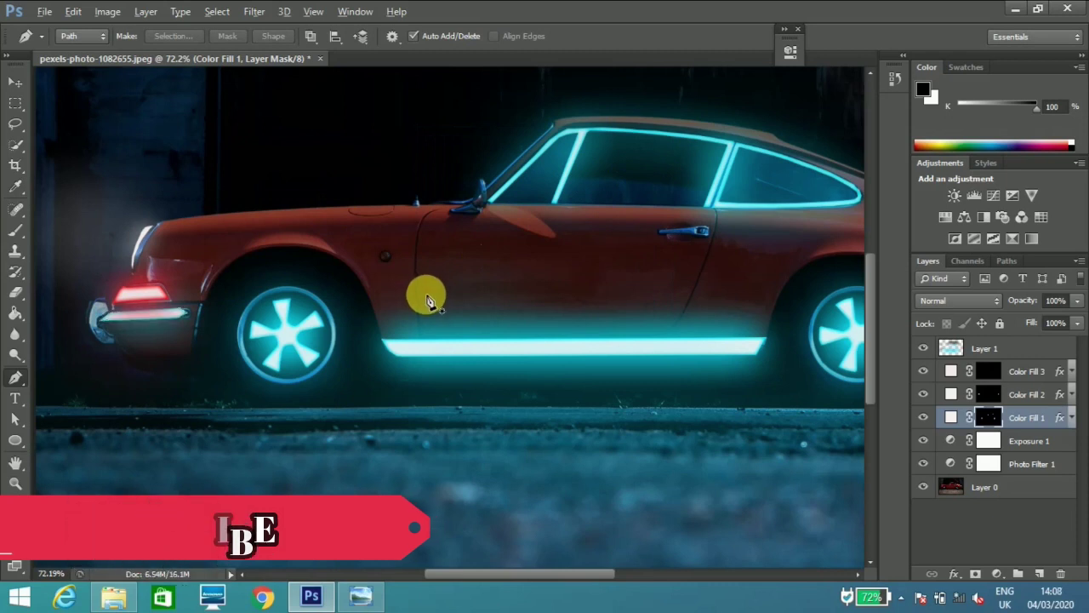
scroll(426, 300, "down", 3)
scroll(430, 312, "up", 1)
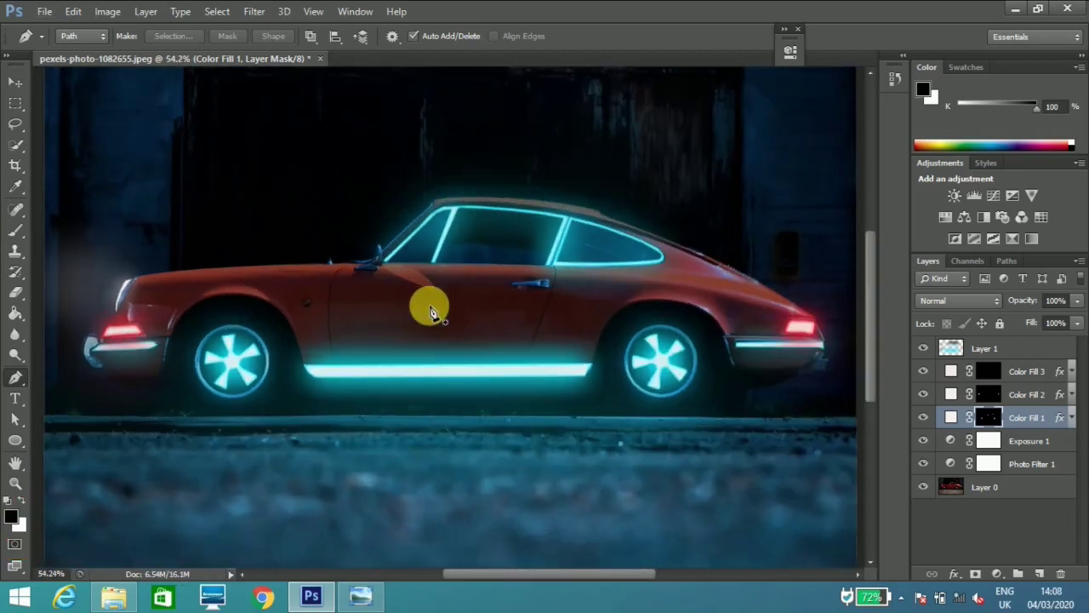